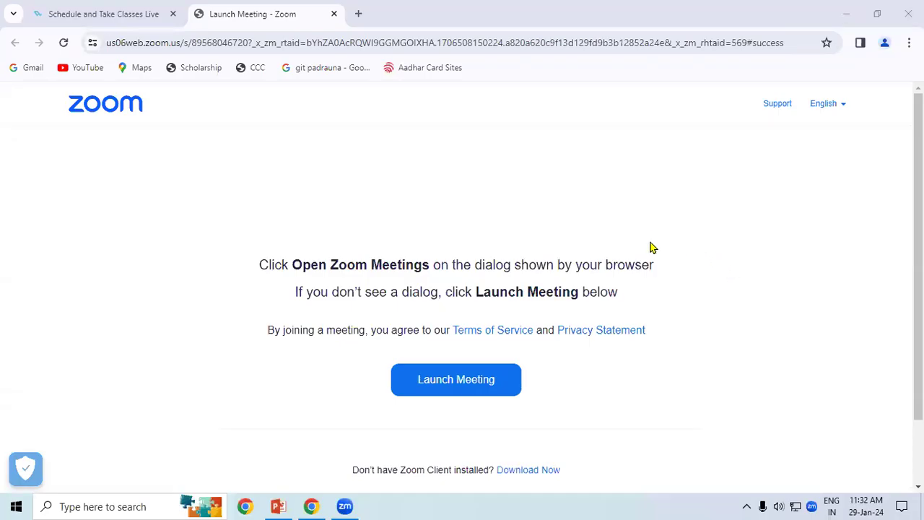
Step: Bring the PowerPoint presentation forward and step between the runway and stair slides
mouse_move(279, 505)
left_click(274, 464)
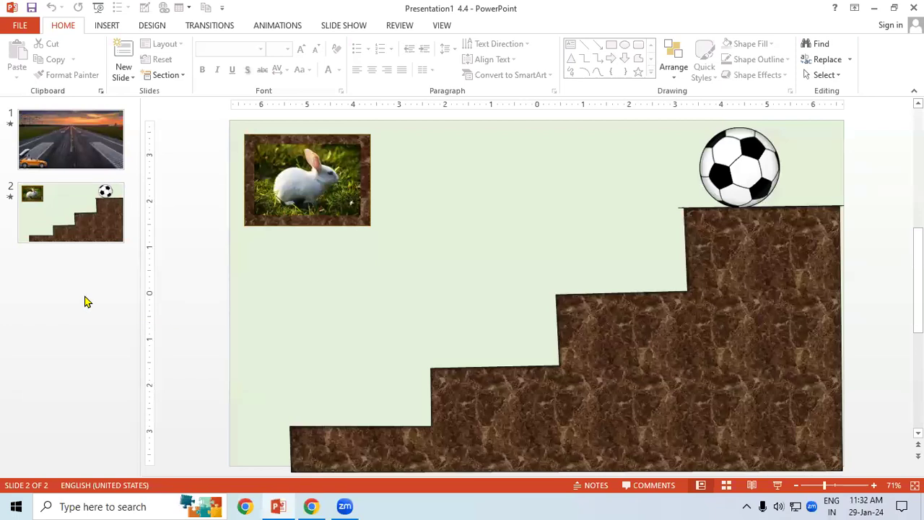
left_click(68, 128)
key("Down")
key("Up")
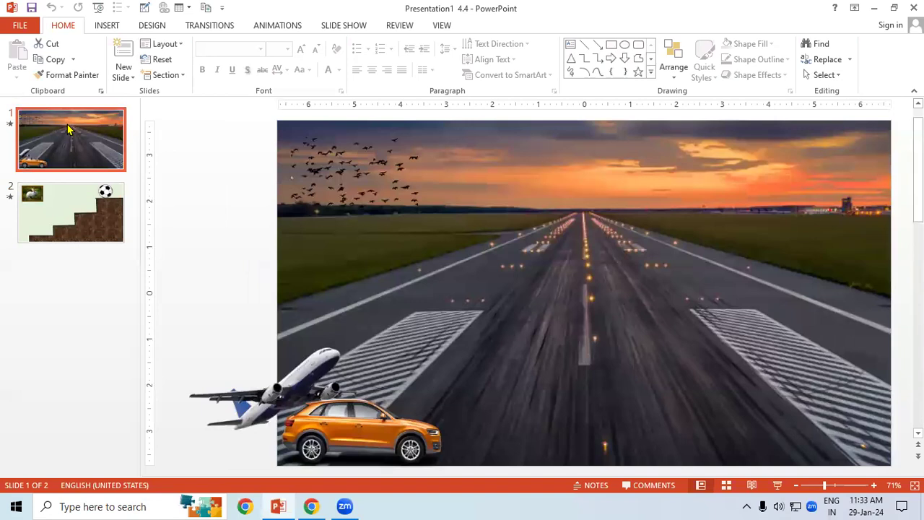
Step: Compare the stair slide with the runway slide, ending on the runway slide's Animations tab
left_click(72, 197)
left_click(89, 141)
left_click(90, 195)
left_click(92, 135)
left_click(275, 26)
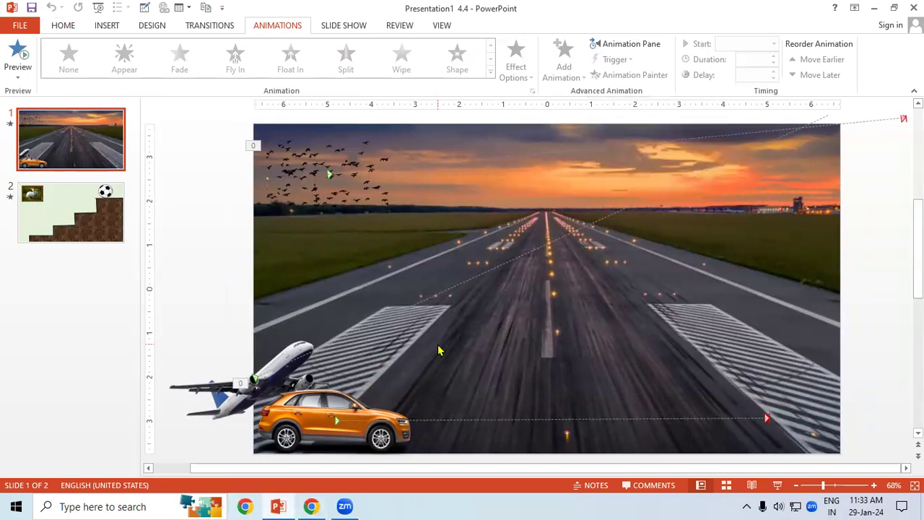
Step: Play the runway slide as a slide show to preview the plane and car animations, then exit
key("F5")
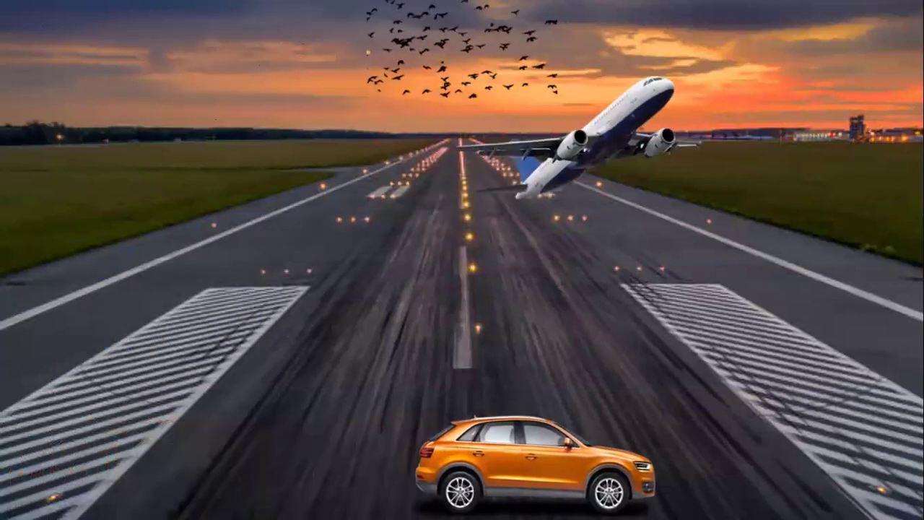
key("Escape")
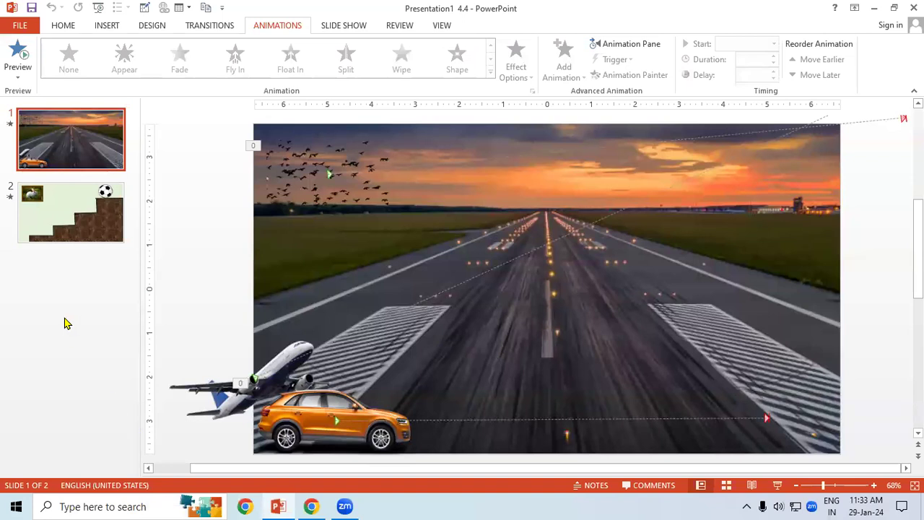
Step: Add a blank slide, move it after the stair slide as slide 3, then switch to Chrome
key("ctrl+m")
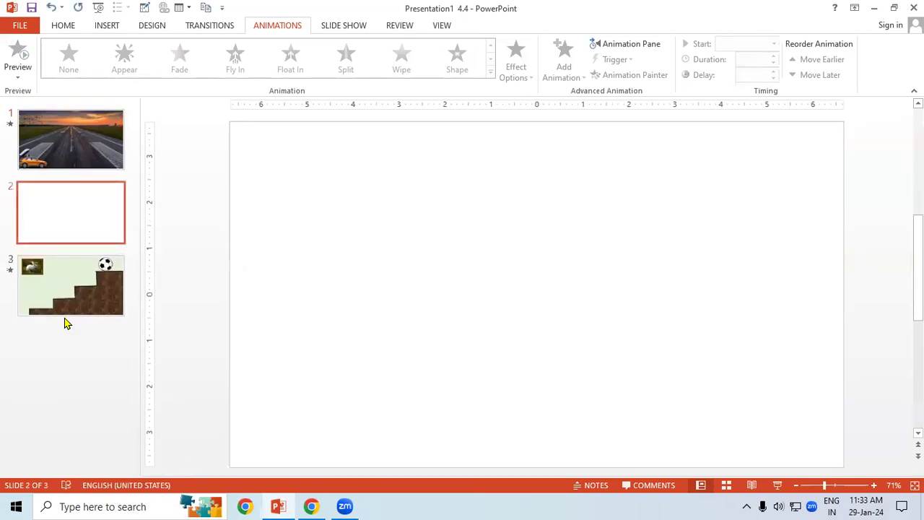
left_click_drag(93, 182, 62, 322)
left_click(389, 263)
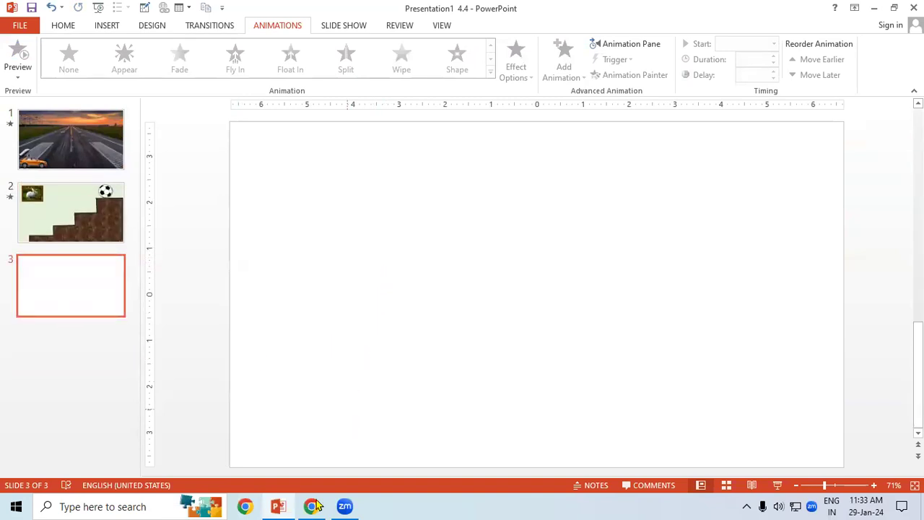
key("alt+Tab")
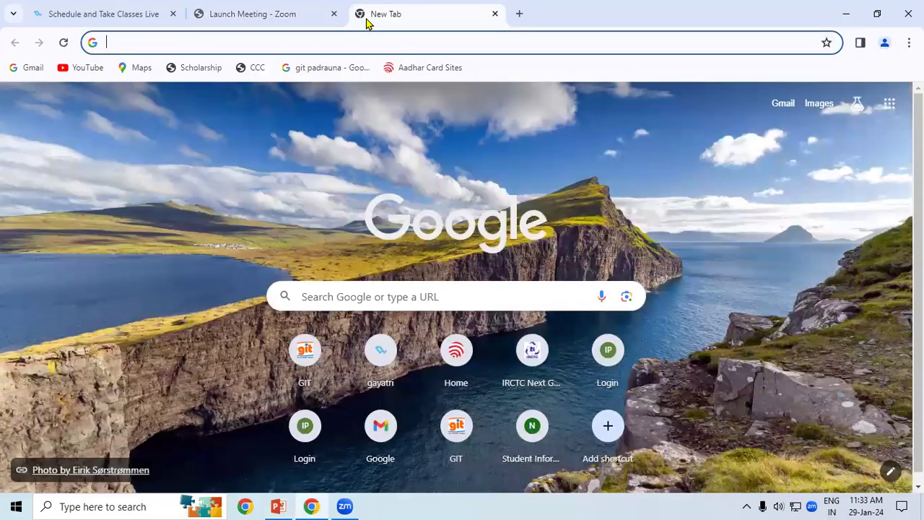
Step: Search Google Images for 'runway image' and narrow the results to airport runways
type("runway image")
key("Return")
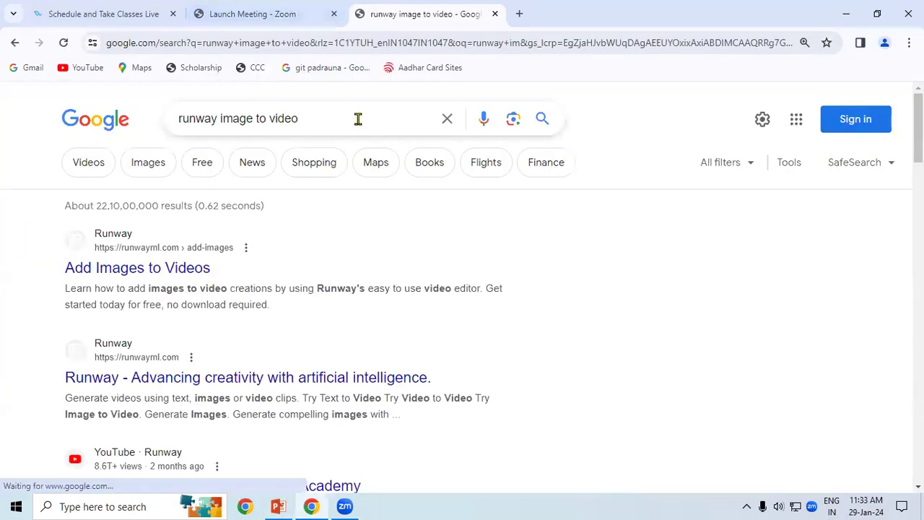
left_click(358, 118)
key("BackSpace")
key("BackSpace")
key("BackSpace")
key("BackSpace")
key("BackSpace")
key("BackSpace")
key("BackSpace")
key("Return")
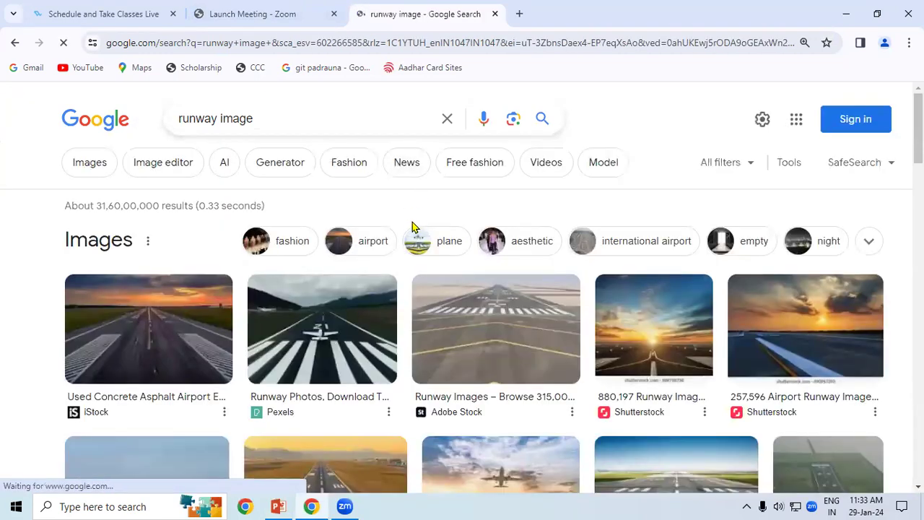
scroll(497, 355, "down", 1)
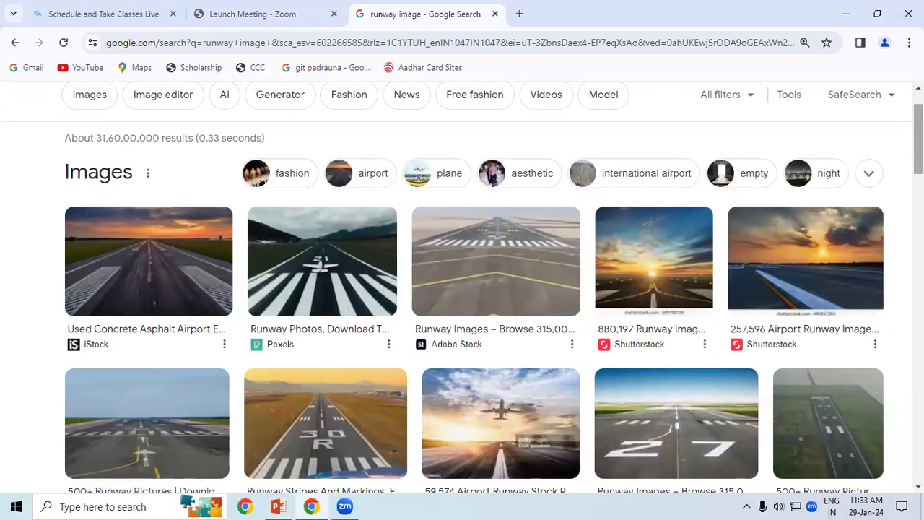
scroll(463, 303, "down", 1)
scroll(462, 303, "up", 1)
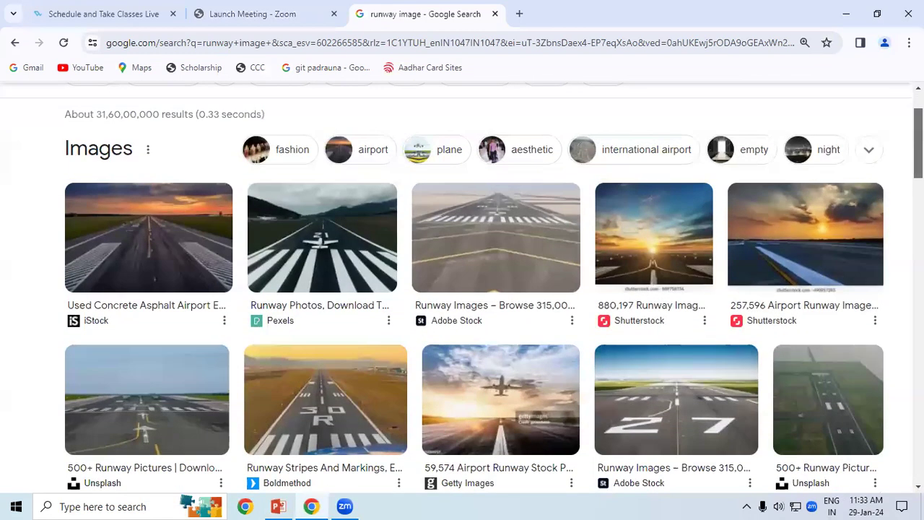
left_click(380, 151)
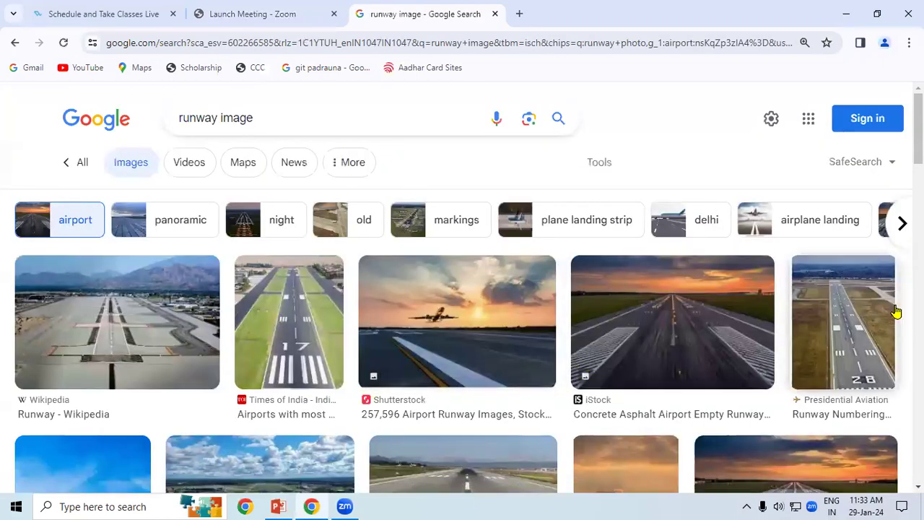
scroll(463, 303, "down", 2)
scroll(462, 304, "down", 2)
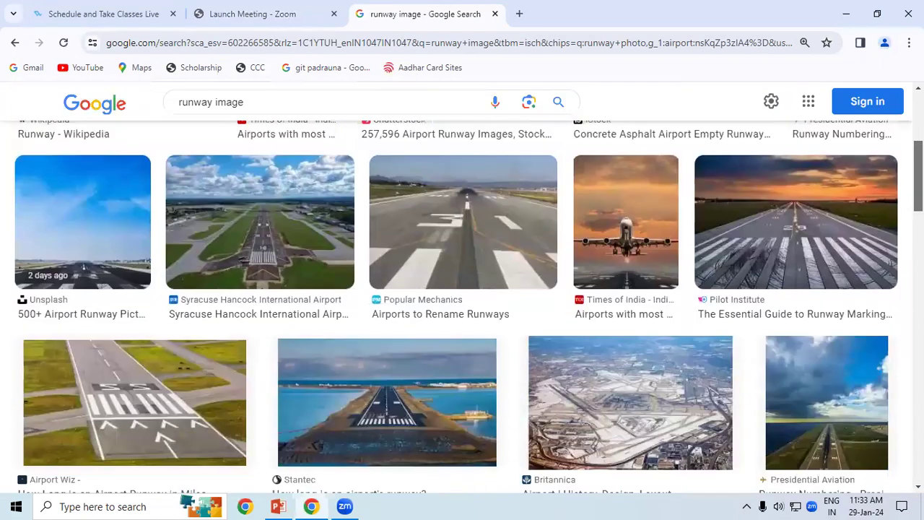
scroll(462, 303, "down", 1)
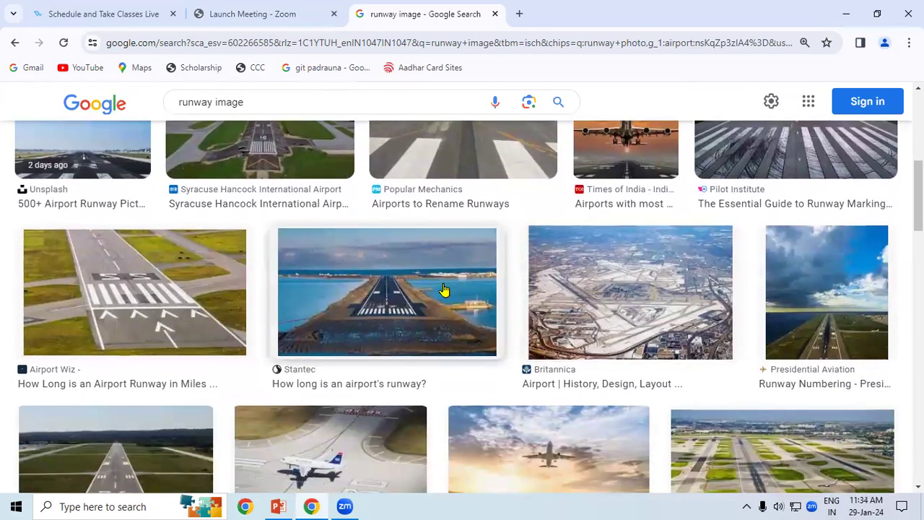
Step: Save the Stantec runway-over-sea photo to the Desktop as how-long-airport-runway-1.jpg
left_click(443, 289)
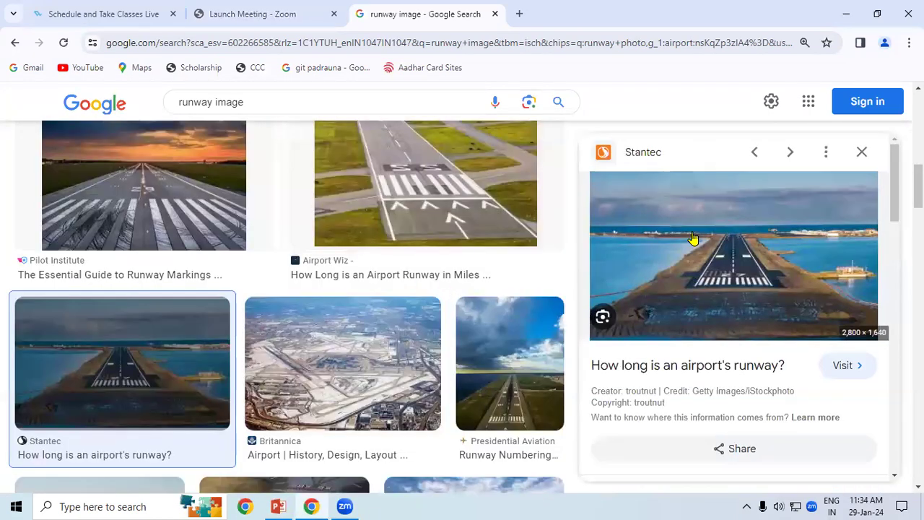
right_click(692, 238)
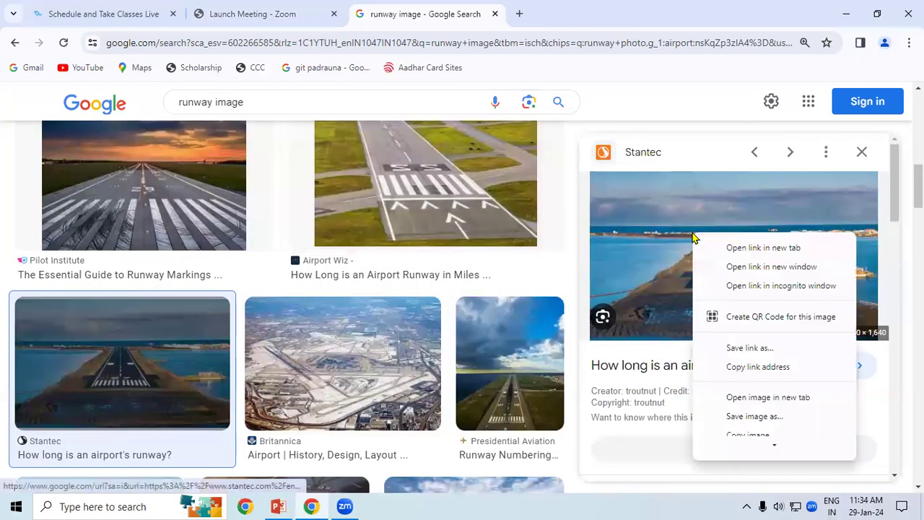
left_click(752, 418)
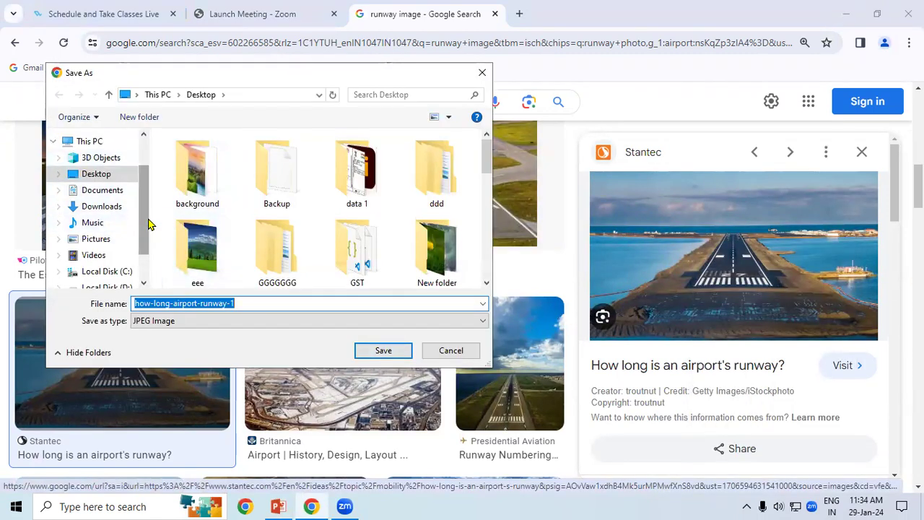
scroll(147, 223, "up", 1)
left_click(121, 224)
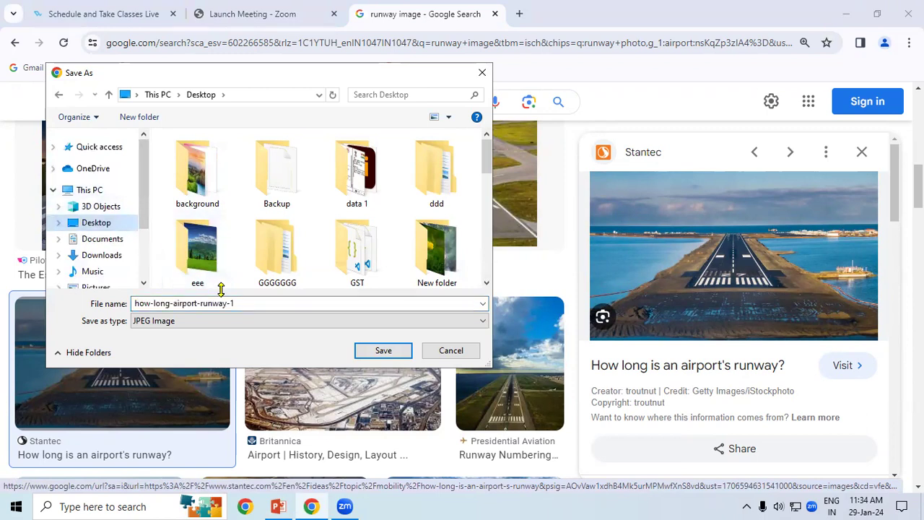
left_click(384, 351)
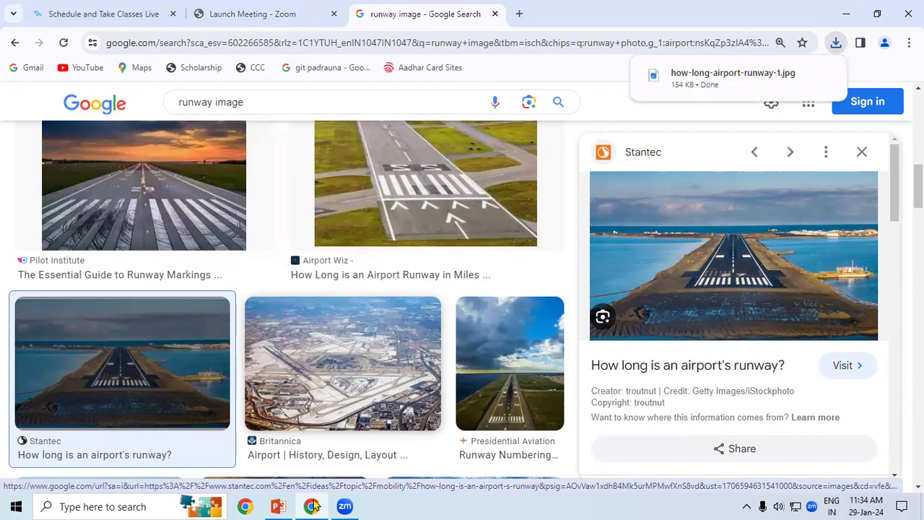
left_click(279, 506)
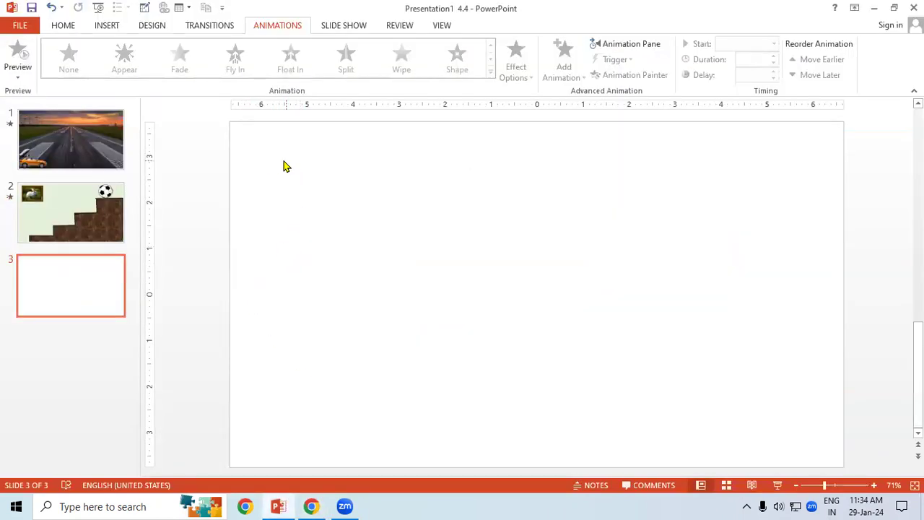
Step: Fill slide 3's background with the how-long-airport-runway-1 picture from the Desktop
left_click(114, 28)
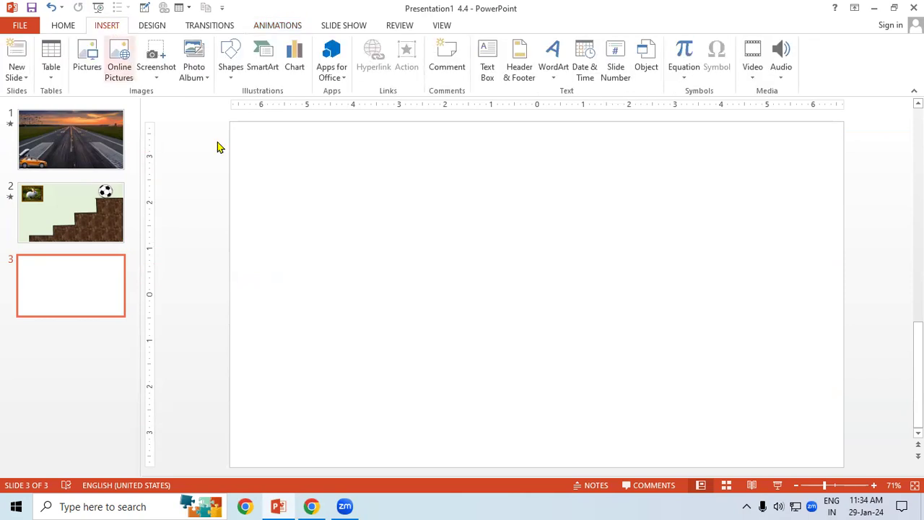
left_click(153, 27)
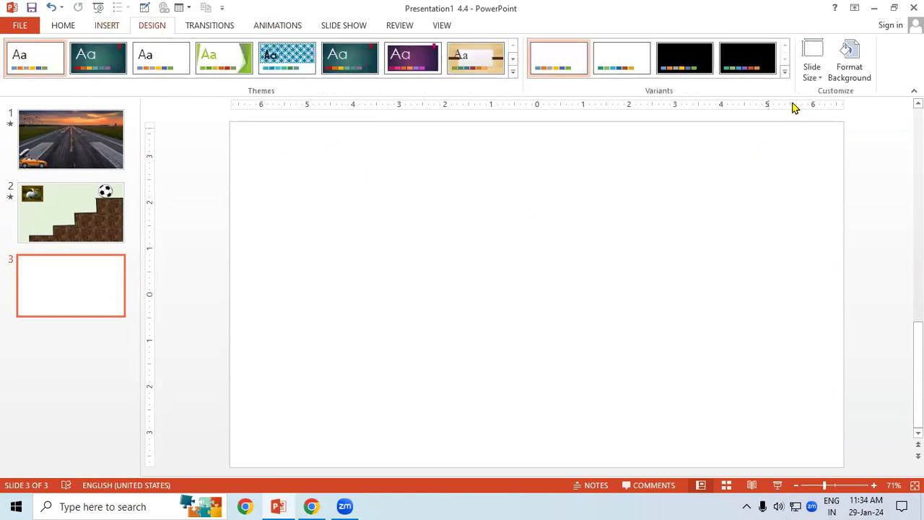
left_click(841, 68)
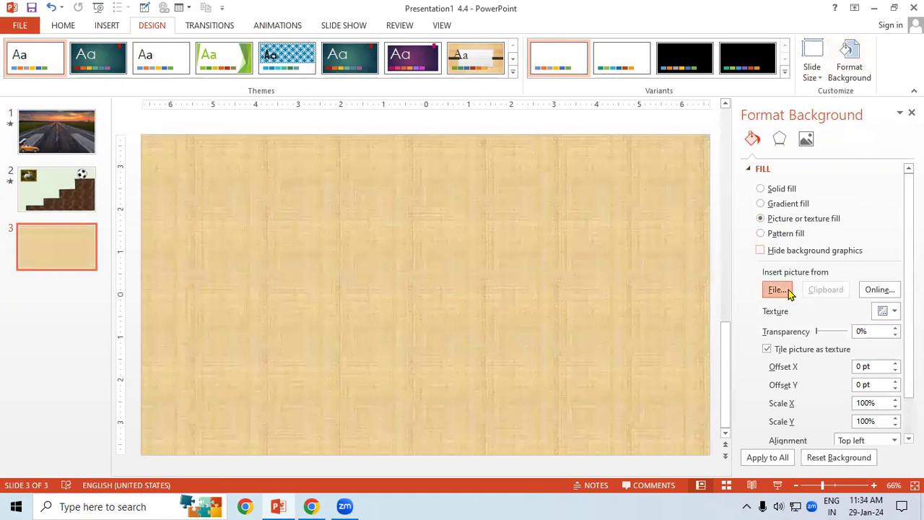
left_click(789, 291)
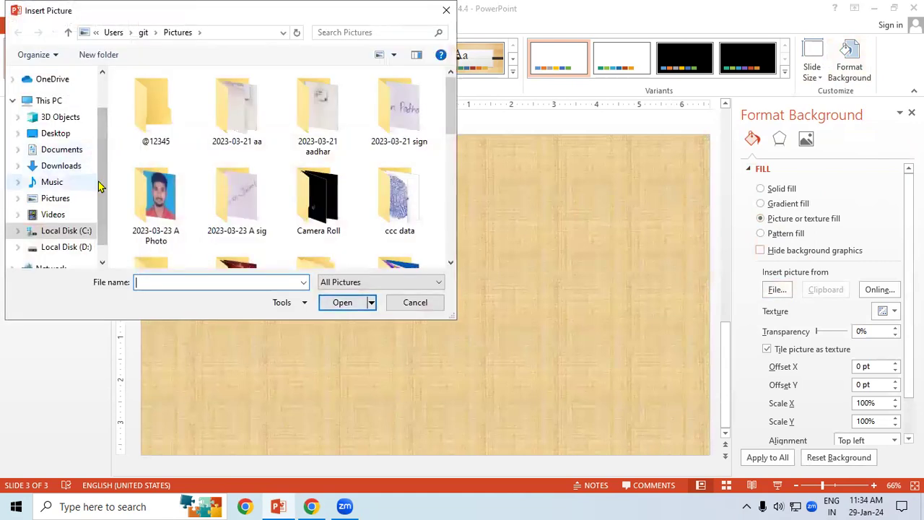
scroll(100, 186, "up", 1)
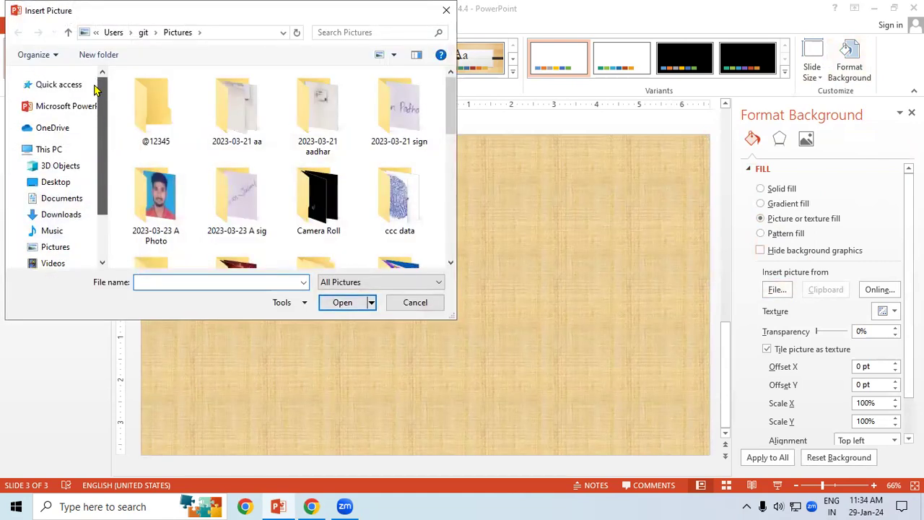
left_click(73, 185)
left_click_drag(456, 107, 471, 215)
left_click(232, 183)
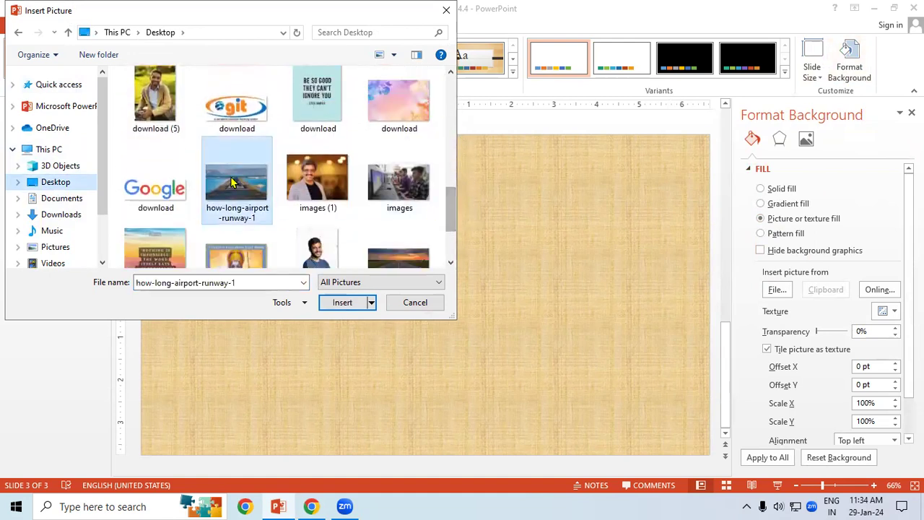
left_click(343, 304)
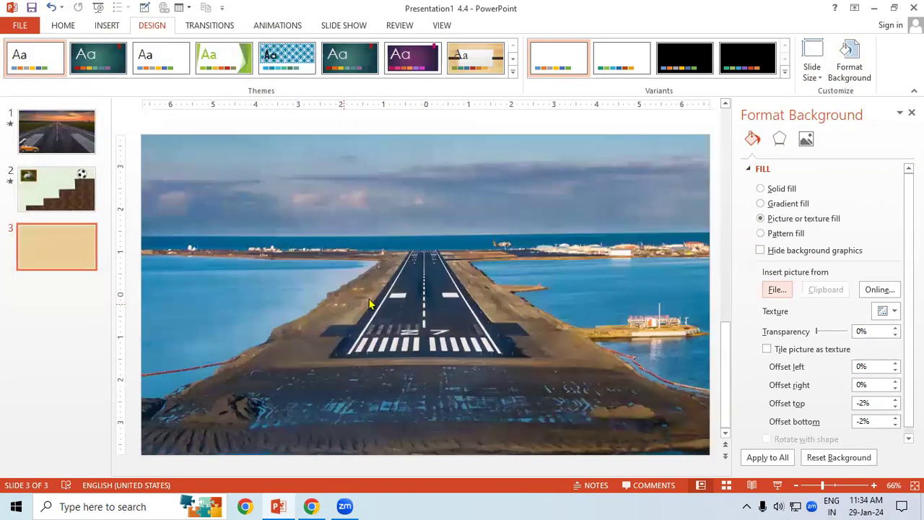
left_click(911, 112)
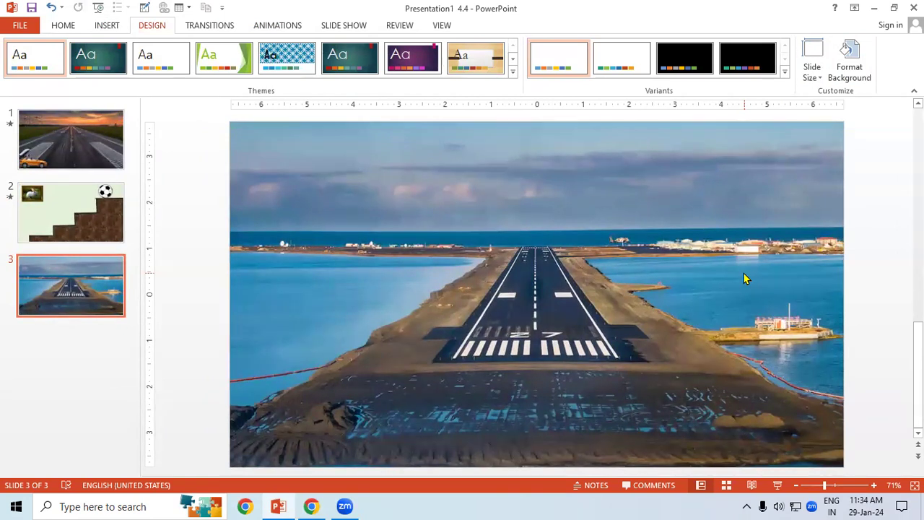
Step: Search Google Images for 'airplane image' and browse the results
left_click(311, 506)
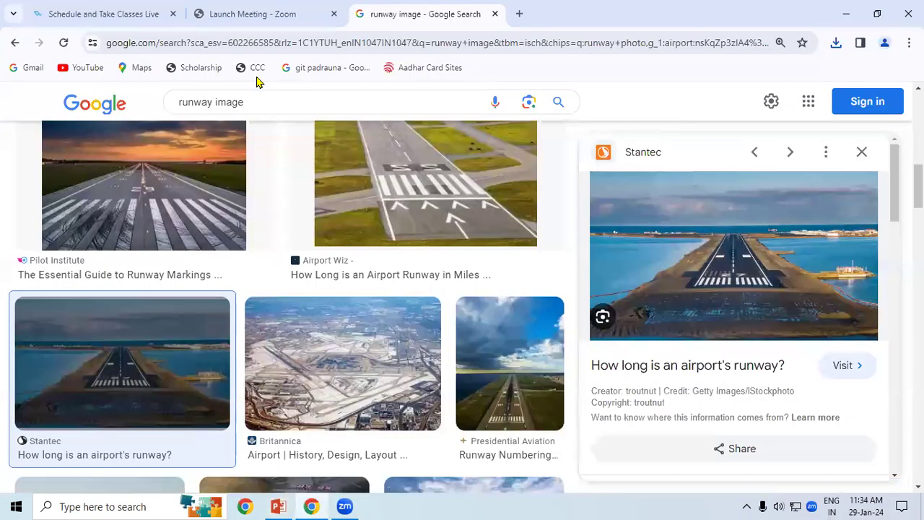
left_click(251, 43)
type("a")
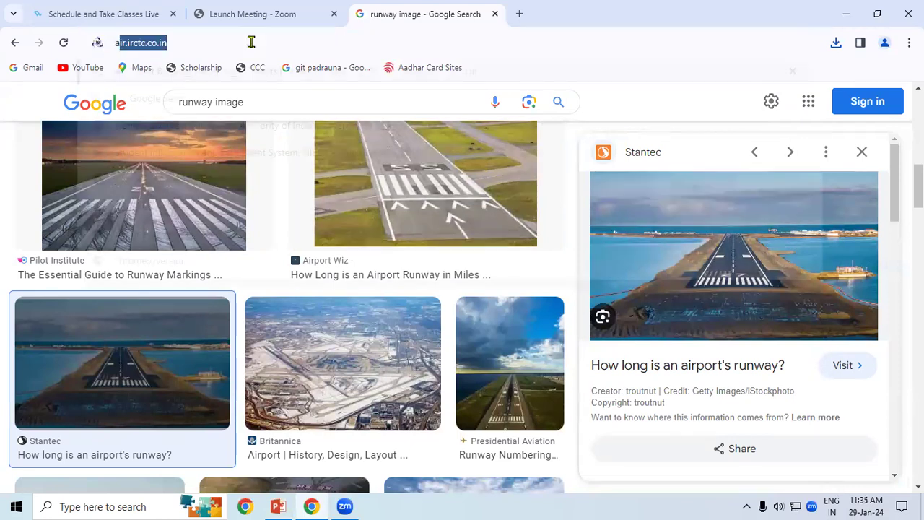
type("irplane image")
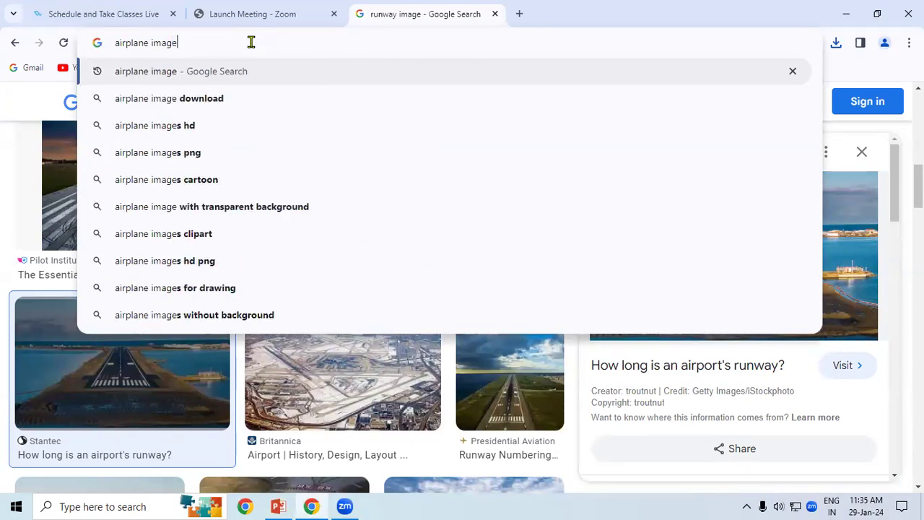
key("Return")
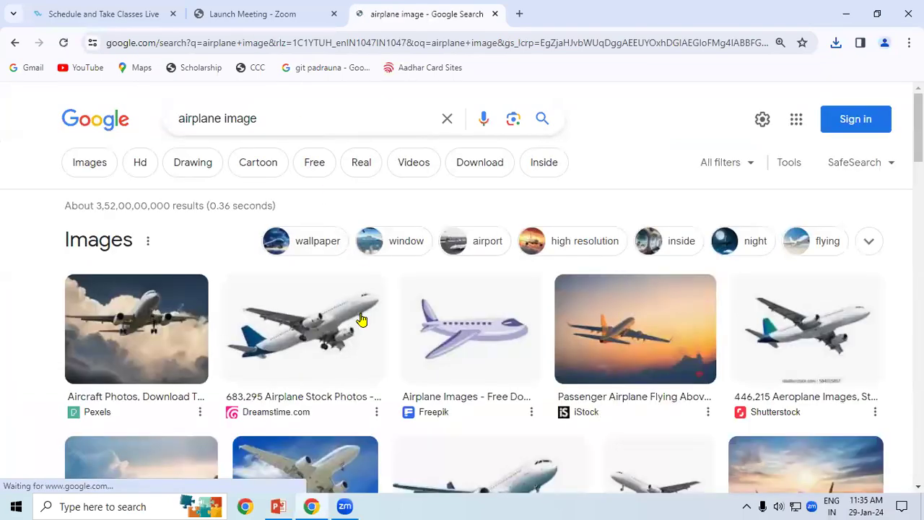
scroll(390, 322, "down", 1)
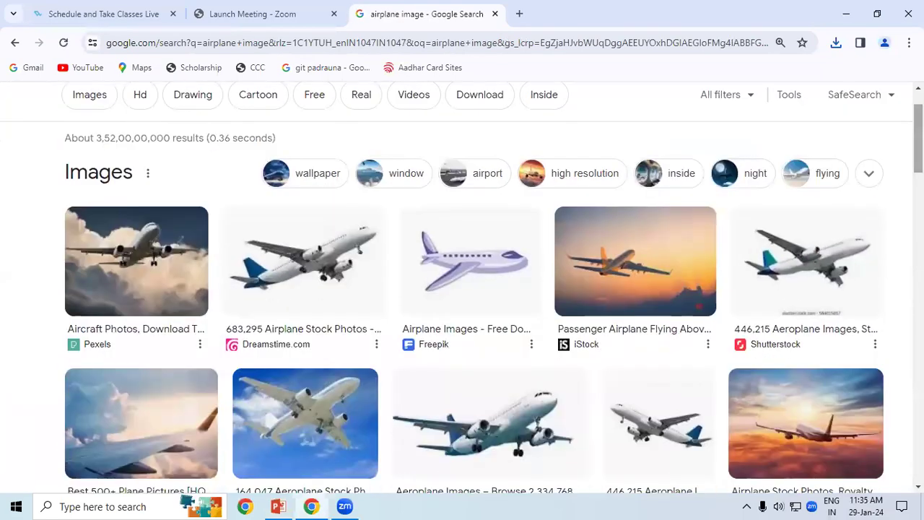
scroll(818, 247, "down", 3)
scroll(780, 205, "down", 1)
scroll(780, 206, "up", 1)
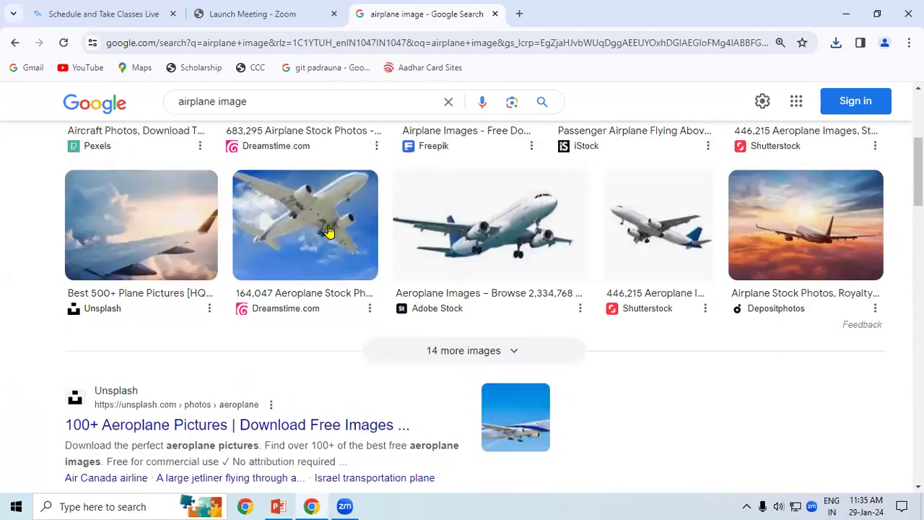
Step: Try saving the blue-sky and white-background airplane photos, cancelling both
left_click(333, 232)
right_click(687, 195)
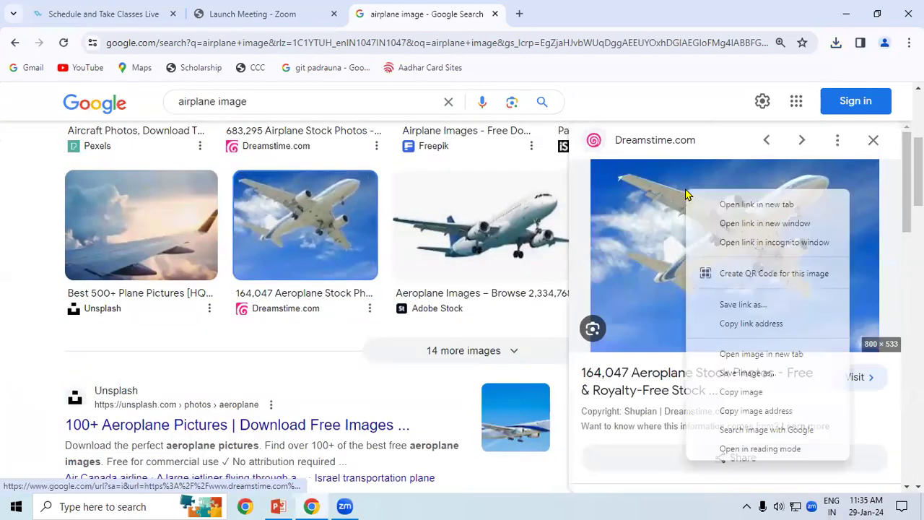
left_click(735, 372)
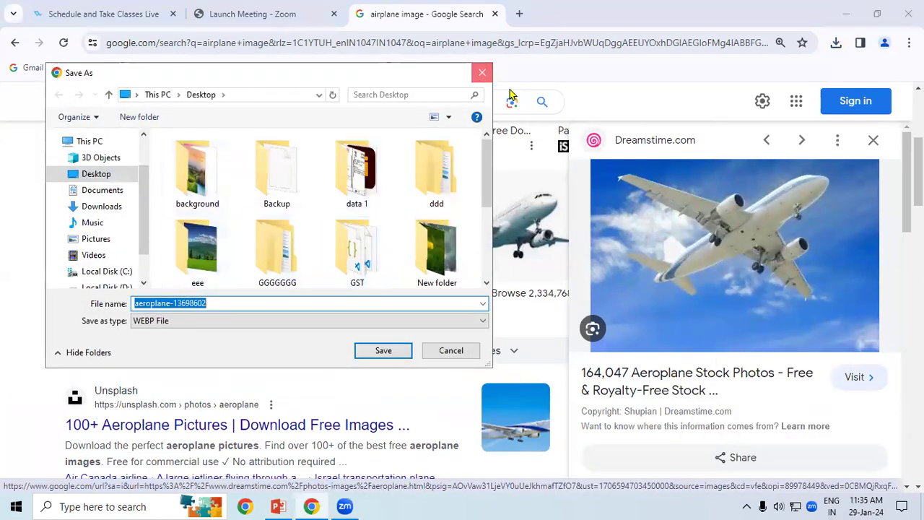
left_click(481, 73)
scroll(873, 141, "down", 4)
scroll(865, 277, "down", 2)
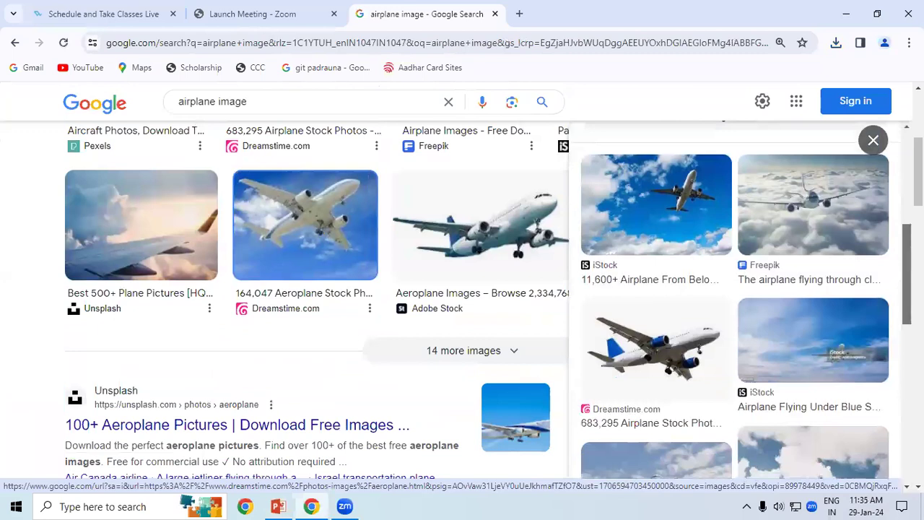
scroll(865, 277, "down", 2)
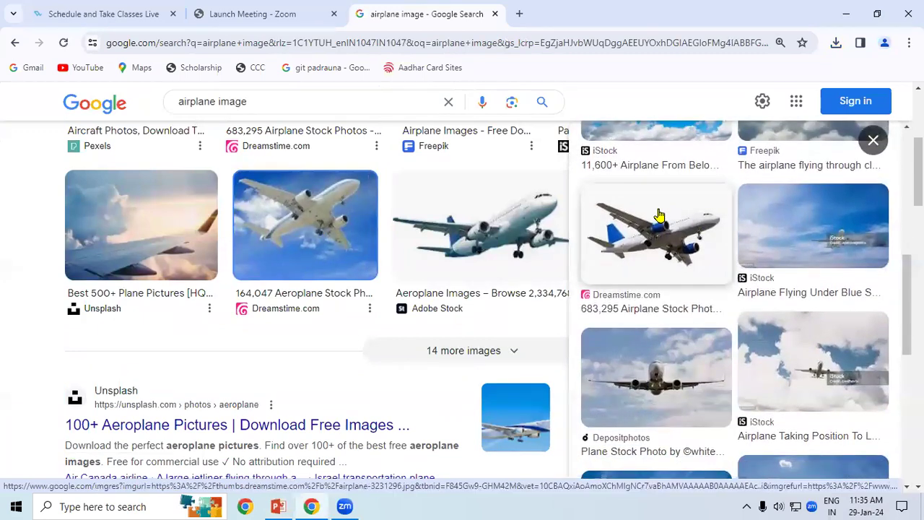
left_click(661, 216)
right_click(659, 214)
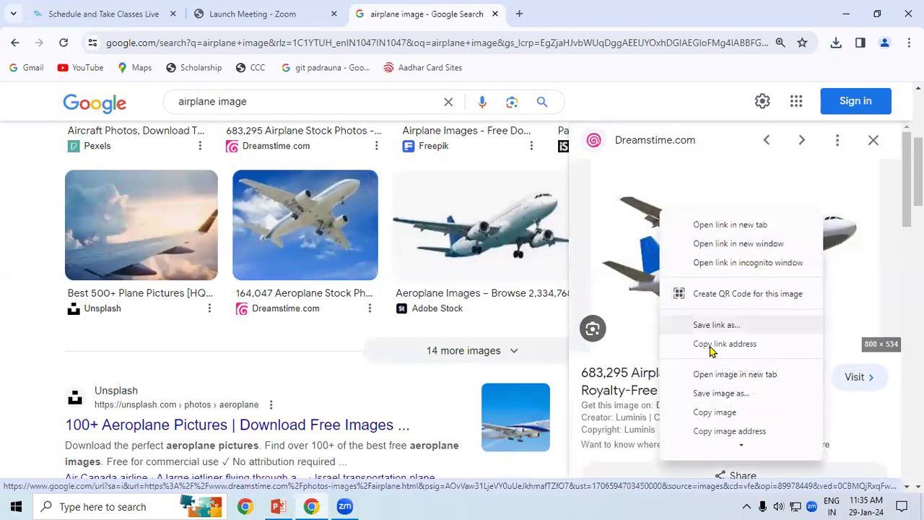
left_click(715, 394)
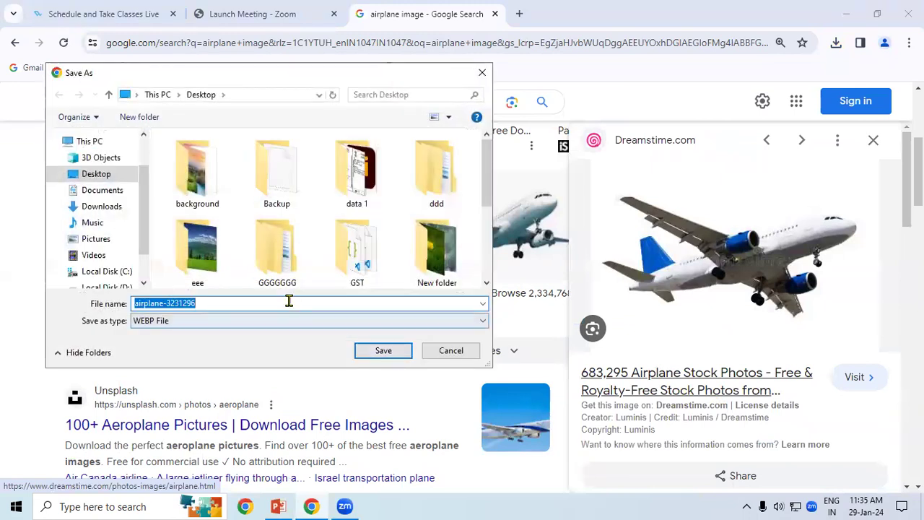
left_click(484, 73)
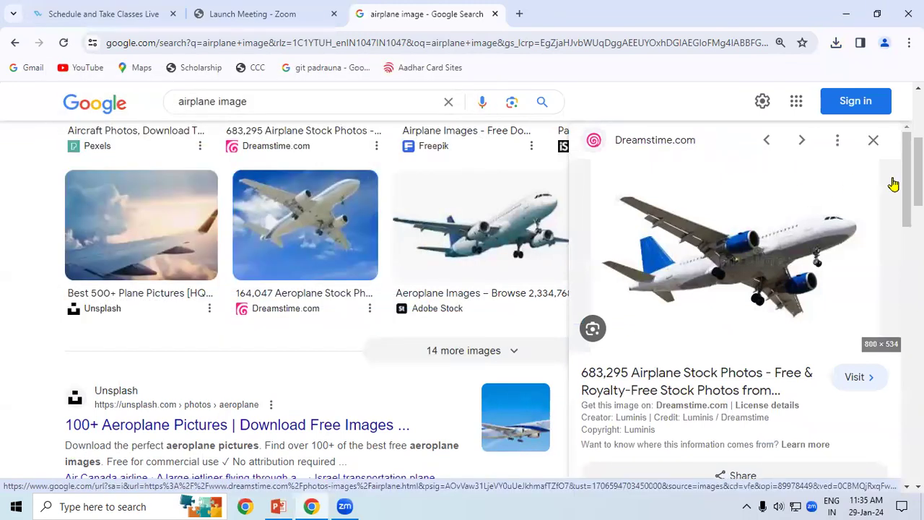
Step: Save the Adobe Stock plane-in-clouds photo to the Desktop as airplane.jpg
scroll(893, 181, "down", 4)
scroll(735, 304, "down", 3)
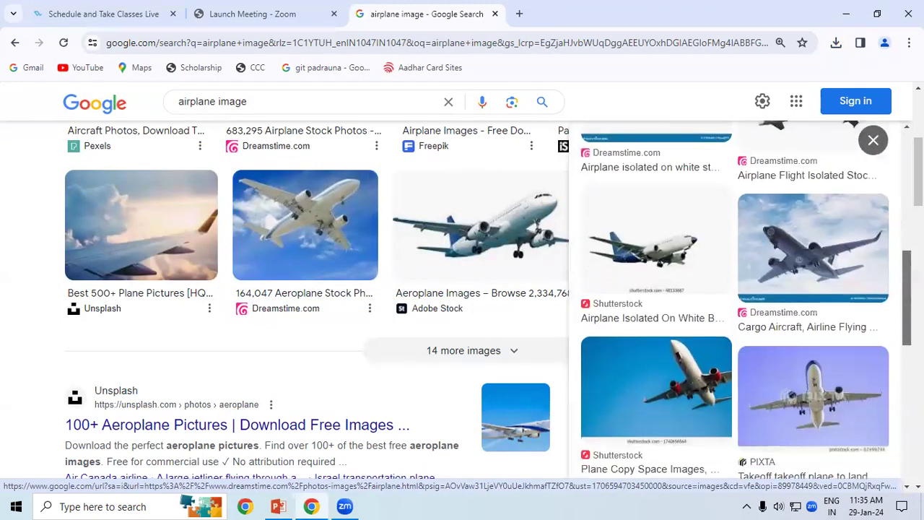
scroll(610, 366, "down", 3)
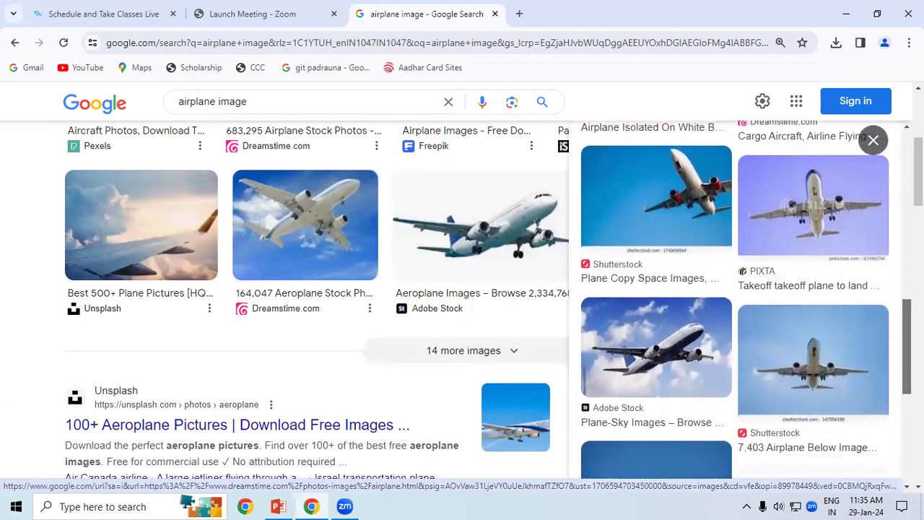
left_click(610, 366)
right_click(657, 190)
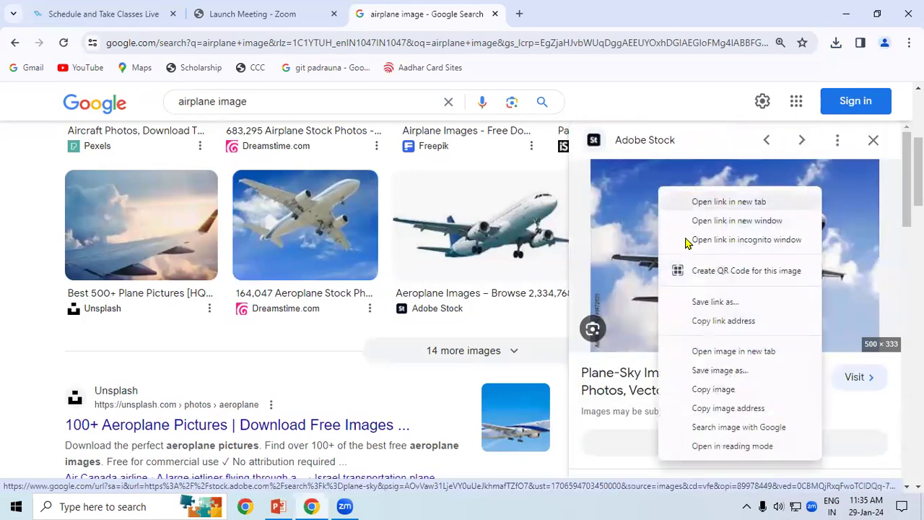
left_click(725, 371)
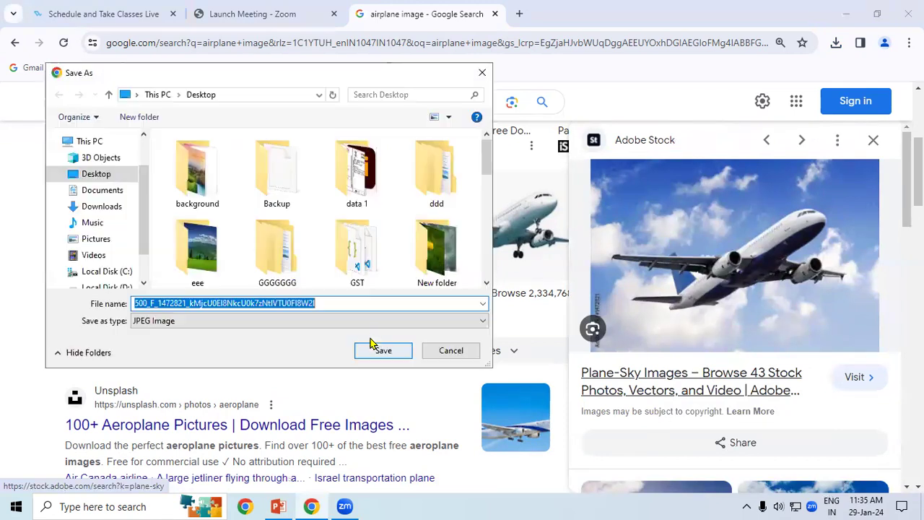
scroll(140, 226, "up", 1)
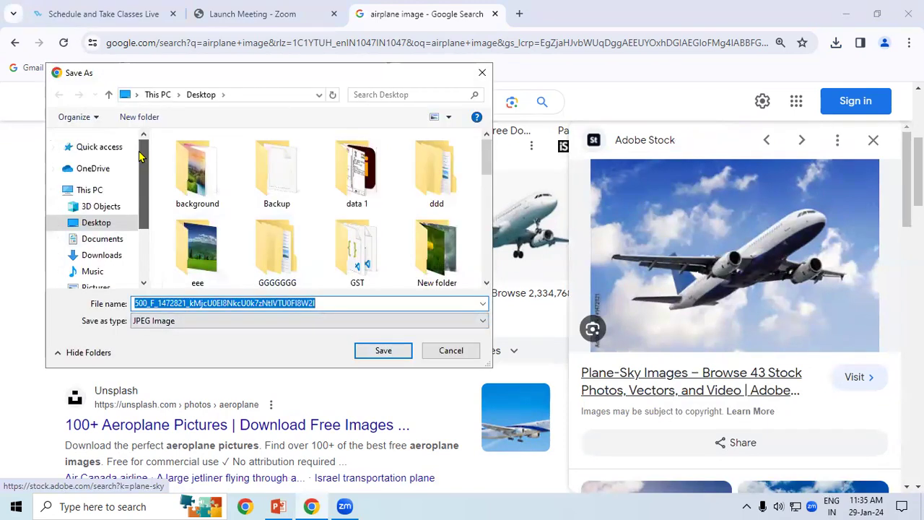
left_click(107, 225)
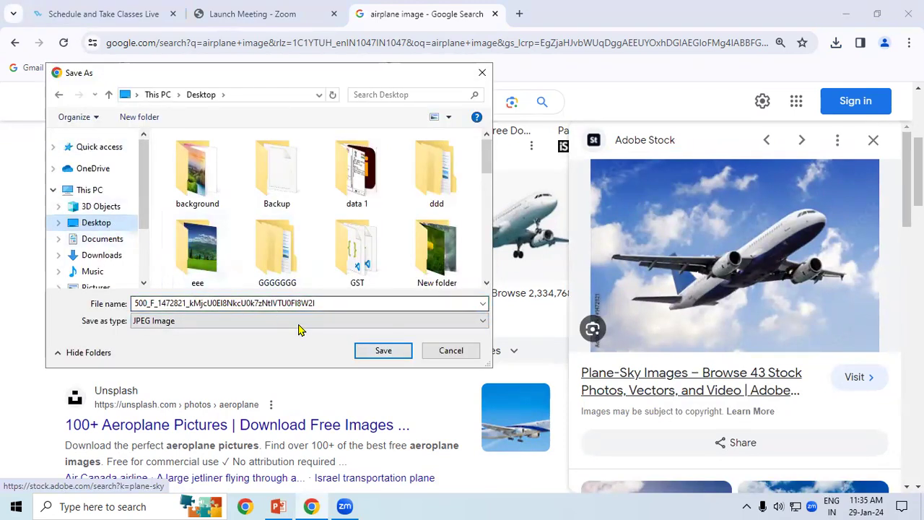
double_click(339, 303)
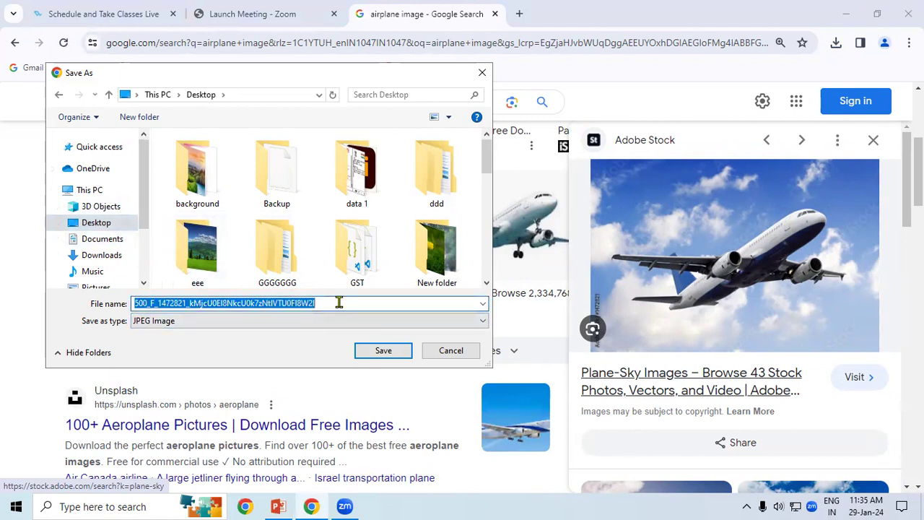
type("airplane")
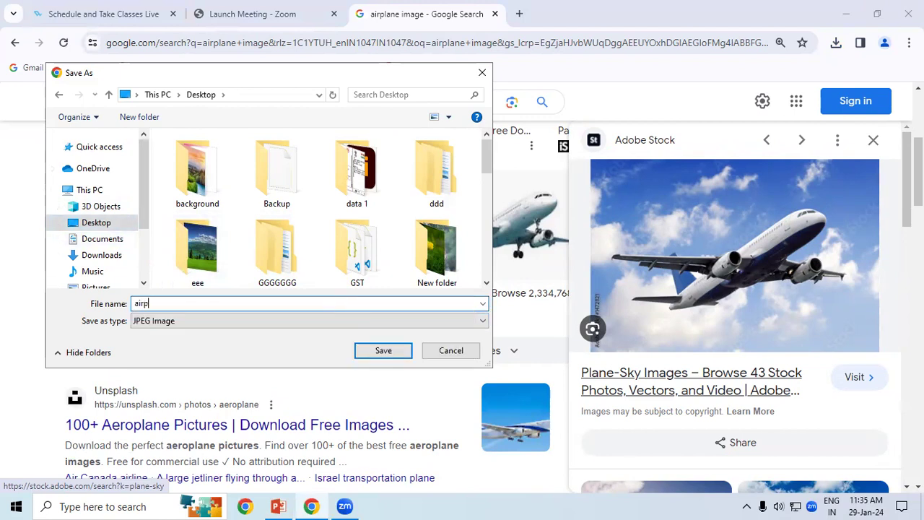
left_click(387, 352)
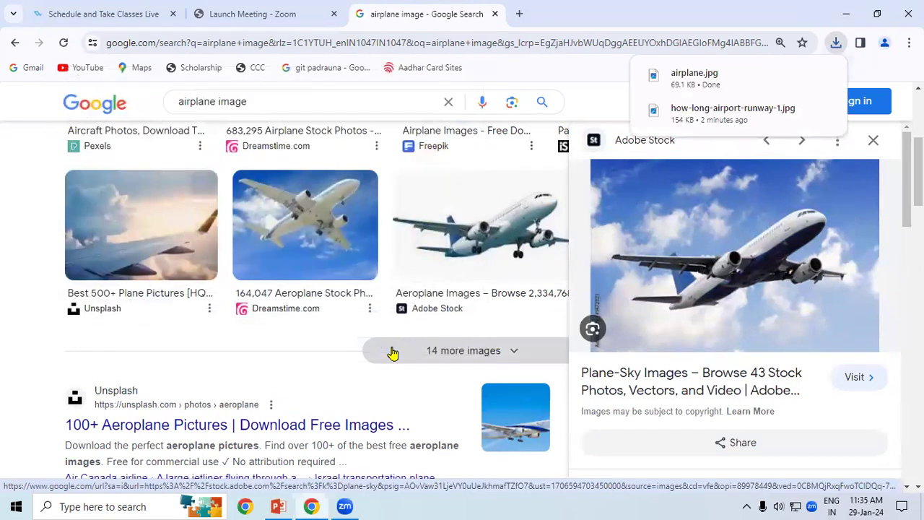
left_click(282, 10)
Step: Open a new browser tab and go to the remove.bg website
left_click(424, 14)
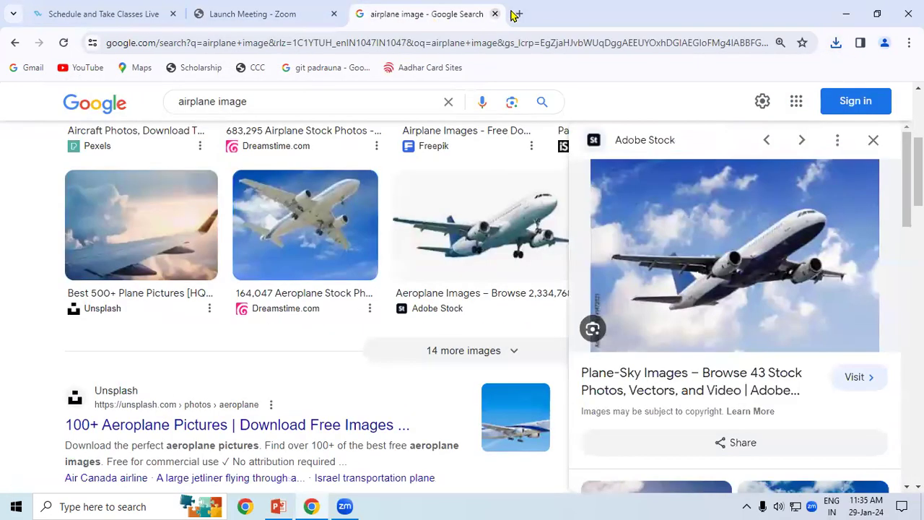
left_click(521, 14)
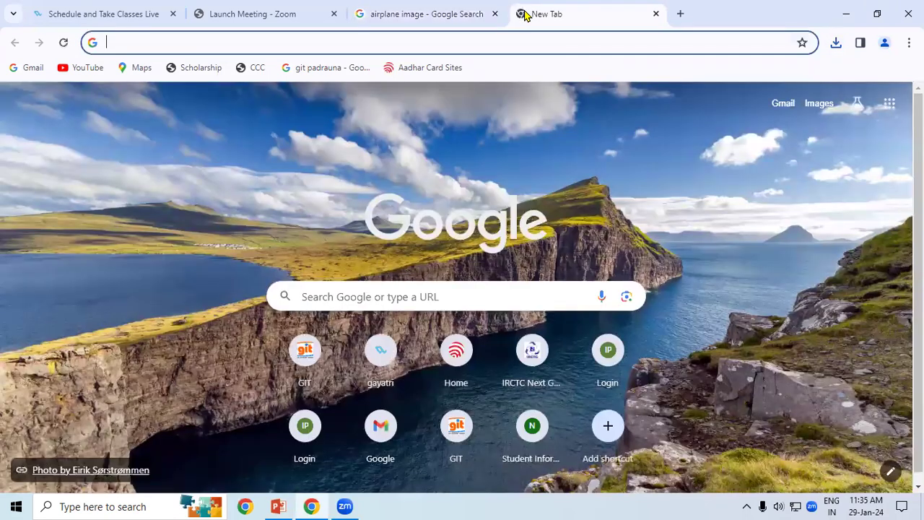
type("r")
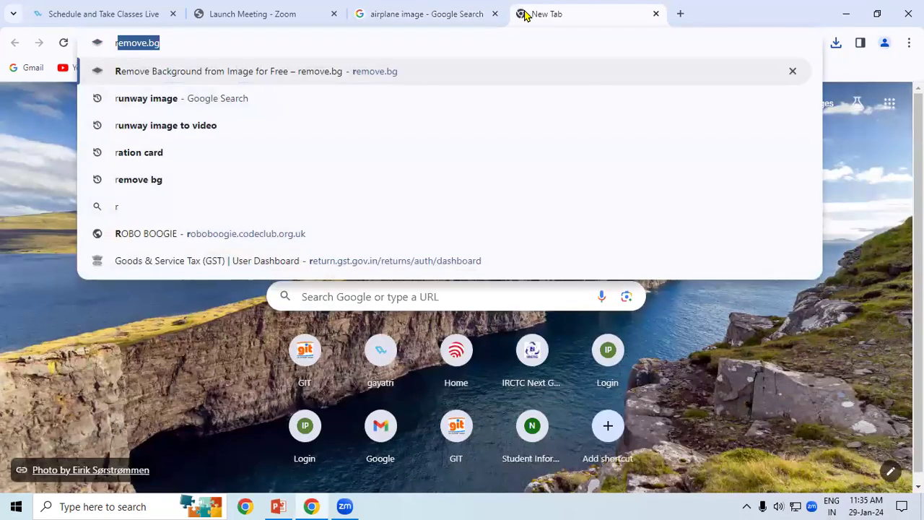
type("emove")
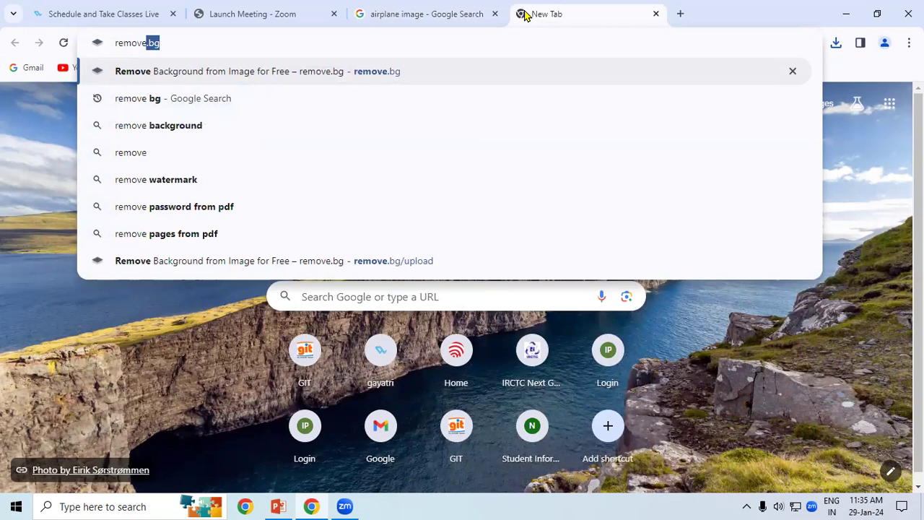
type(" bg")
key("Return")
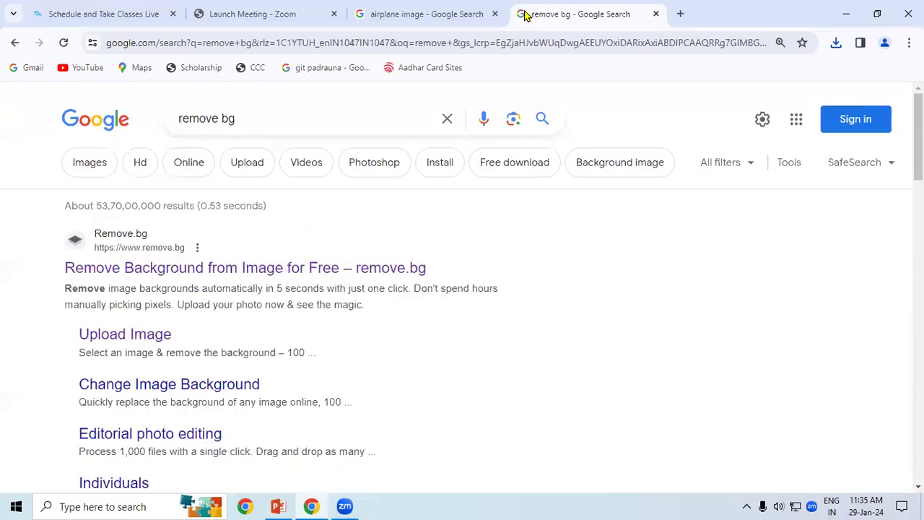
left_click(274, 278)
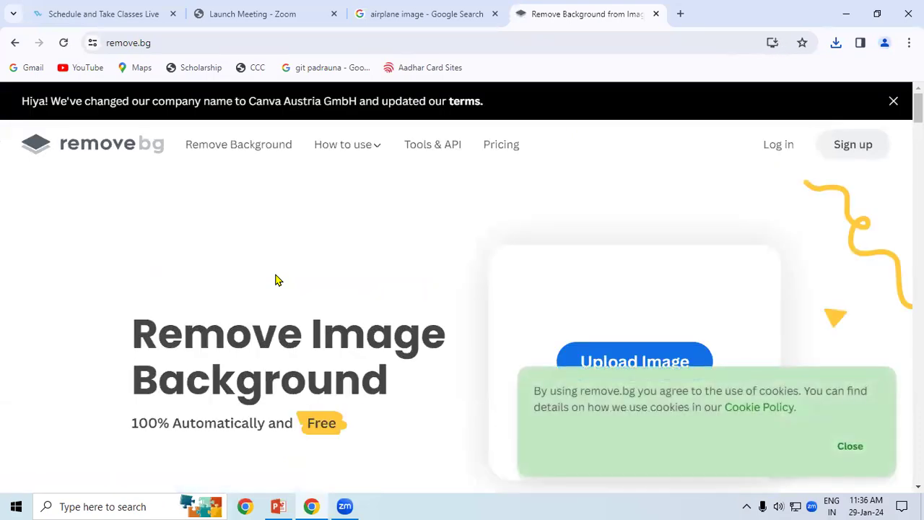
Step: Upload airplane.jpg from the Desktop to remove.bg and download the background-free PNG
left_click(655, 359)
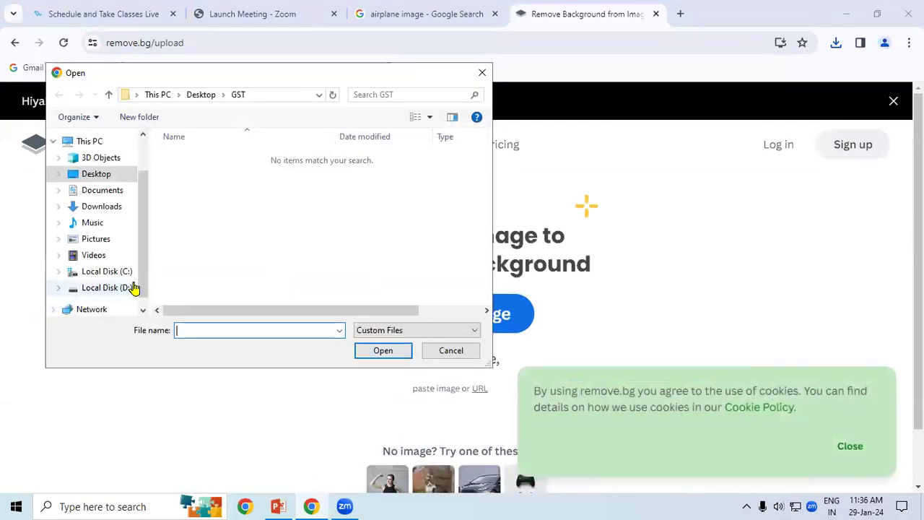
scroll(141, 231, "up", 1)
left_click(109, 228)
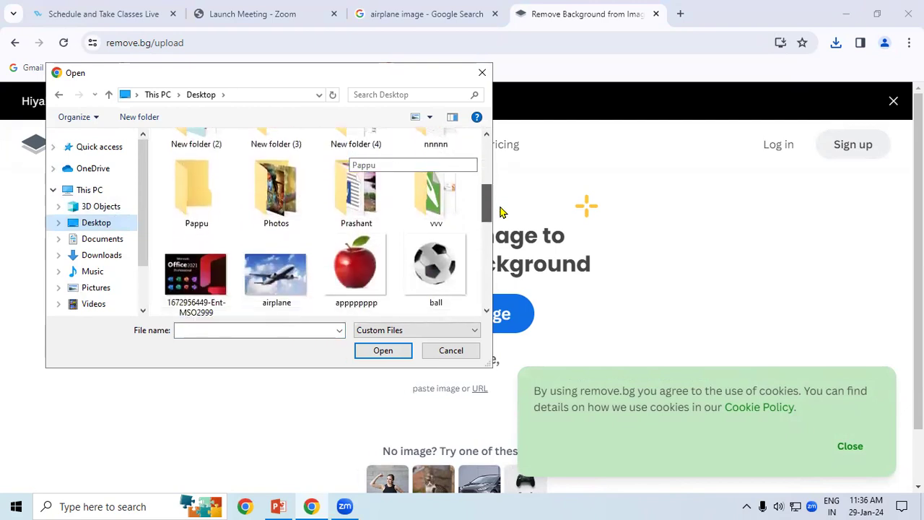
left_click_drag(490, 192, 489, 226)
left_click(278, 210)
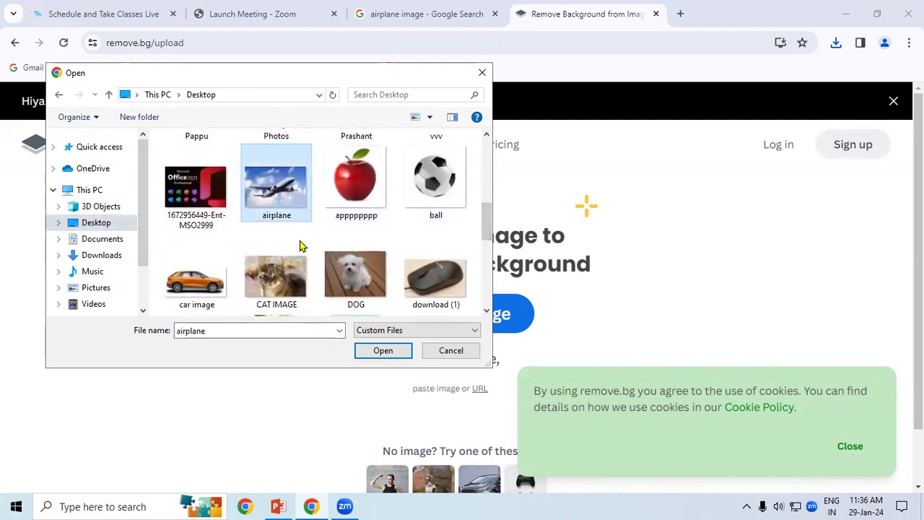
left_click(386, 351)
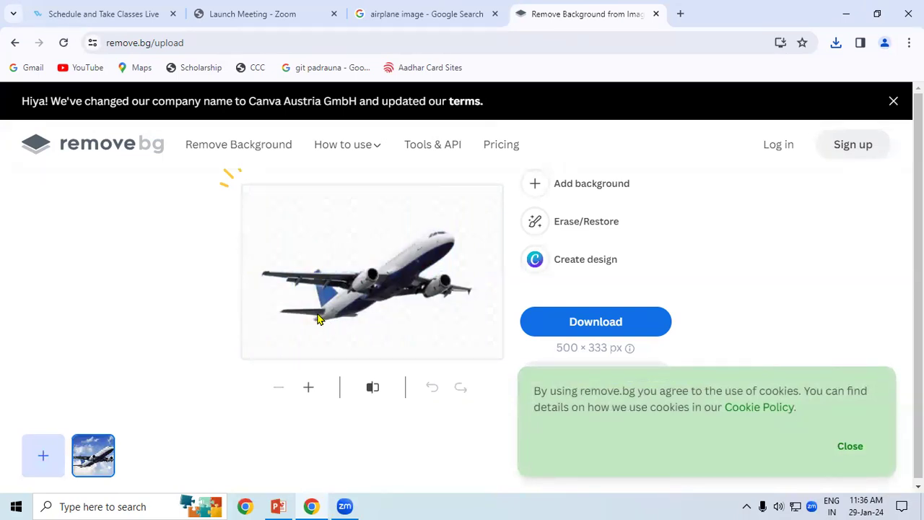
left_click(583, 333)
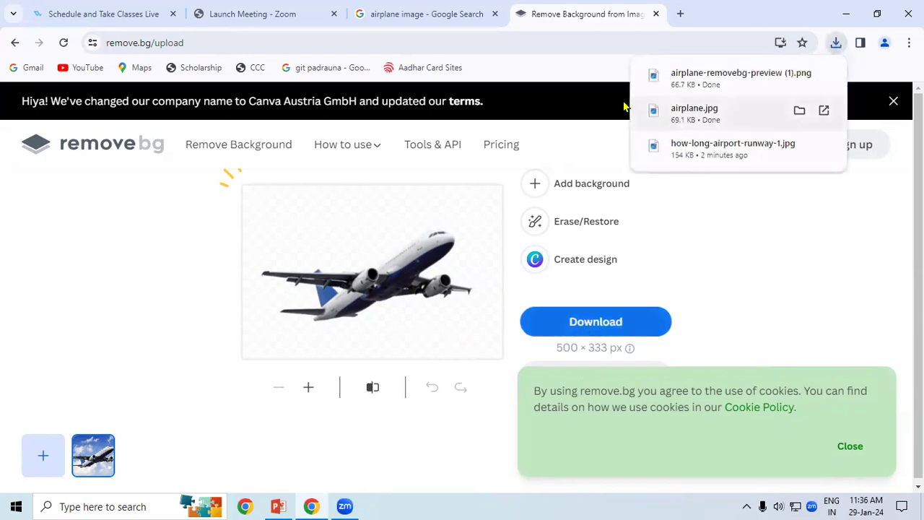
left_click(288, 505)
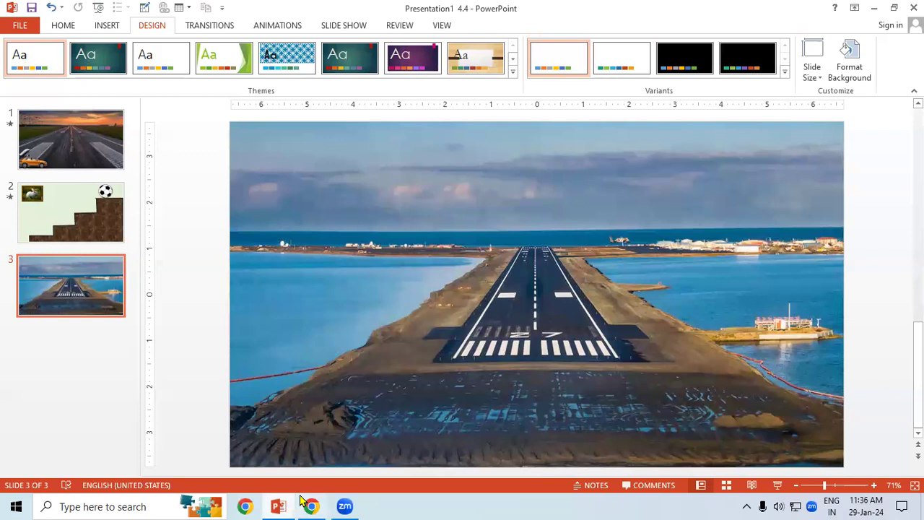
Step: Insert airplane-removebg-preview (1).png from the Downloads folder onto slide 3
left_click(107, 26)
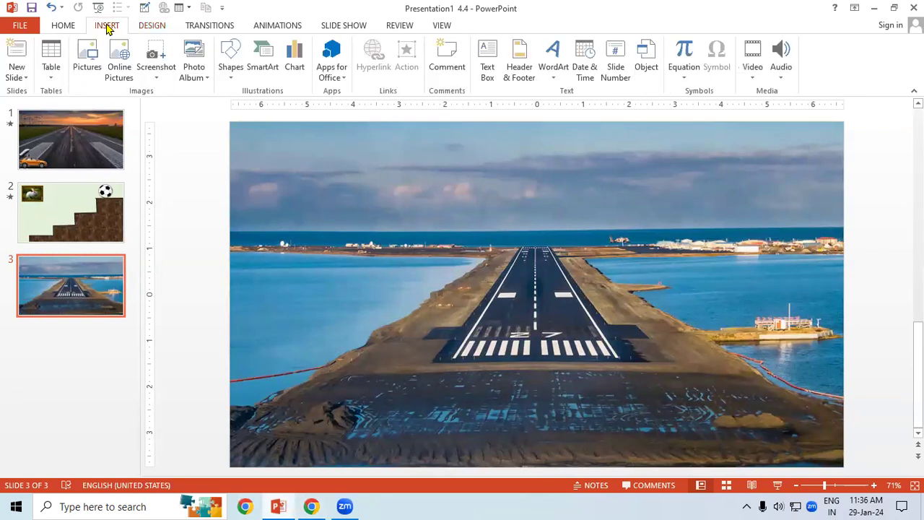
left_click(86, 58)
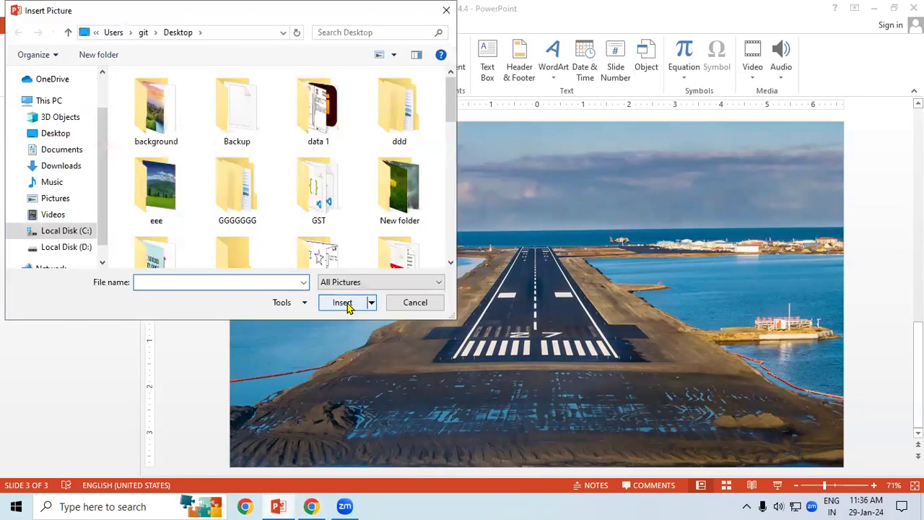
scroll(105, 195, "up", 1)
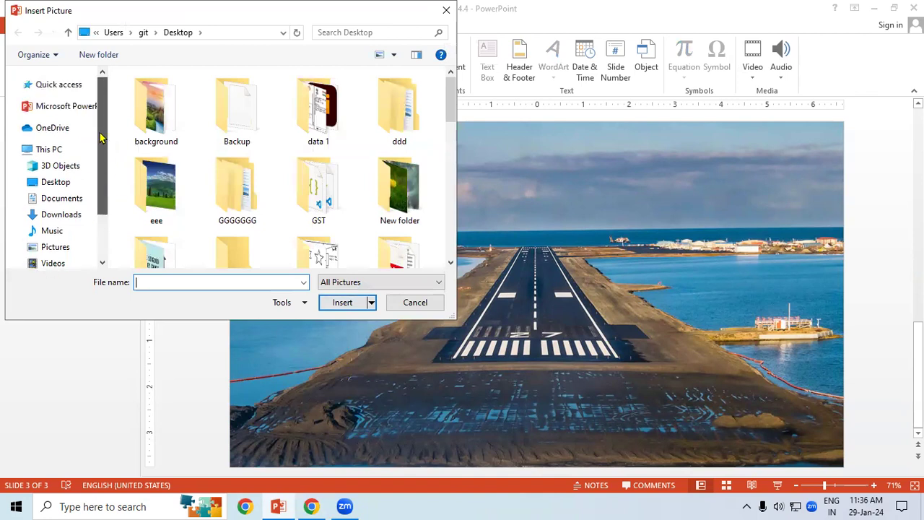
left_click(63, 216)
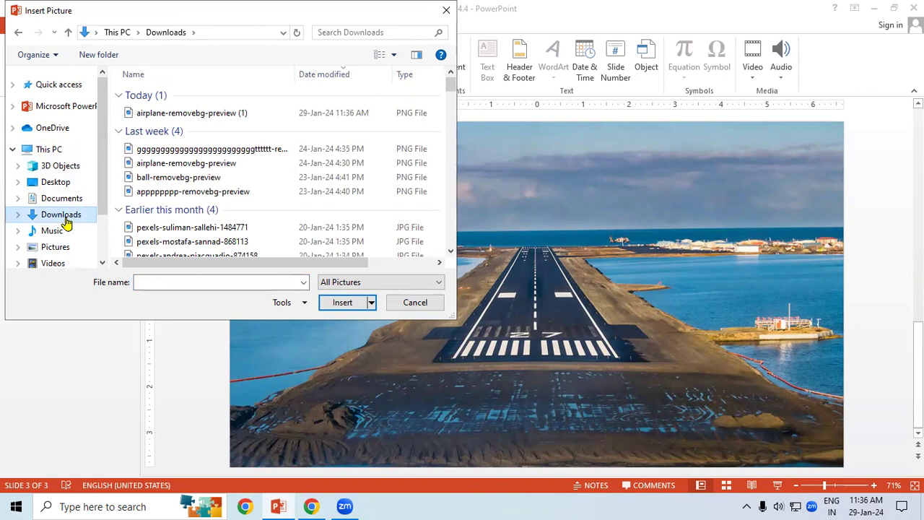
left_click(212, 118)
left_click(344, 304)
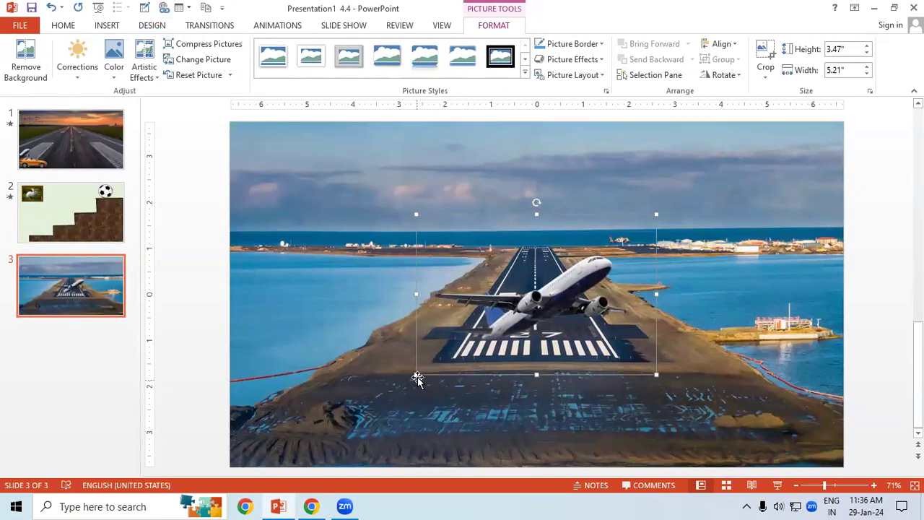
Step: Enlarge the airplane to 3.51" by 5.27" and place it at the slide's lower-left, overhanging the edge
left_click_drag(417, 375, 354, 414)
left_click_drag(530, 421, 306, 433)
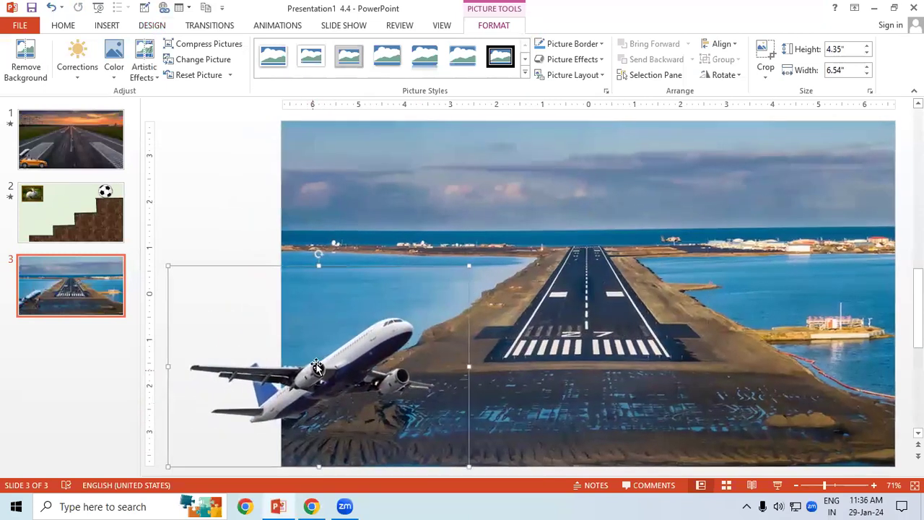
mouse_move(320, 303)
left_mouse_down()
mouse_move(282, 371)
mouse_move(340, 180)
left_mouse_up()
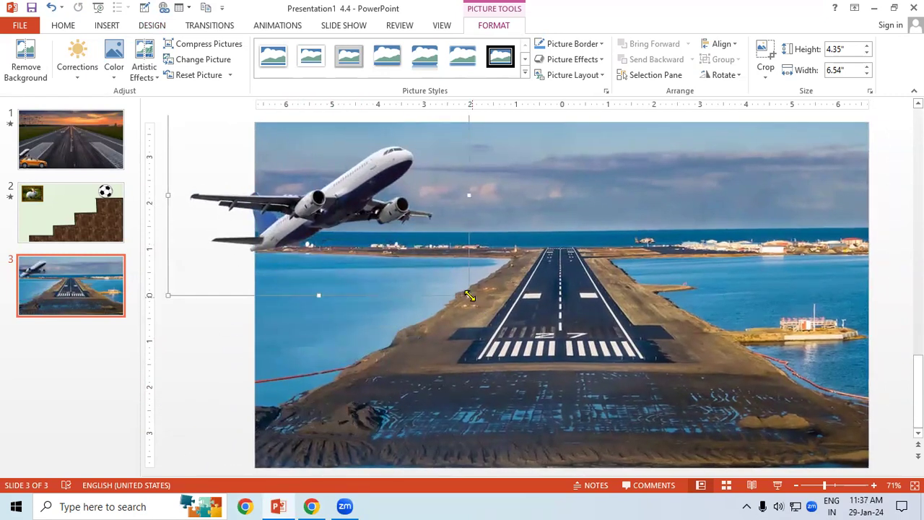
mouse_move(440, 275)
left_mouse_down()
mouse_move(261, 407)
mouse_move(285, 437)
mouse_move(321, 403)
left_mouse_up()
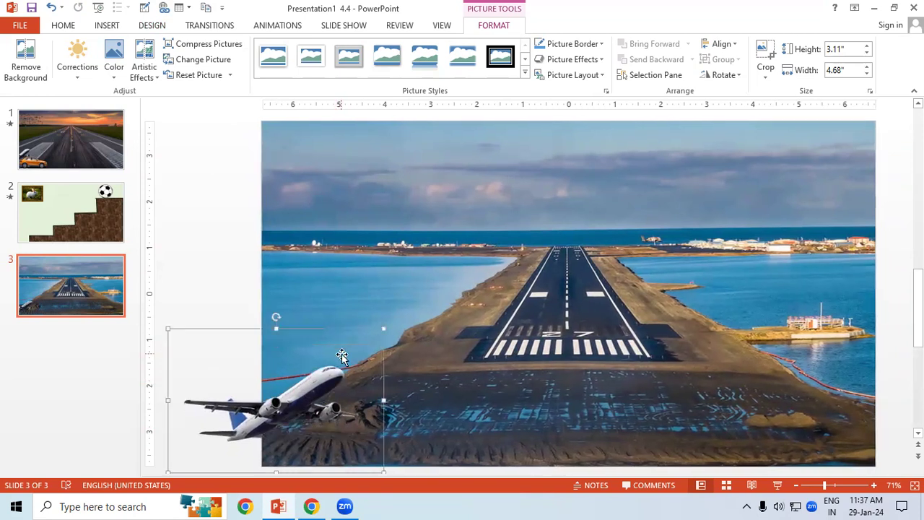
mouse_move(381, 326)
left_mouse_down()
mouse_move(394, 316)
mouse_move(312, 377)
left_mouse_up()
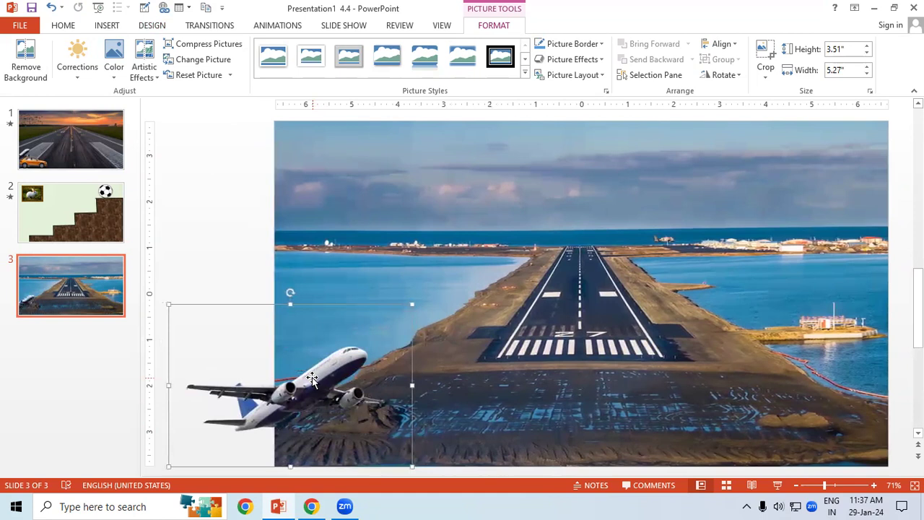
left_click(570, 379)
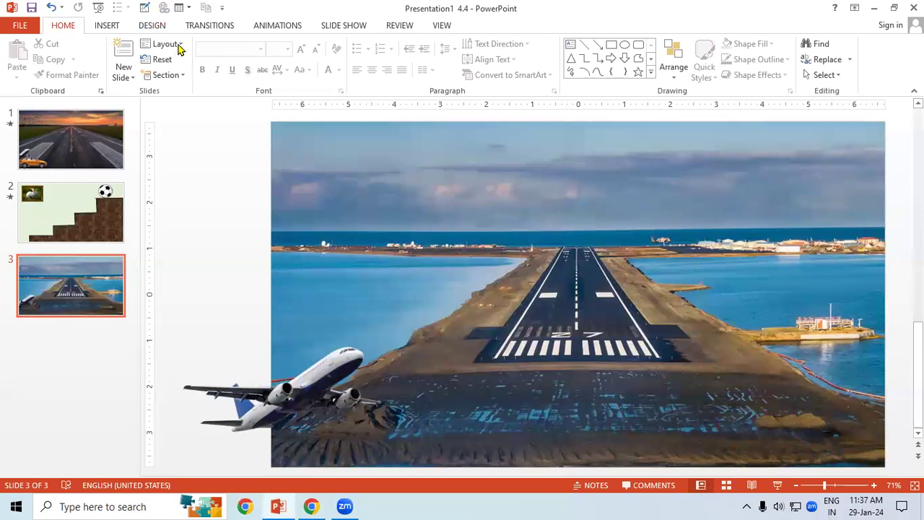
left_click(101, 25)
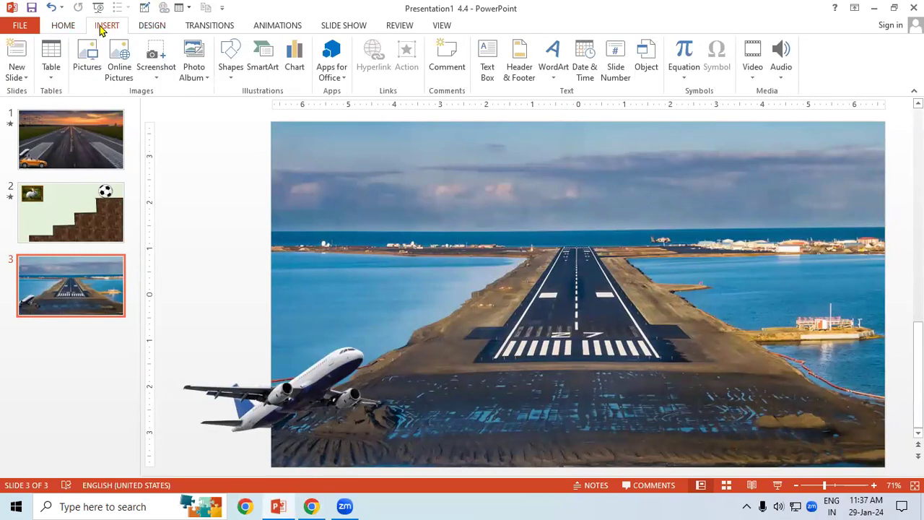
Step: Insert the orange car image from the Music folder onto slide 3 beside the airplane
left_click(87, 56)
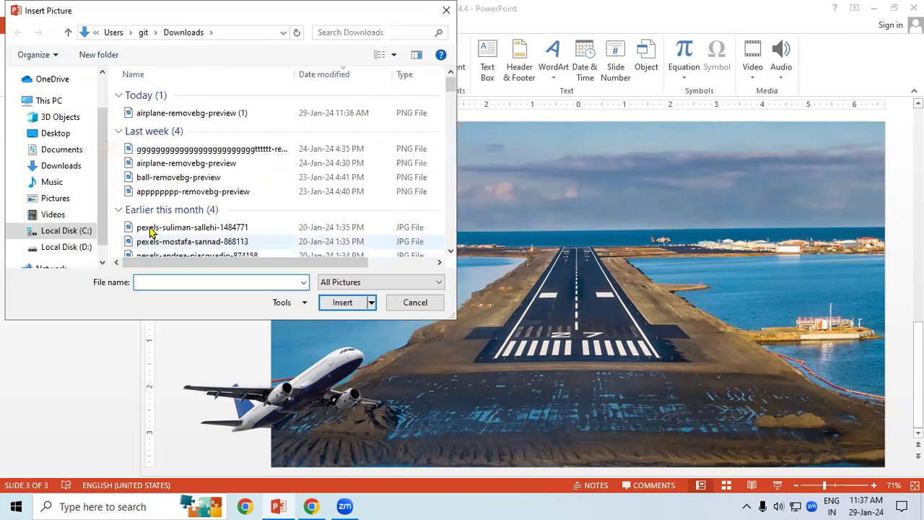
left_click(62, 200)
scroll(286, 218, "down", 1)
scroll(286, 218, "down", 1)
scroll(286, 213, "down", 2)
scroll(283, 205, "down", 1)
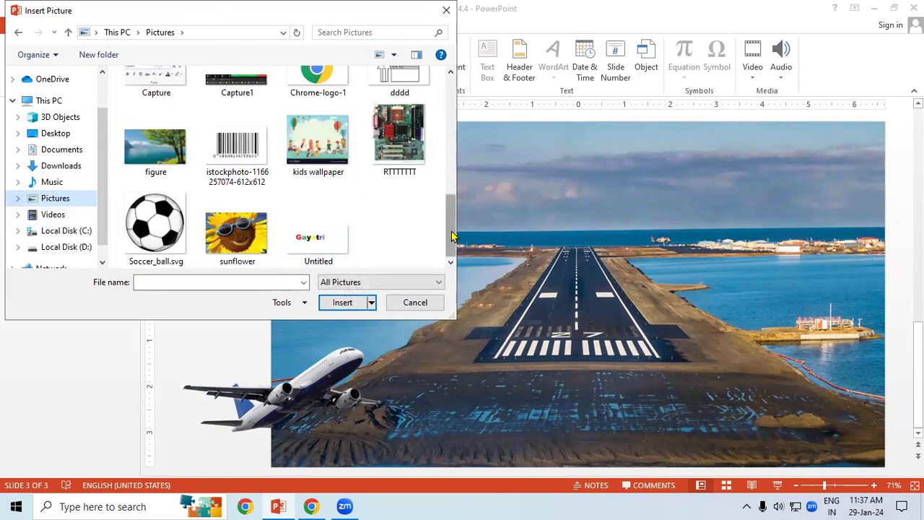
scroll(451, 217, "up", 1)
scroll(451, 190, "up", 2)
scroll(449, 144, "up", 1)
scroll(446, 119, "up", 1)
left_click(56, 183)
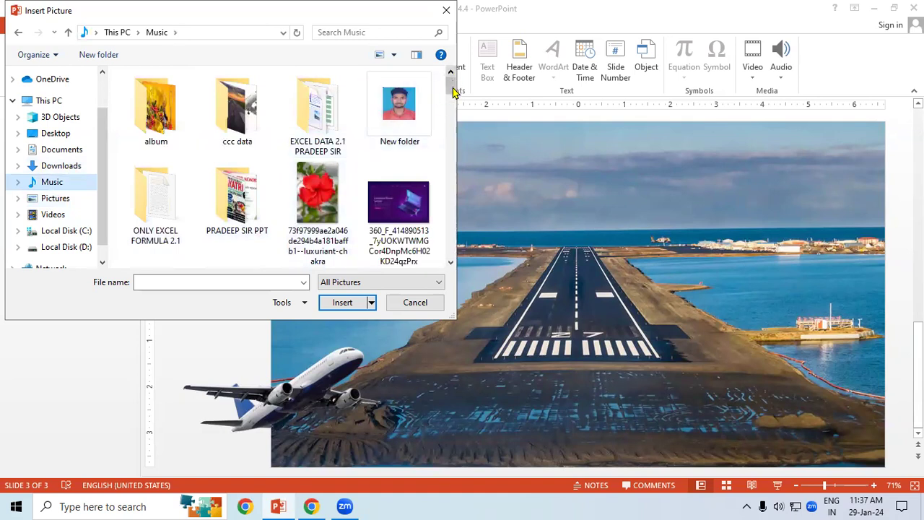
left_click_drag(453, 78, 458, 123)
left_click(237, 148)
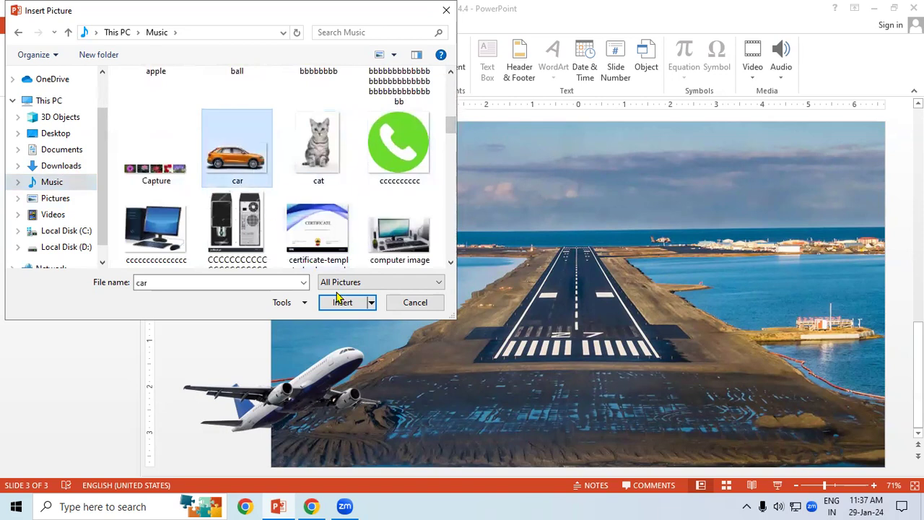
left_click(356, 302)
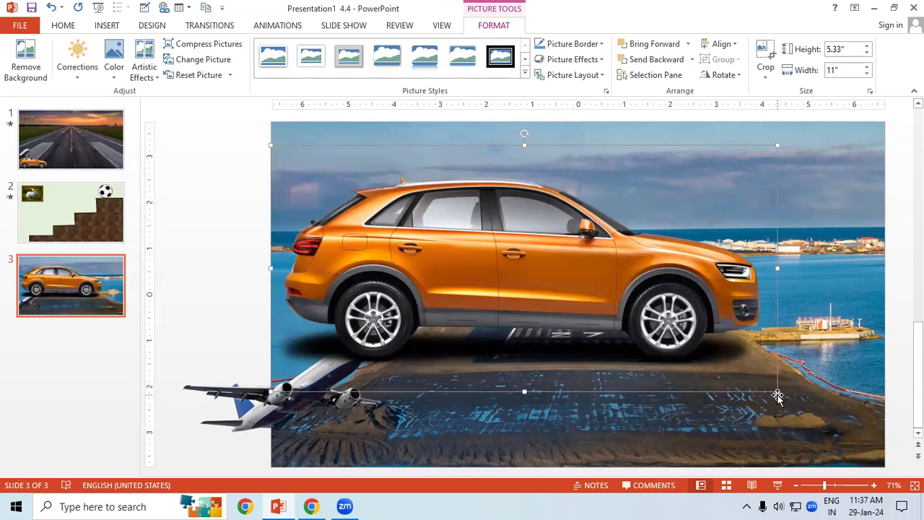
Step: Shrink the car, move it bottom-left in front of the airplane, then select the airplane for animating
left_click_drag(777, 394, 424, 220)
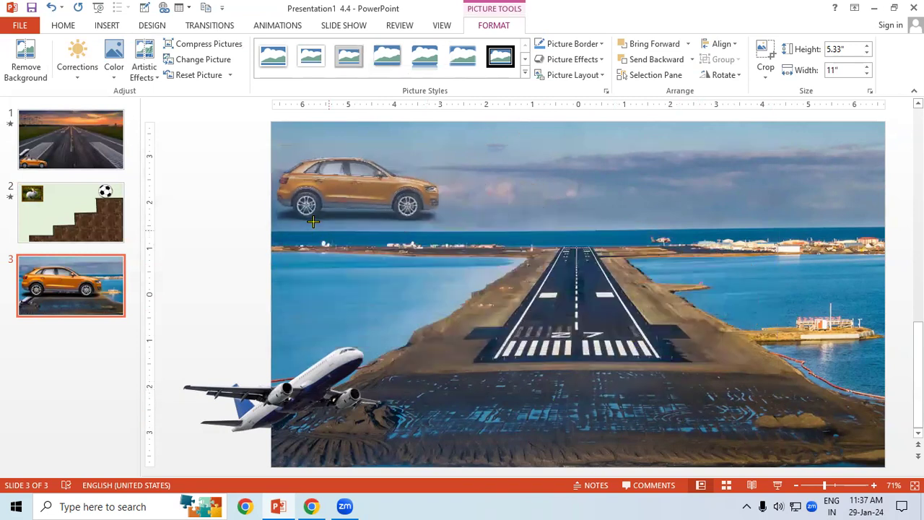
left_click_drag(311, 193, 307, 439)
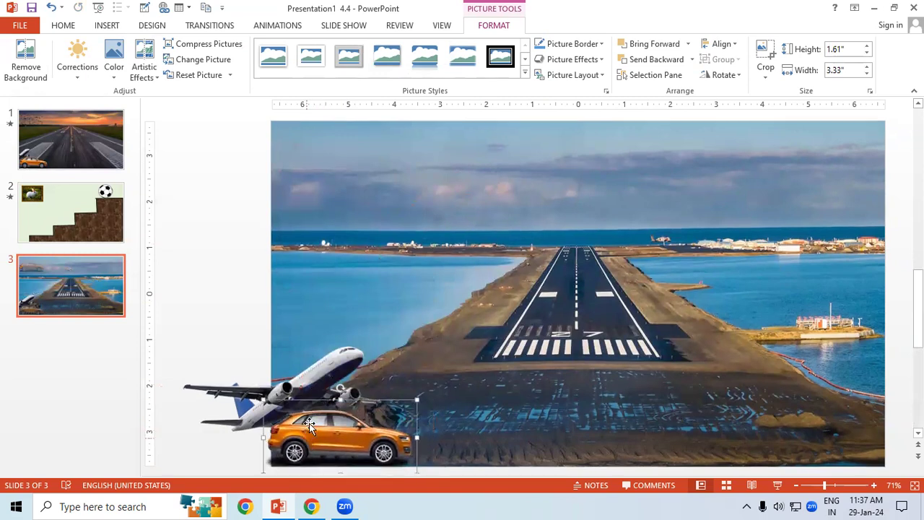
left_click(310, 381)
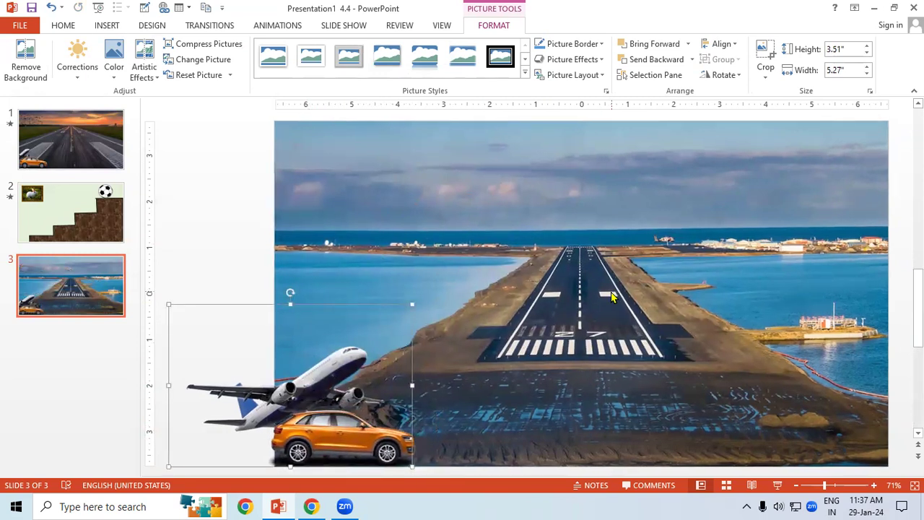
left_click(611, 296)
left_click(327, 368)
left_click(444, 287)
left_click(232, 392)
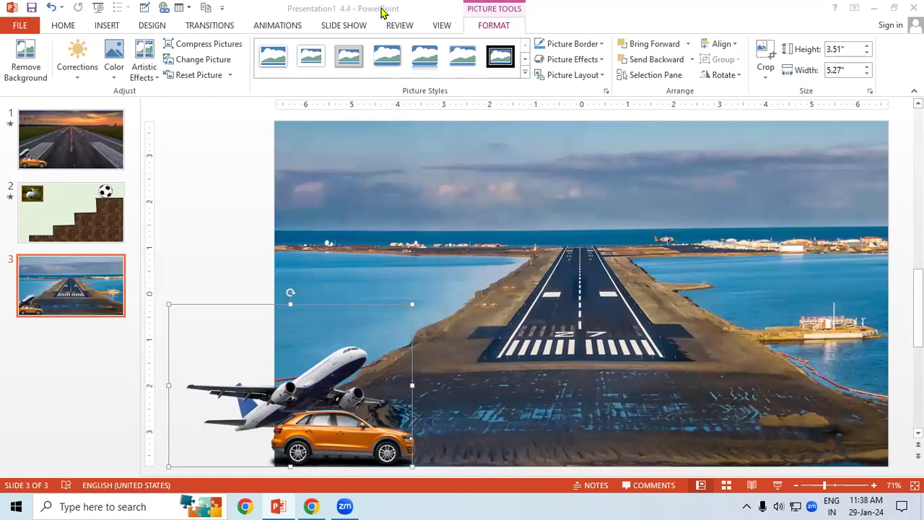
left_click(286, 27)
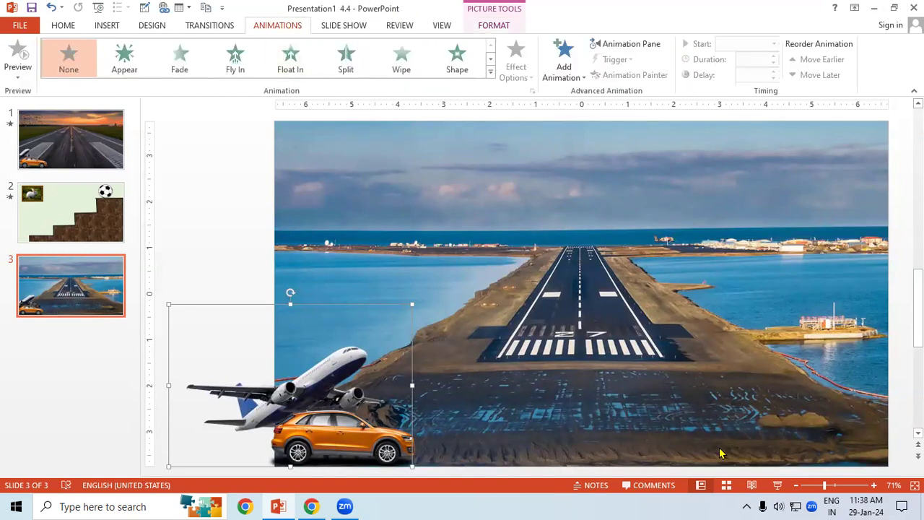
Step: Give the airplane a Diagonal Up Right motion path ending off the slide's top-right corner
left_click(491, 75)
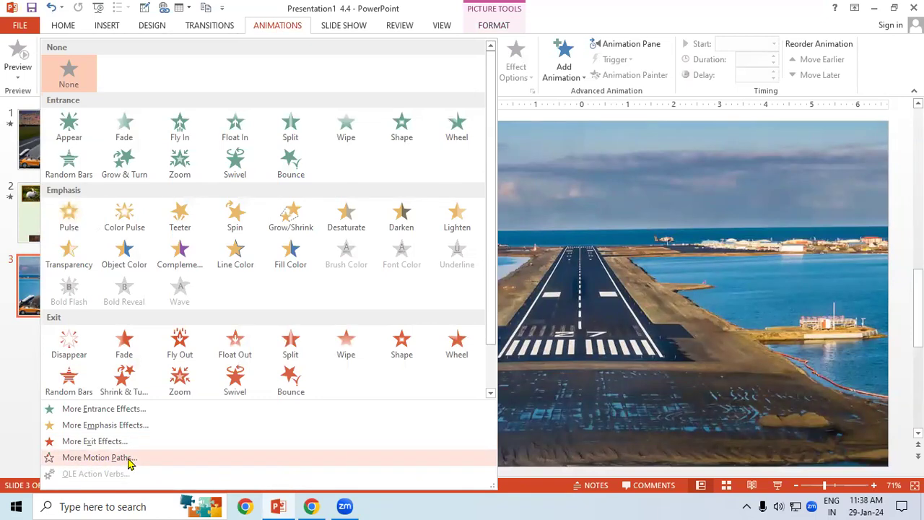
left_click(130, 463)
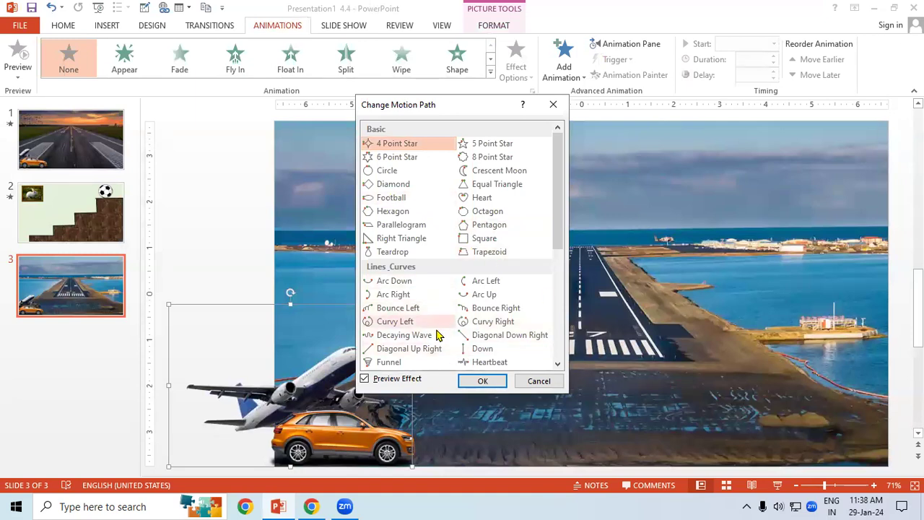
left_click(424, 350)
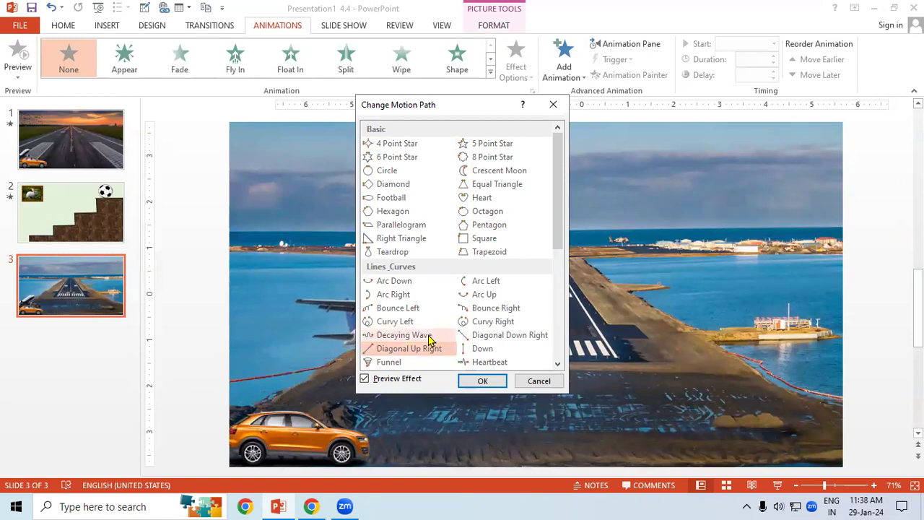
left_click(490, 379)
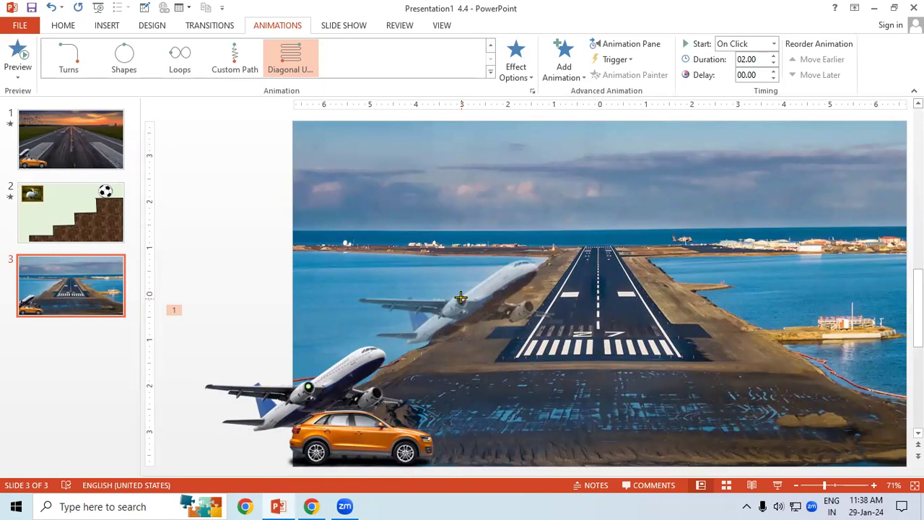
mouse_move(461, 298)
left_mouse_down()
mouse_move(884, 112)
mouse_move(887, 119)
left_mouse_up()
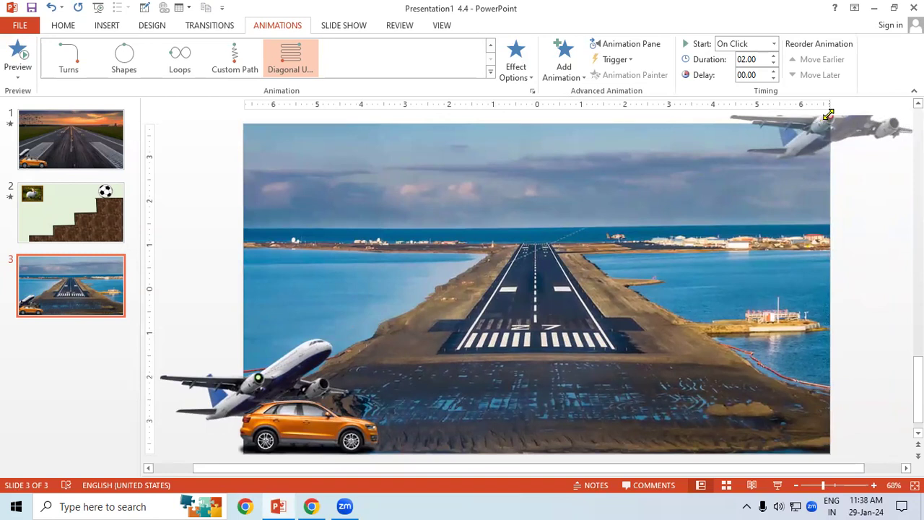
left_click_drag(830, 114, 892, 116)
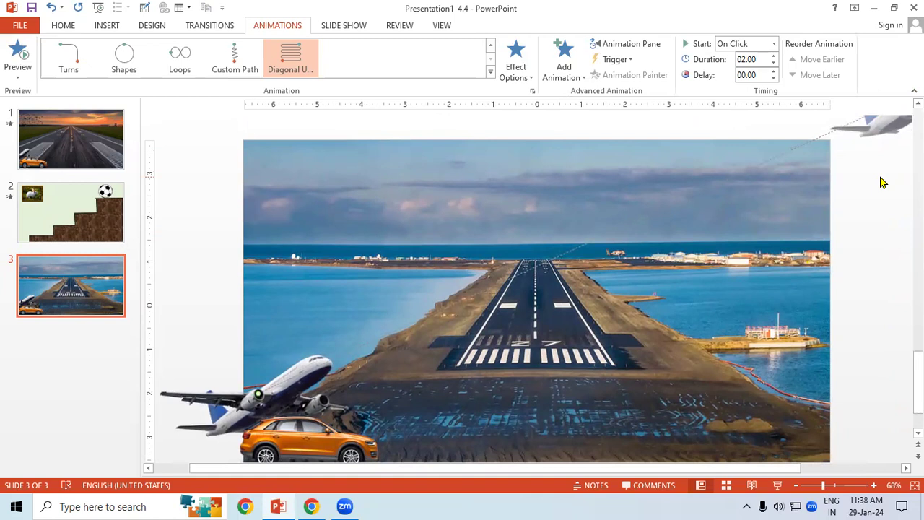
Step: Make the airplane's animation start With Previous and last 2.25 seconds
left_click(775, 45)
left_click(765, 73)
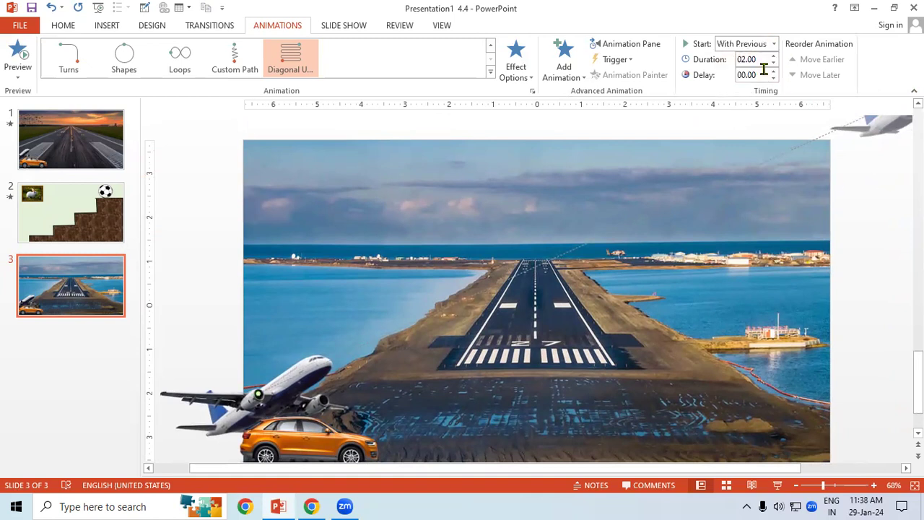
left_click(773, 56)
left_click(284, 436)
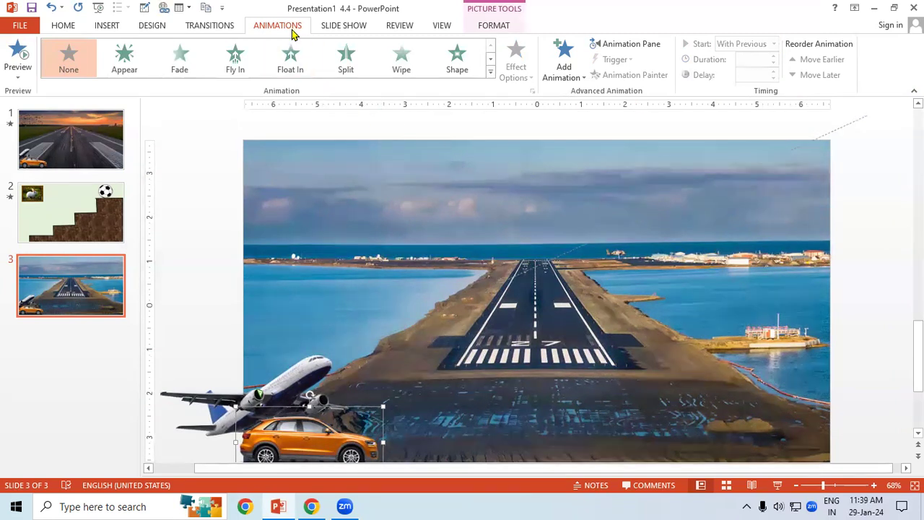
Step: Give the car a Right motion path extended to the runway's right edge
left_click(489, 75)
left_click(156, 458)
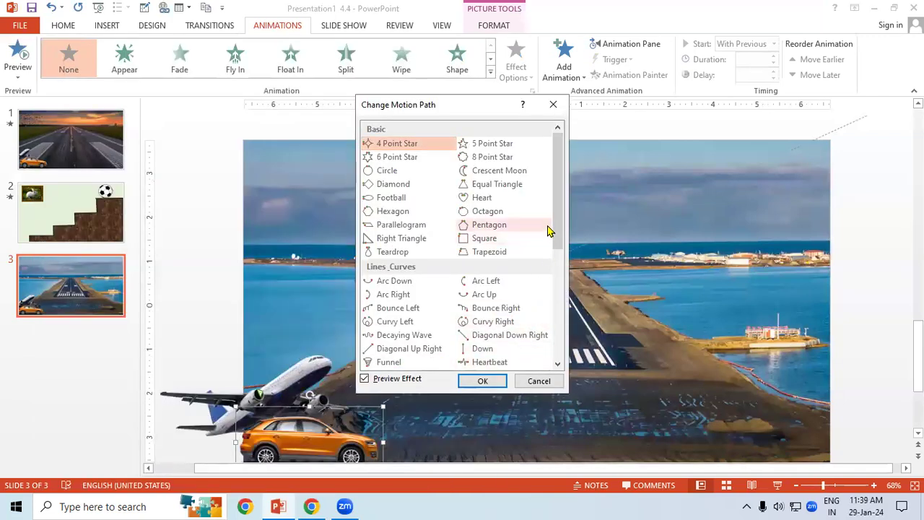
left_click_drag(556, 229, 557, 271)
left_click(480, 283)
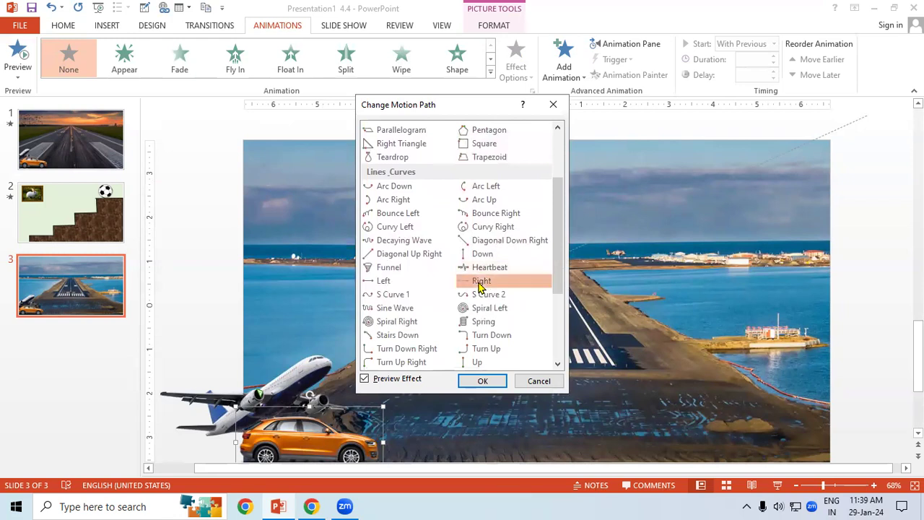
left_click(482, 381)
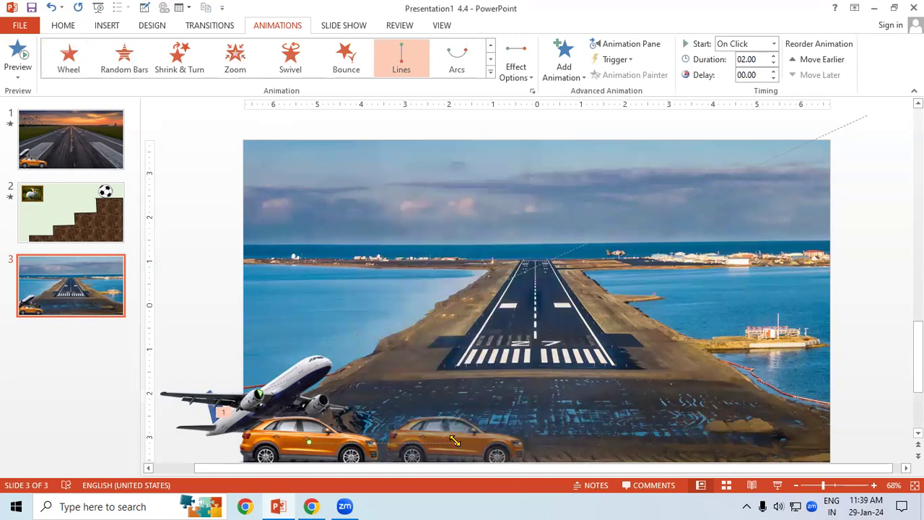
left_click_drag(455, 440, 772, 433)
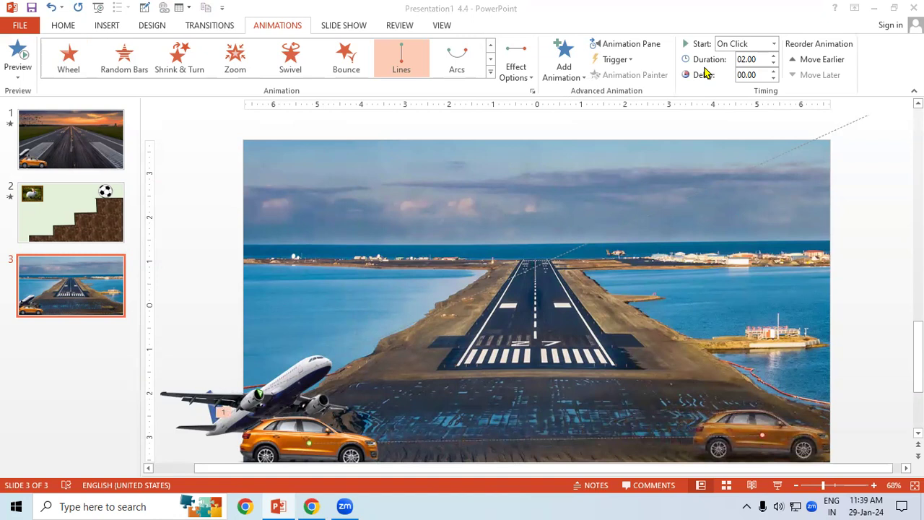
Step: Set the car animation to start With Previous for 4 seconds, then preview the slide show
left_click(778, 45)
left_click(774, 44)
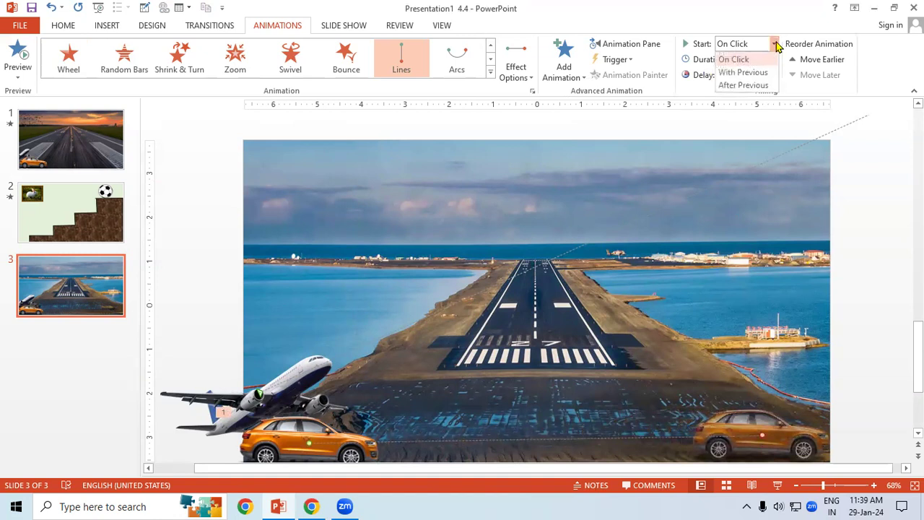
left_click(750, 70)
left_click(774, 56)
left_click(774, 56)
left_click(773, 56)
left_click(773, 56)
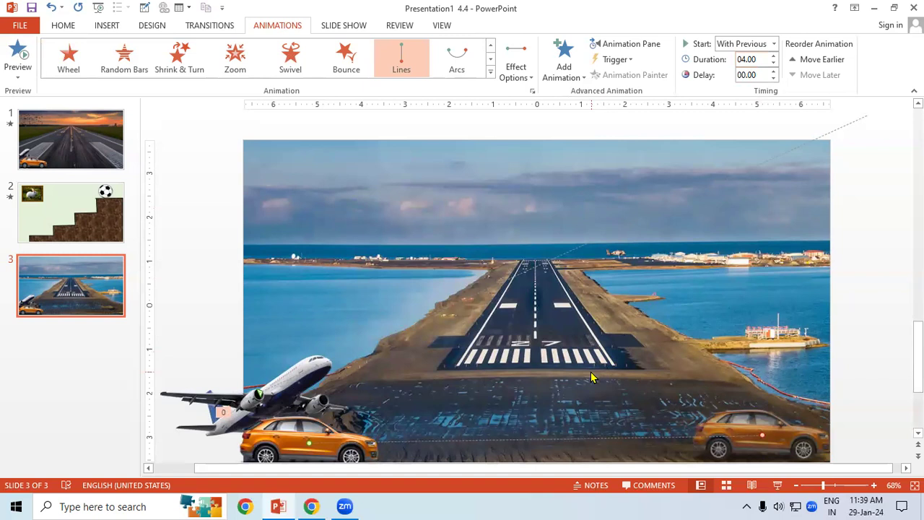
key("shift+F5")
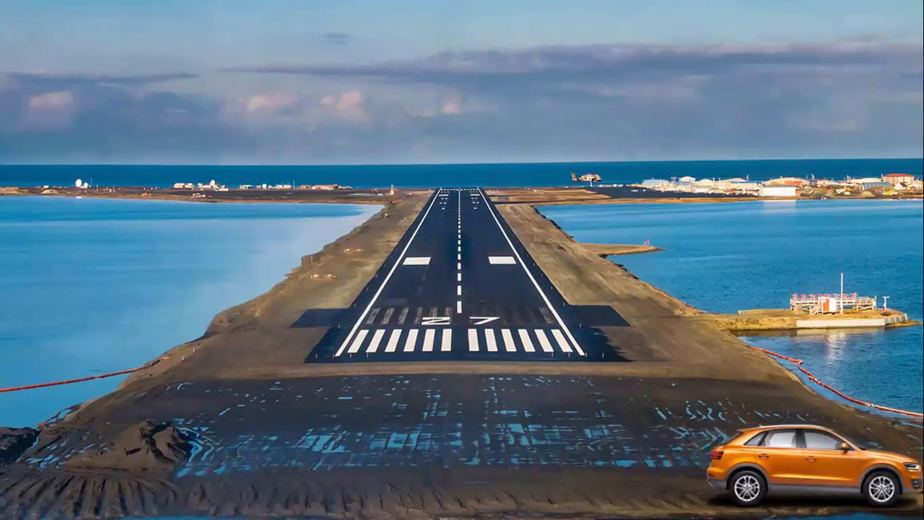
key("Escape")
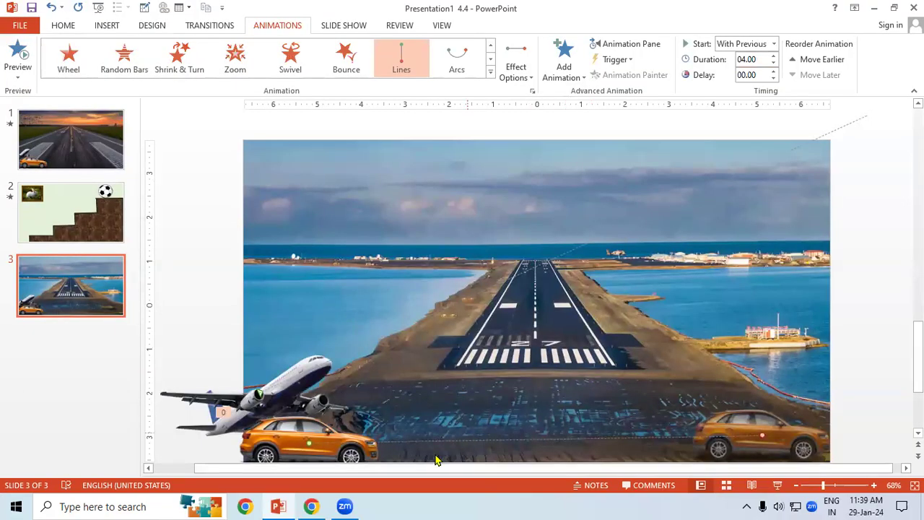
Step: Search Google Images in Chrome for 'bird group images'
left_click(312, 506)
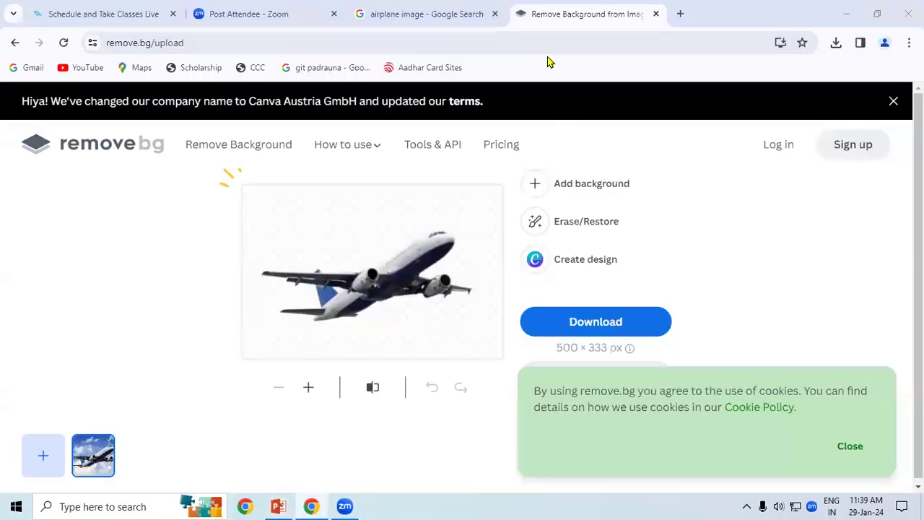
left_click(451, 6)
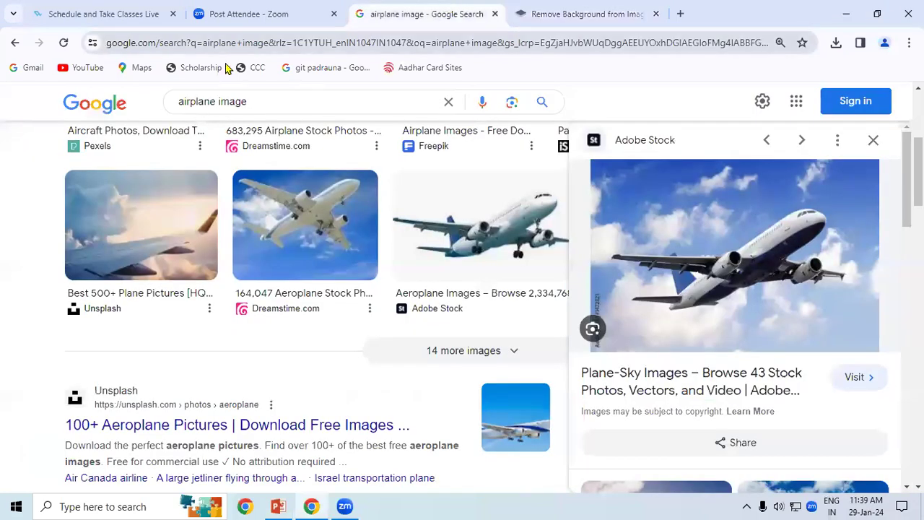
left_click(276, 45)
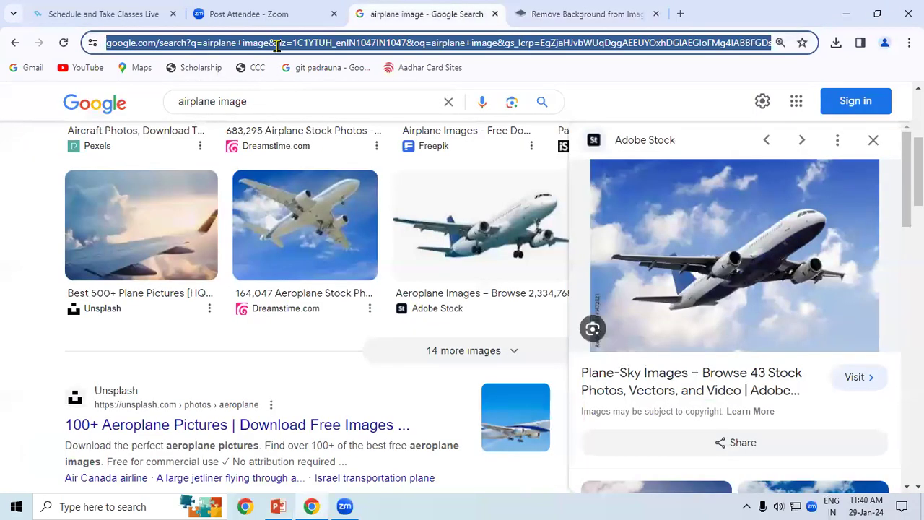
type("bir")
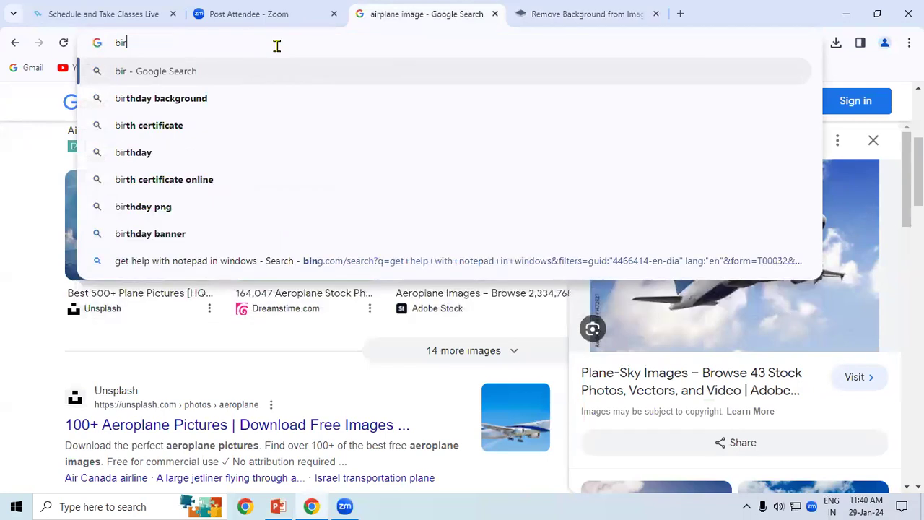
type("d group images")
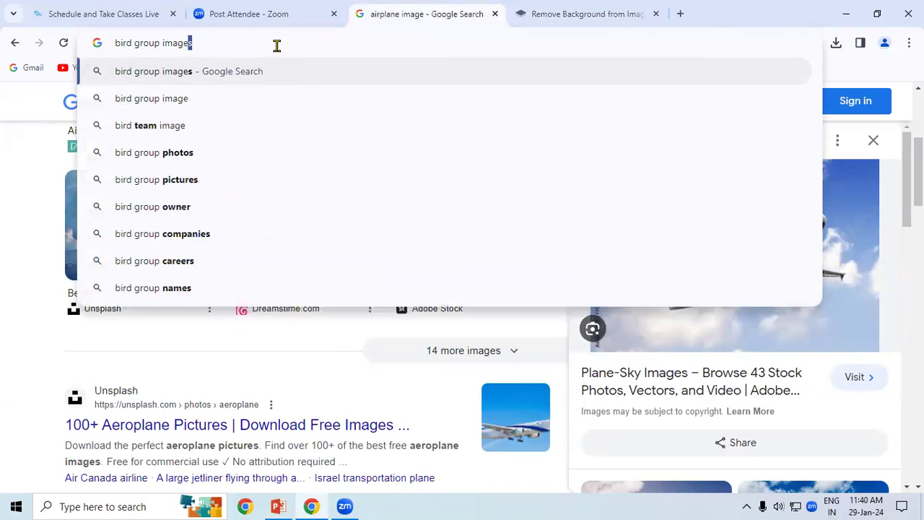
key("Return")
scroll(454, 311, "down", 2)
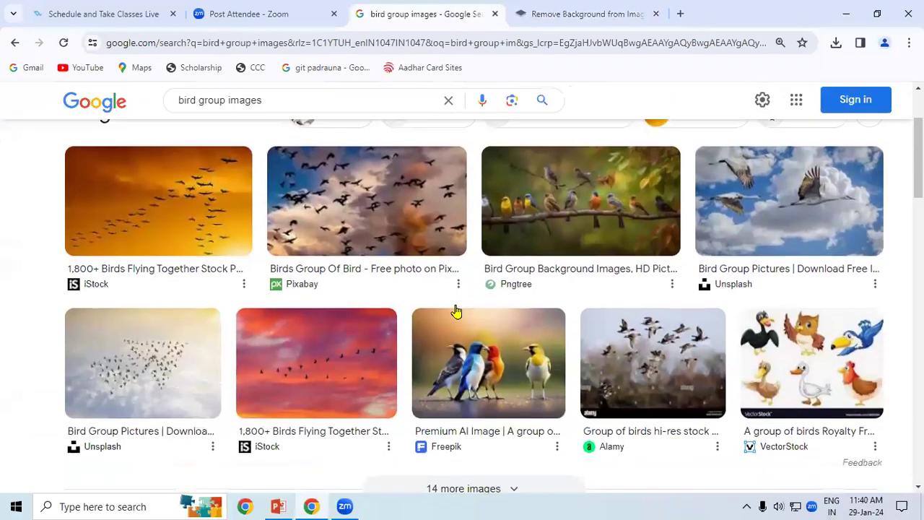
scroll(190, 338, "down", 1)
scroll(253, 361, "up", 1)
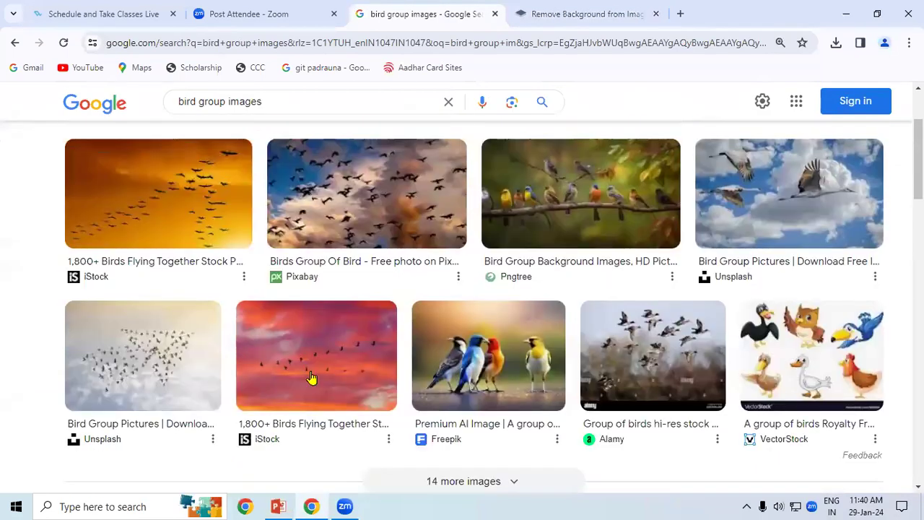
Step: Save the Alamy flock-of-birds photo to the Desktop as birds.jpg
left_click(676, 340)
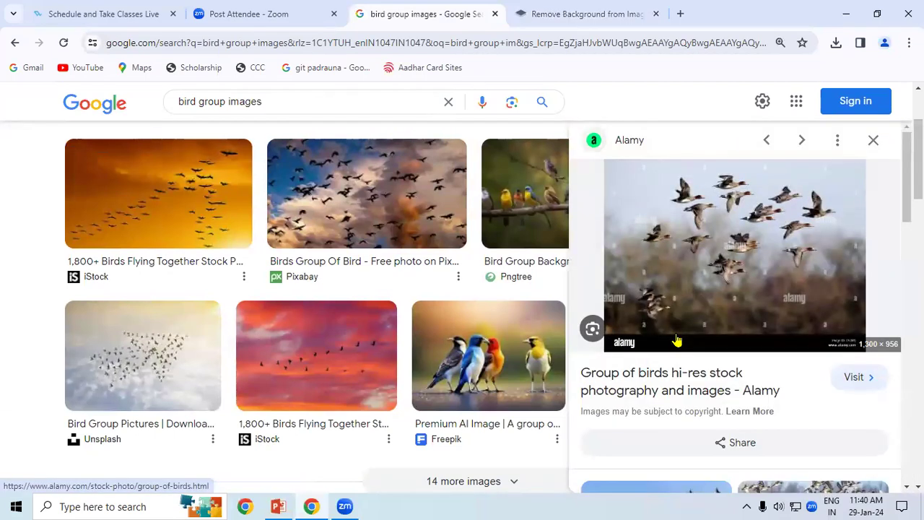
right_click(673, 228)
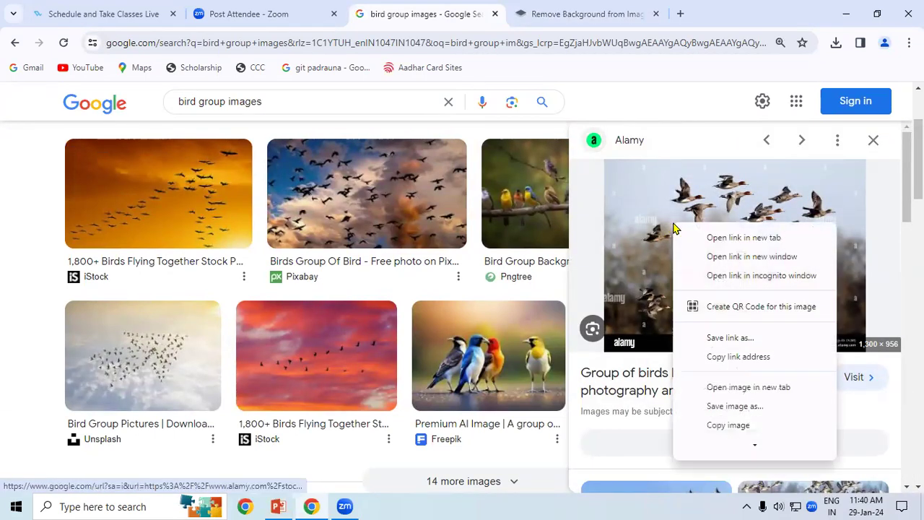
left_click(715, 406)
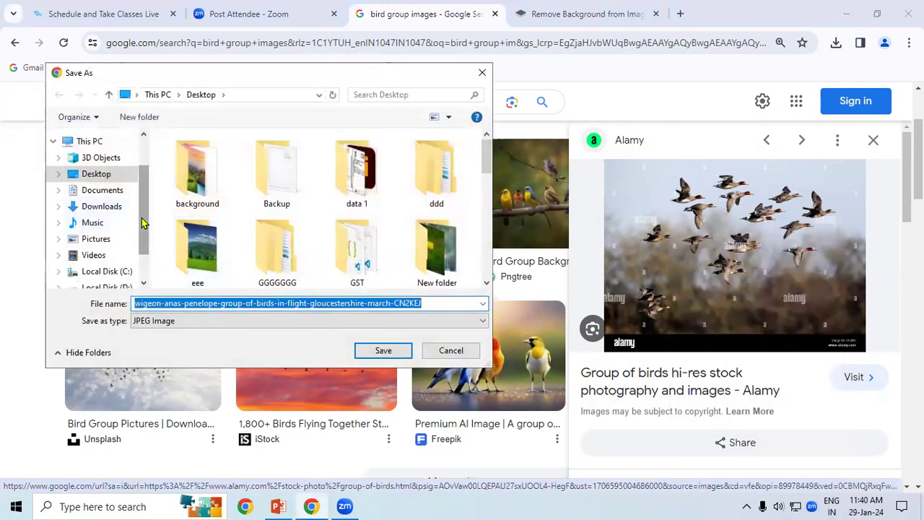
scroll(130, 213, "up", 1)
left_click(115, 228)
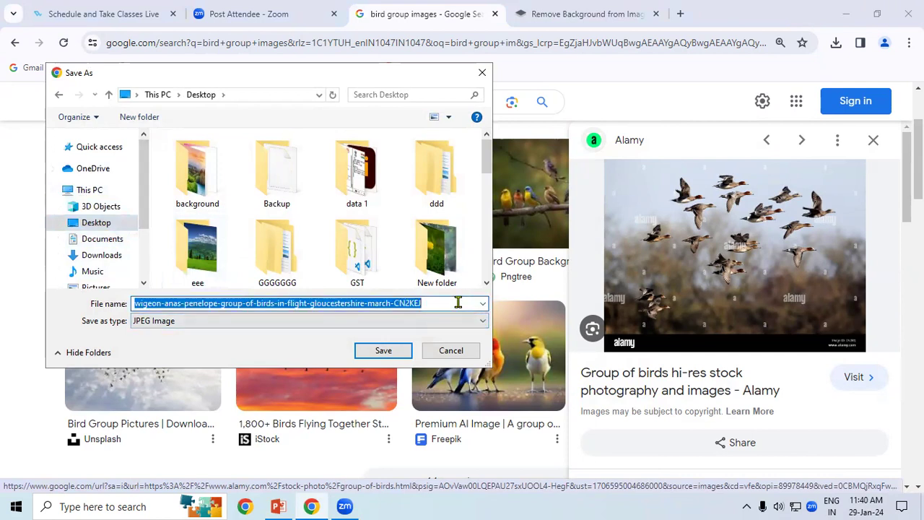
type("birds")
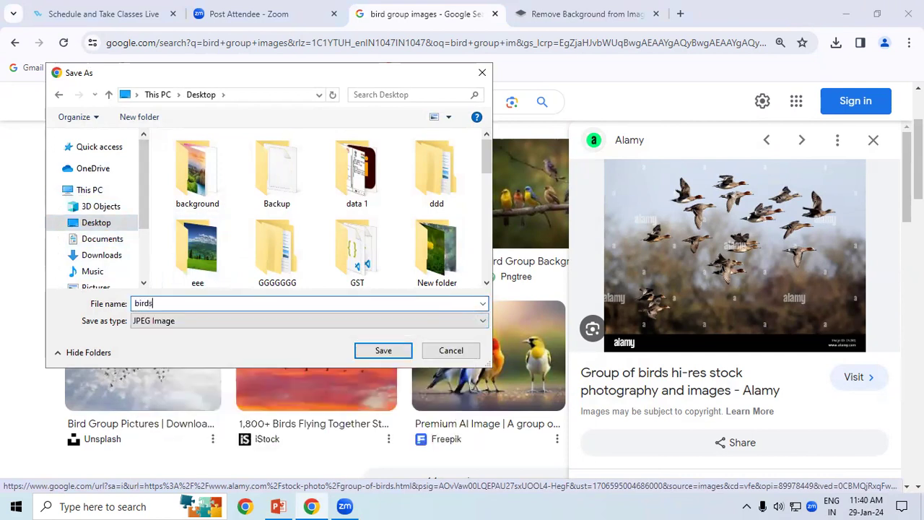
left_click(384, 351)
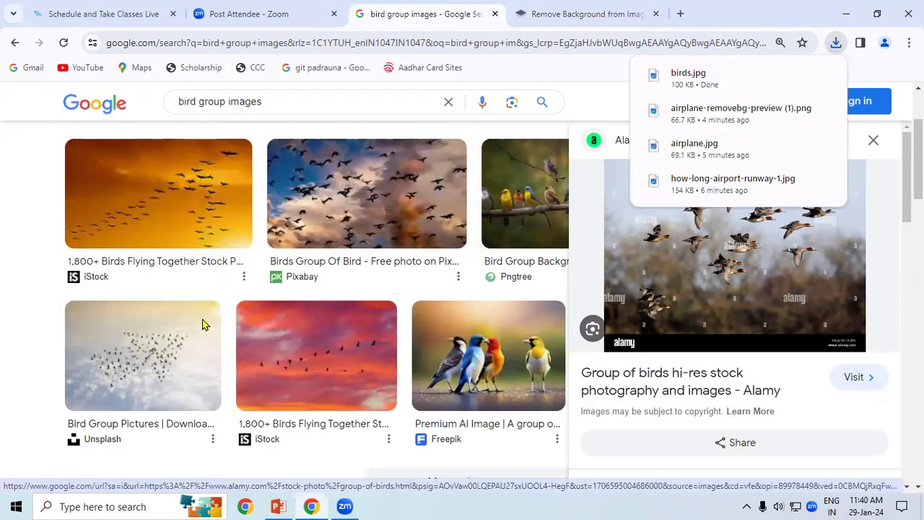
left_click(565, 14)
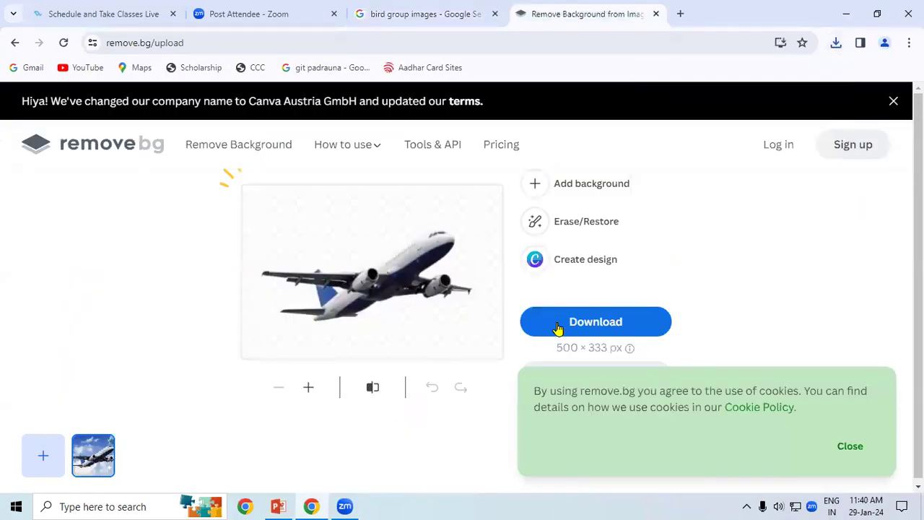
Step: Upload birds.jpg from the Desktop to remove.bg and download the background-free birds image
left_click(16, 44)
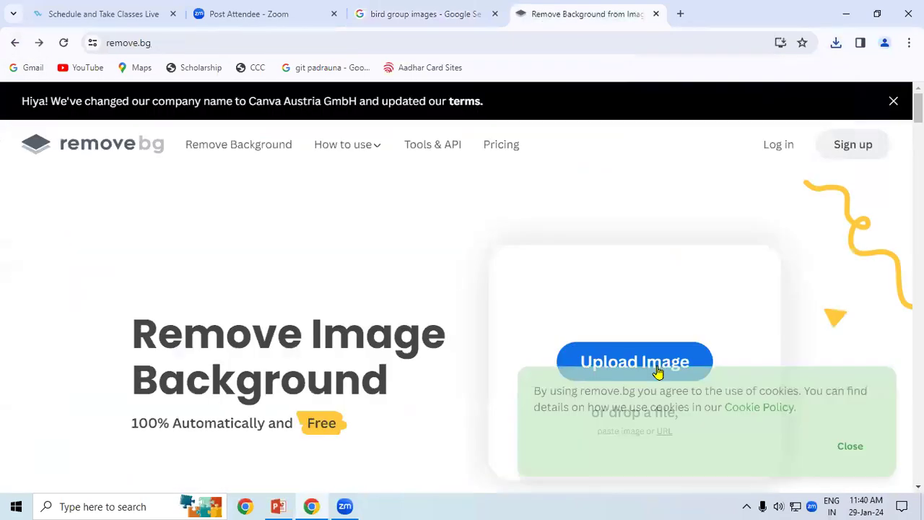
left_click(656, 368)
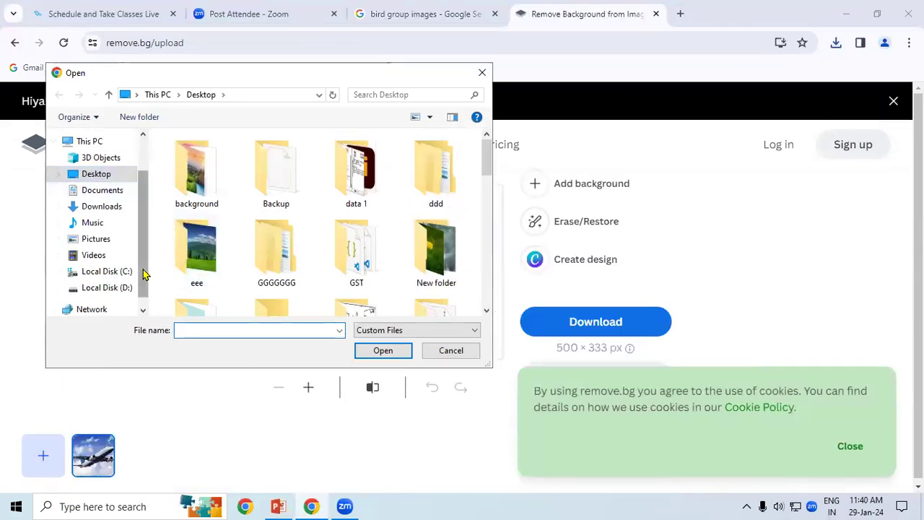
scroll(139, 203, "up", 1)
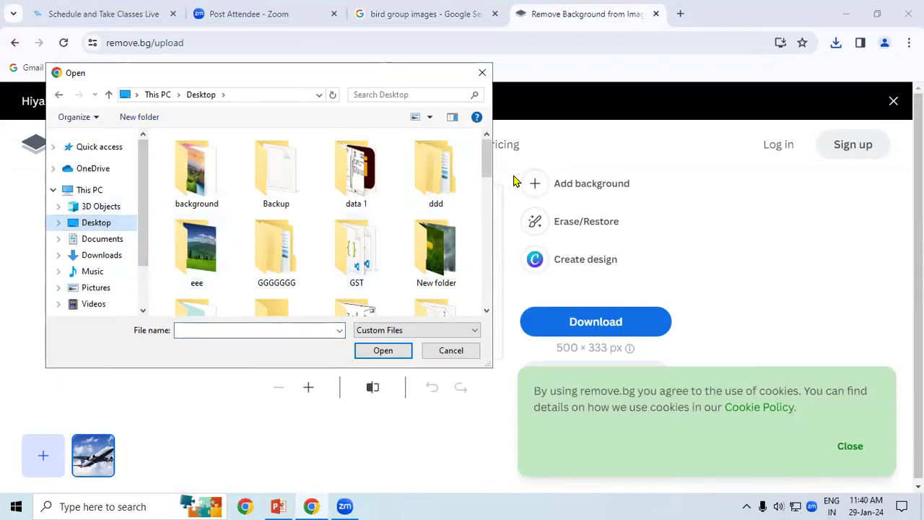
left_click_drag(486, 163, 493, 244)
left_click(195, 154)
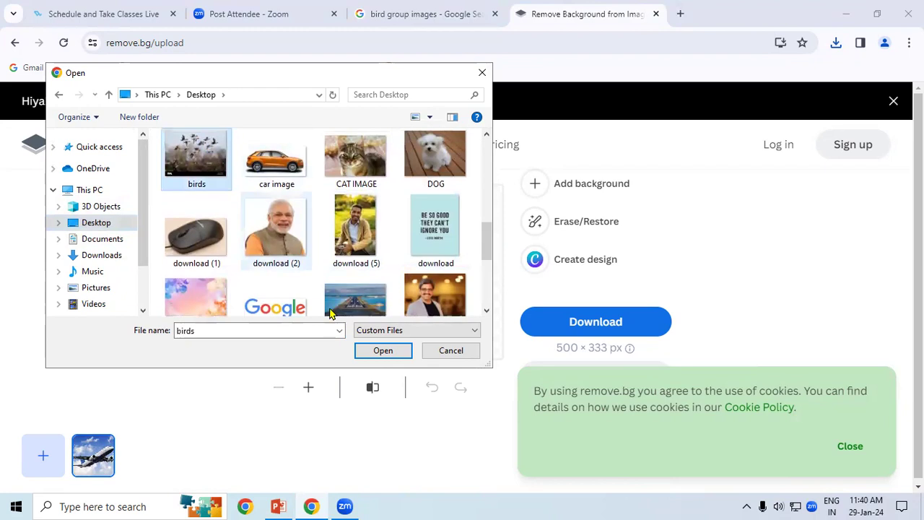
left_click(383, 351)
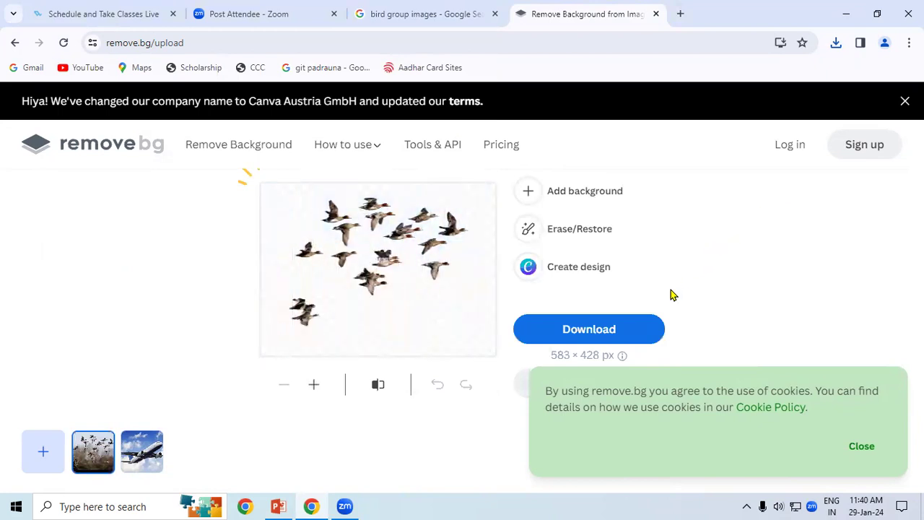
left_click(633, 333)
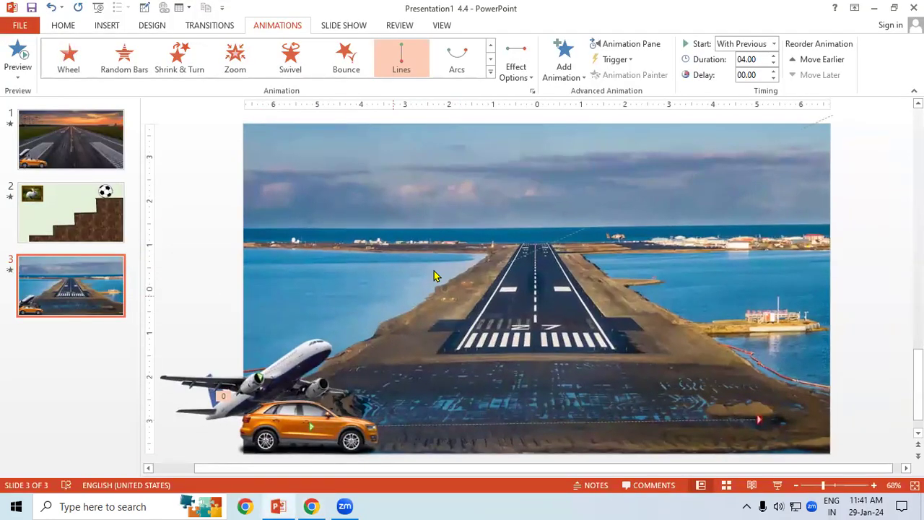
Step: Insert birds-removebg-preview from the Downloads folder onto the runway slide
left_click(116, 27)
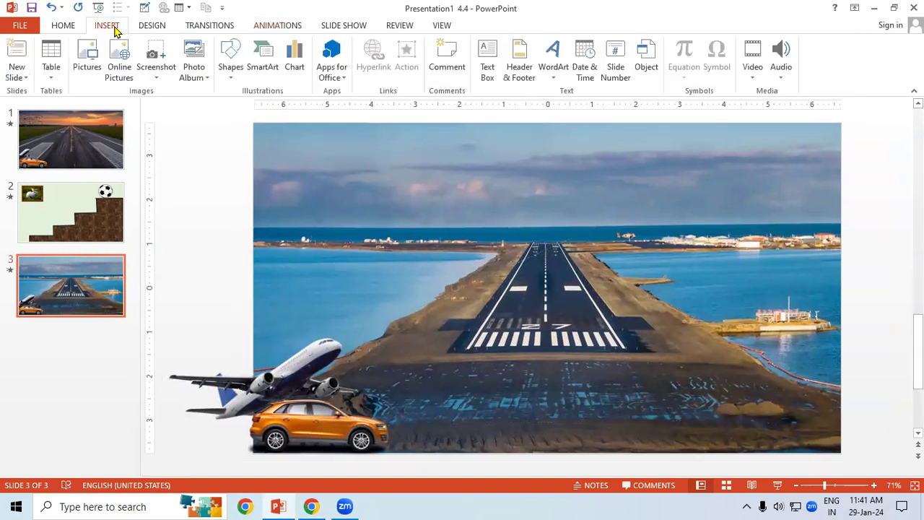
left_click(85, 61)
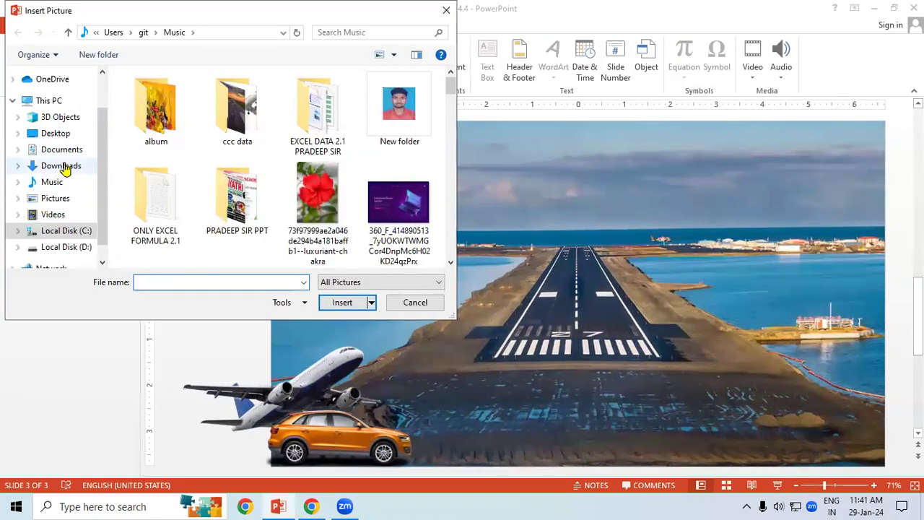
left_click(63, 165)
left_click(211, 113)
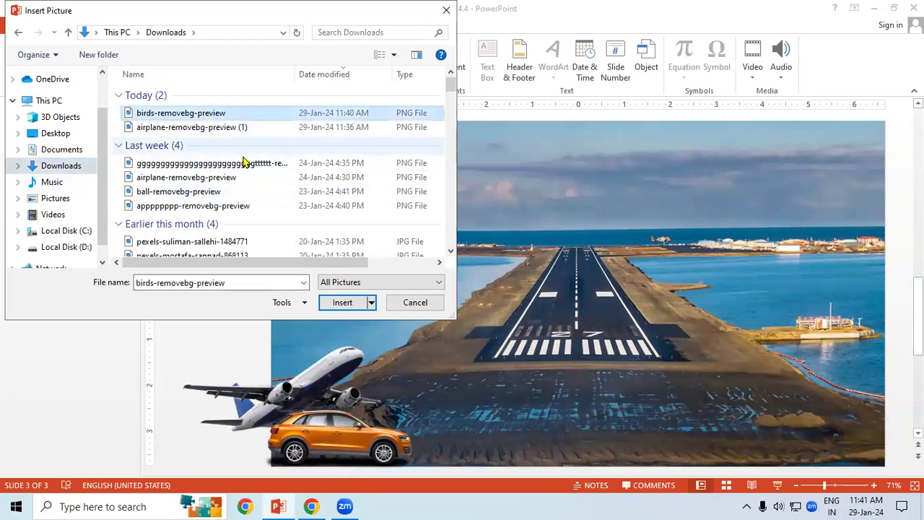
left_click(345, 302)
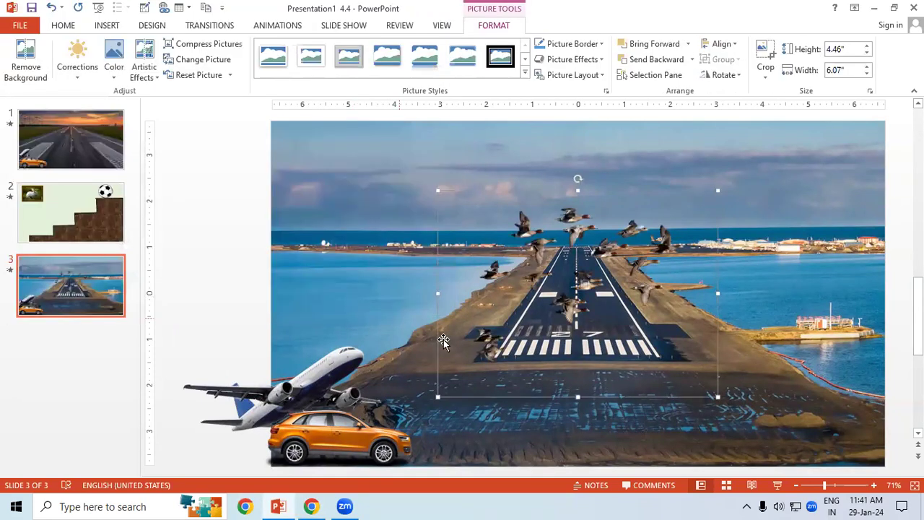
Step: Resize the birds to 2.57" by 3.77" and place them over the left-side water above the airplane
left_click_drag(437, 397, 595, 281)
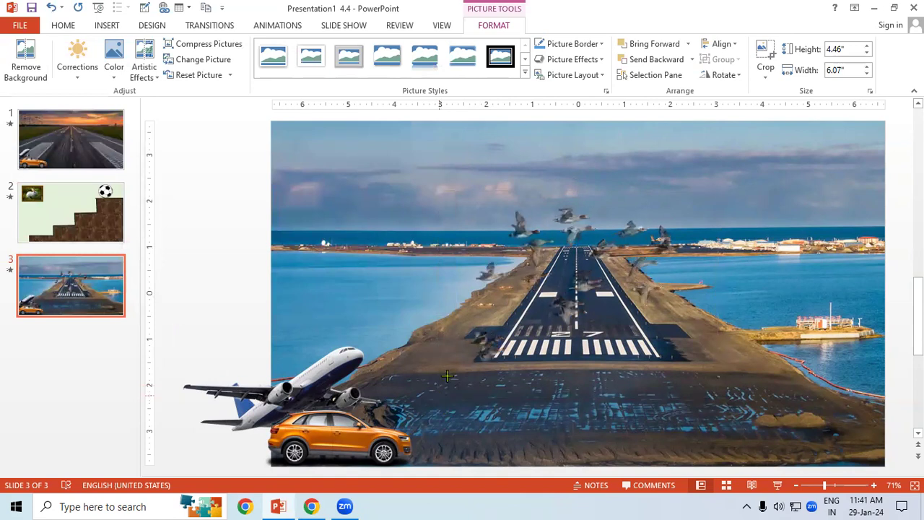
left_click_drag(650, 228, 307, 287)
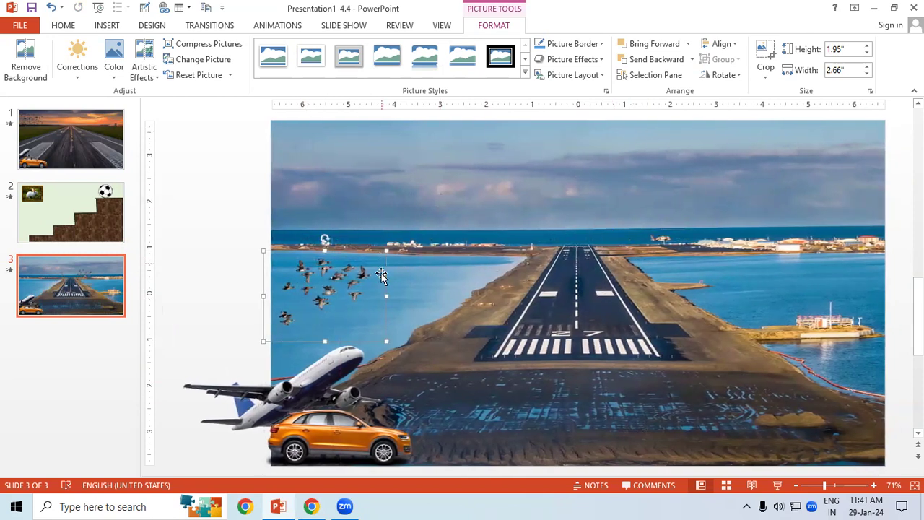
left_click_drag(403, 293, 438, 295)
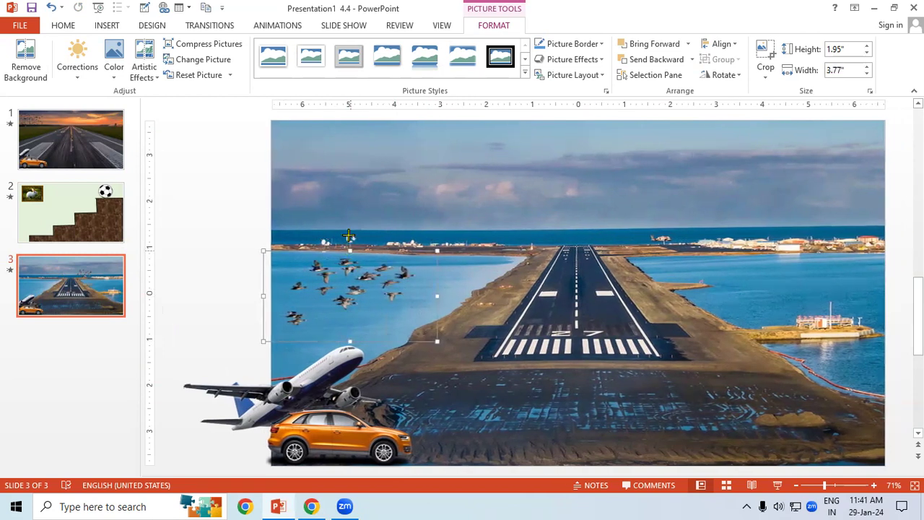
left_click_drag(349, 236, 350, 222)
left_click_drag(382, 286, 324, 311)
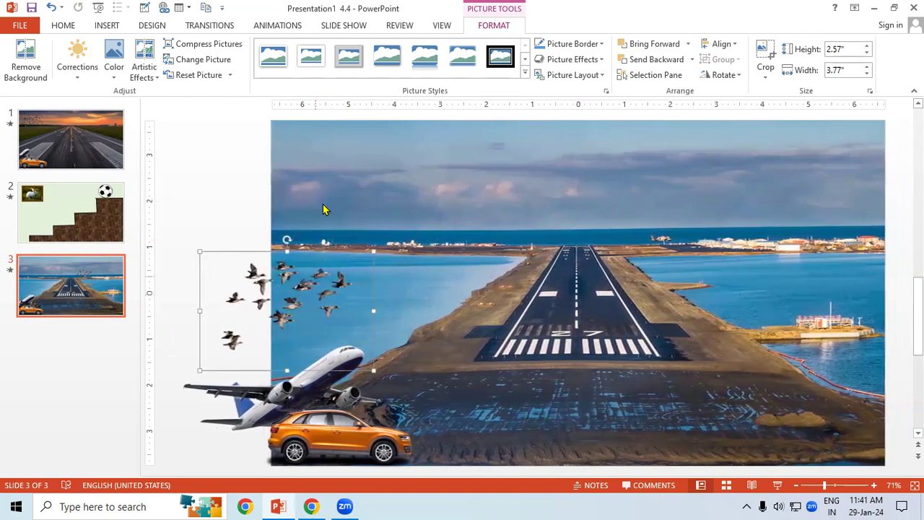
Step: Give the birds a Diagonal Up Right path to the top-right corner, starting With Previous
left_click(291, 32)
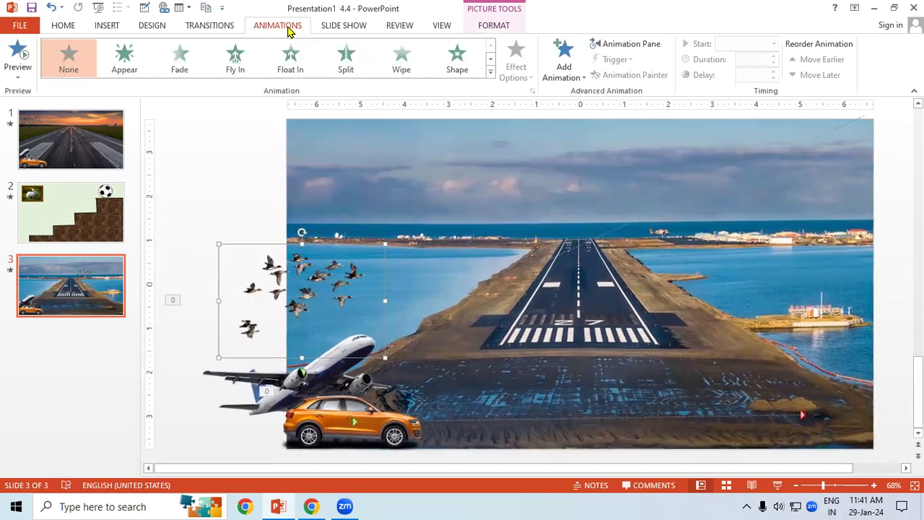
left_click(491, 73)
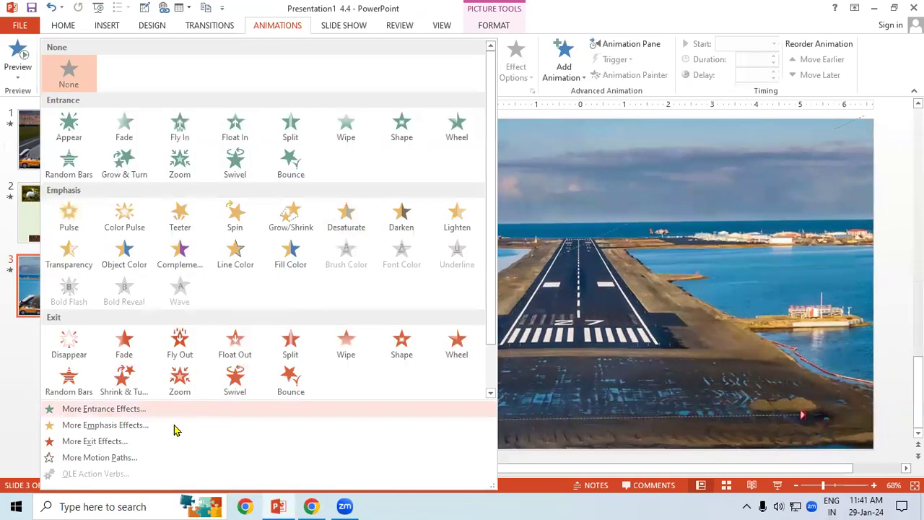
left_click(144, 457)
left_click(409, 348)
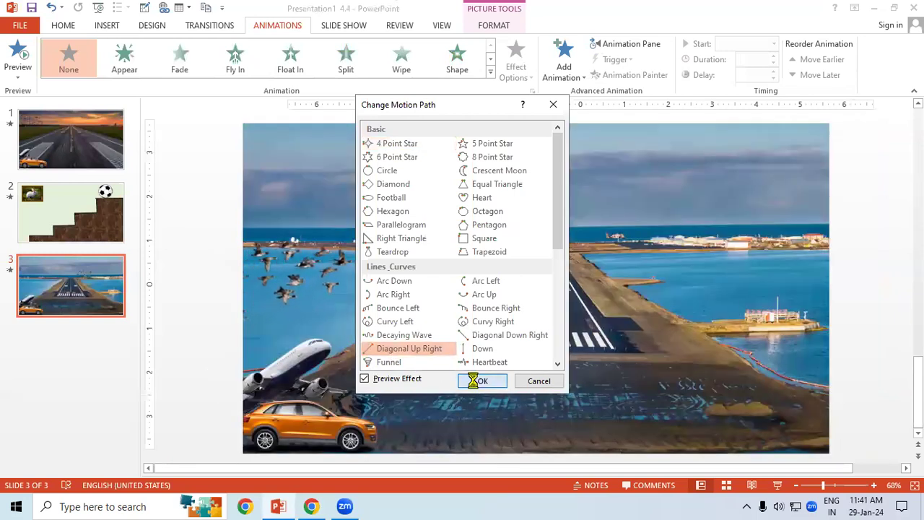
left_click(474, 381)
mouse_move(448, 217)
left_mouse_down()
mouse_move(835, 112)
mouse_move(846, 94)
left_mouse_up()
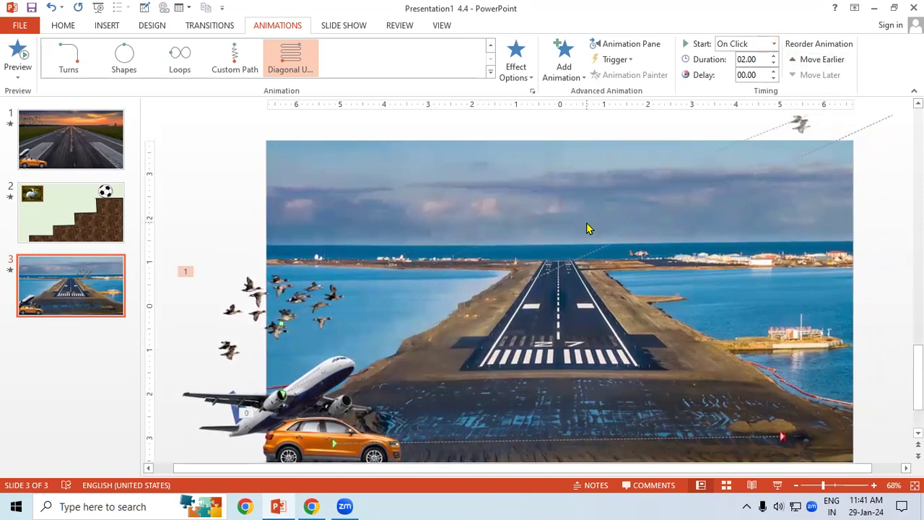
left_click(774, 43)
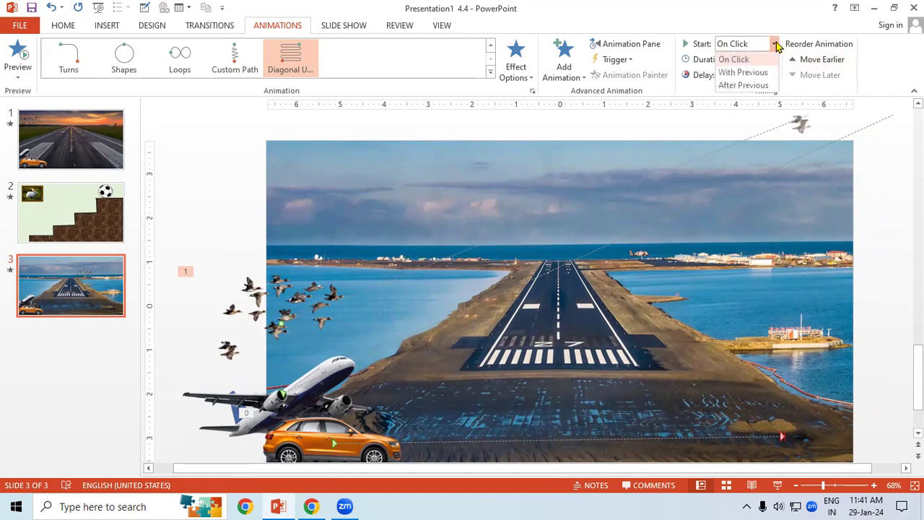
left_click(743, 72)
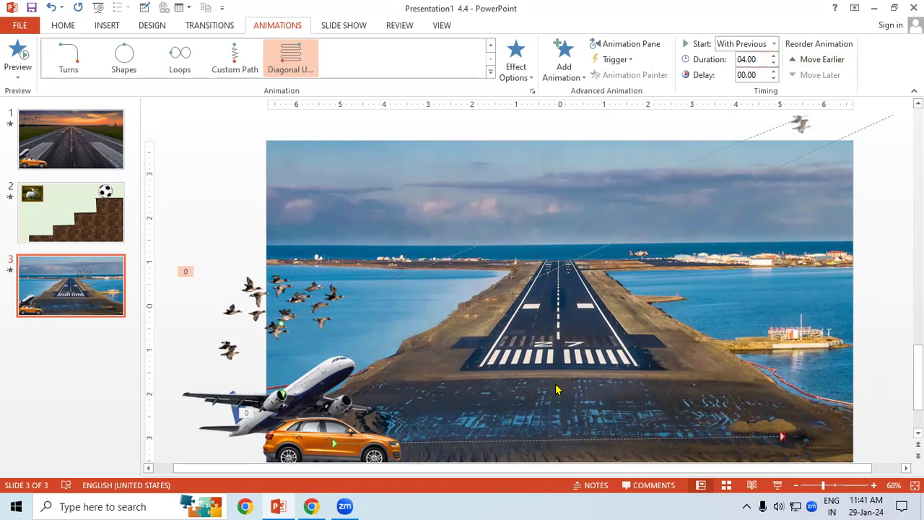
key("shift+F5")
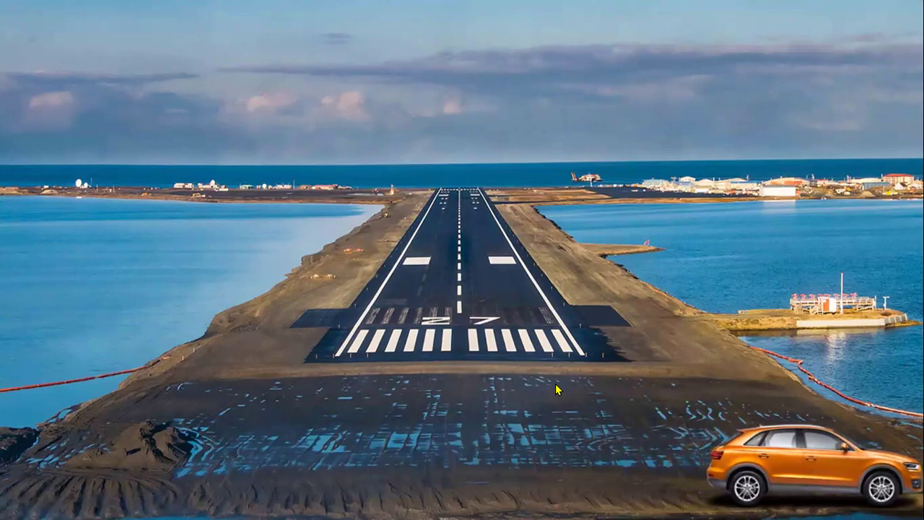
key("Escape")
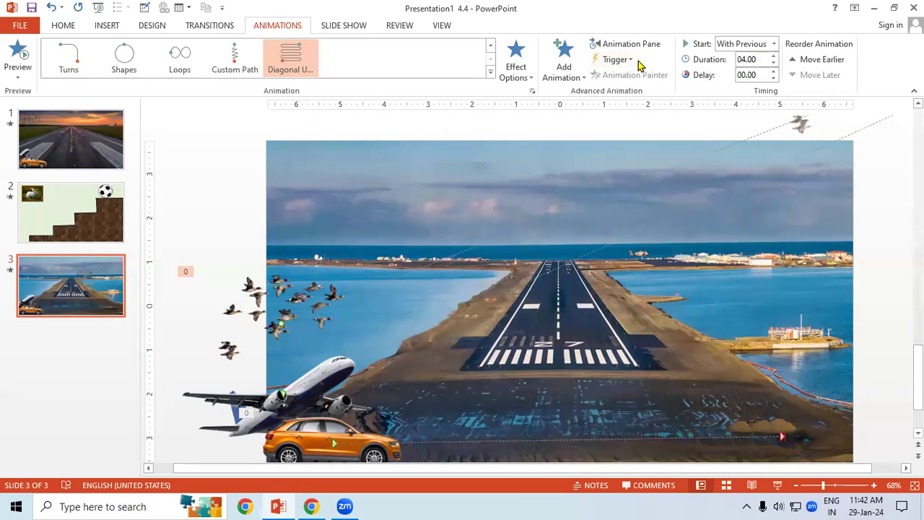
Step: Add a new blank slide 4 after the runway slide, then return to Chrome
right_click(36, 354)
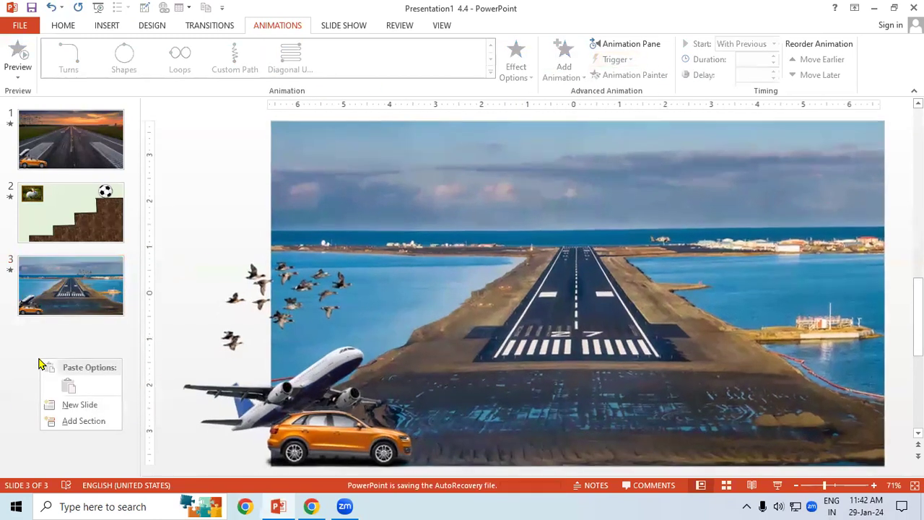
left_click(62, 388)
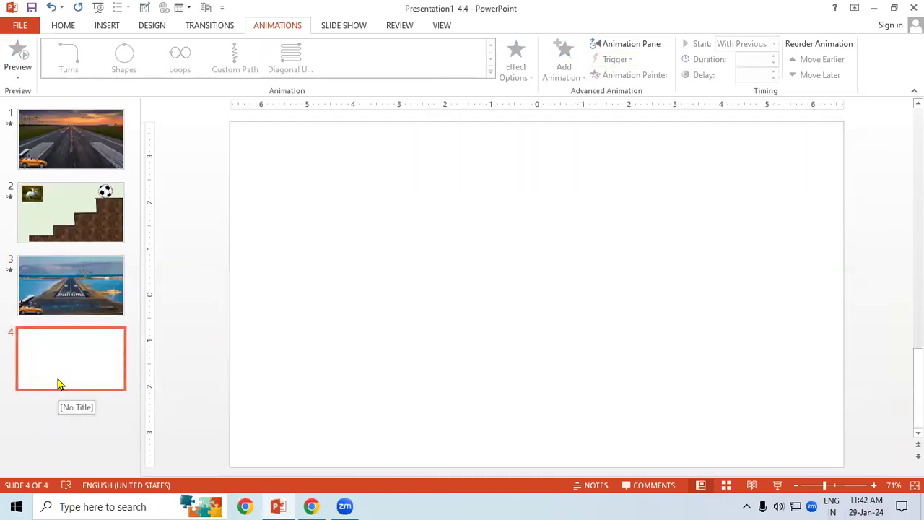
left_click(309, 506)
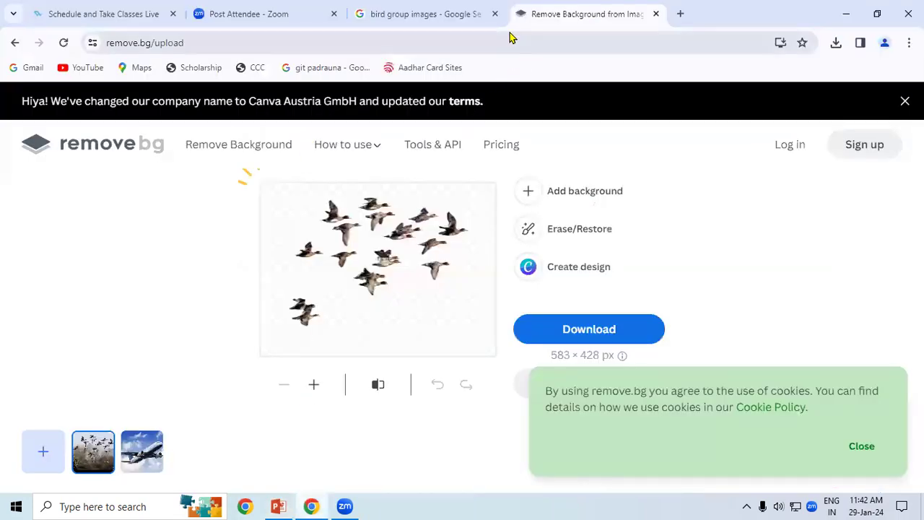
Step: Search Google Images for 'kids garden image'
left_click(434, 14)
left_click(263, 42)
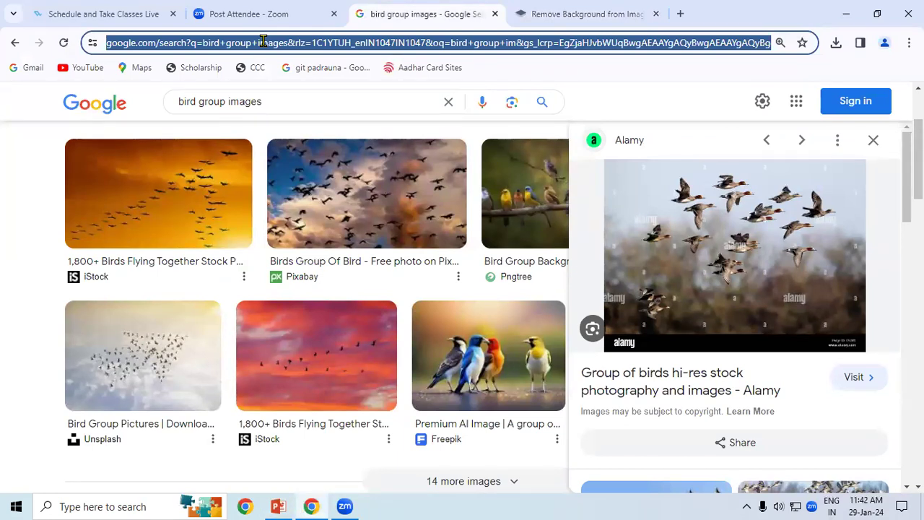
type("kids garden image")
key("Return")
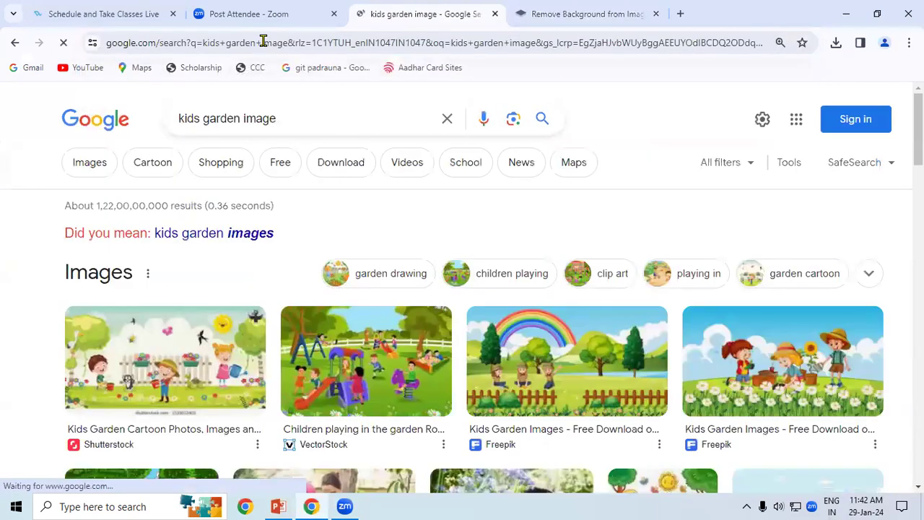
scroll(589, 319, "down", 3)
scroll(590, 320, "down", 1)
scroll(590, 319, "down", 1)
scroll(589, 319, "down", 1)
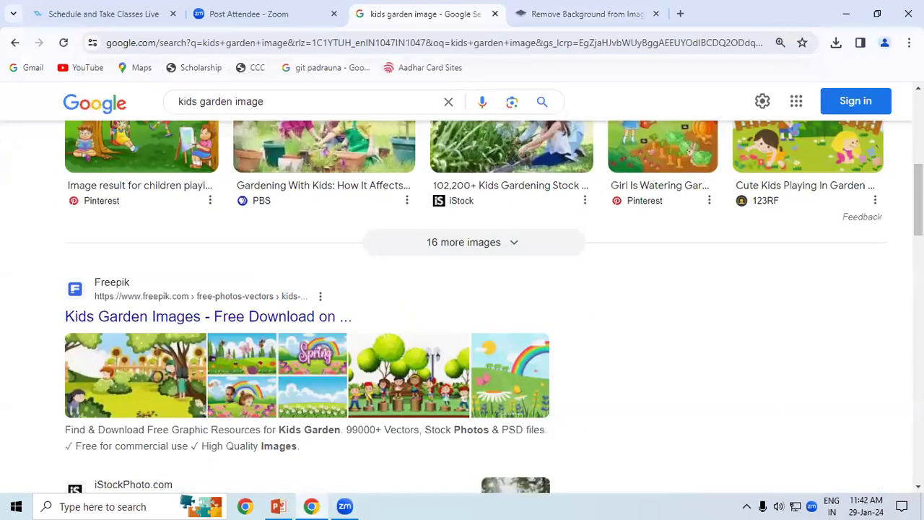
scroll(483, 207, "up", 2)
scroll(483, 206, "up", 4)
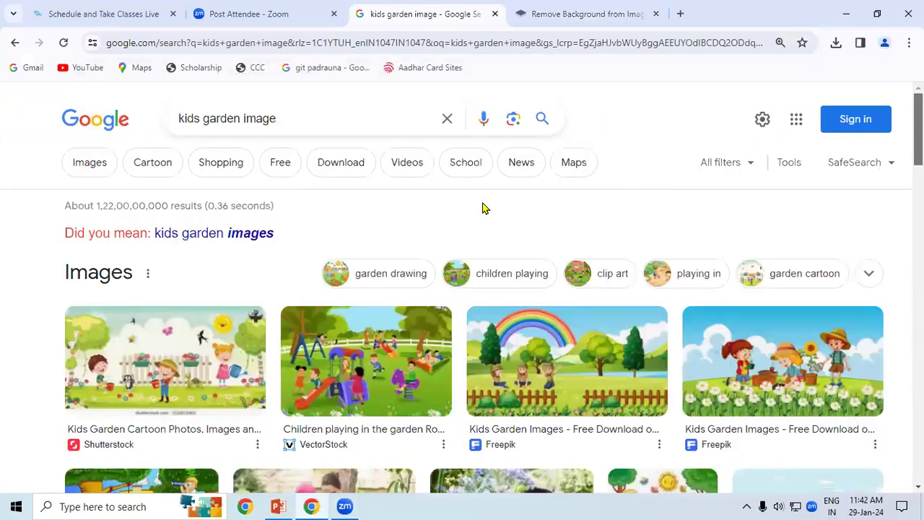
Step: Filter to garden drawings and preview the Pinterest easy flower garden drawing
left_click(398, 281)
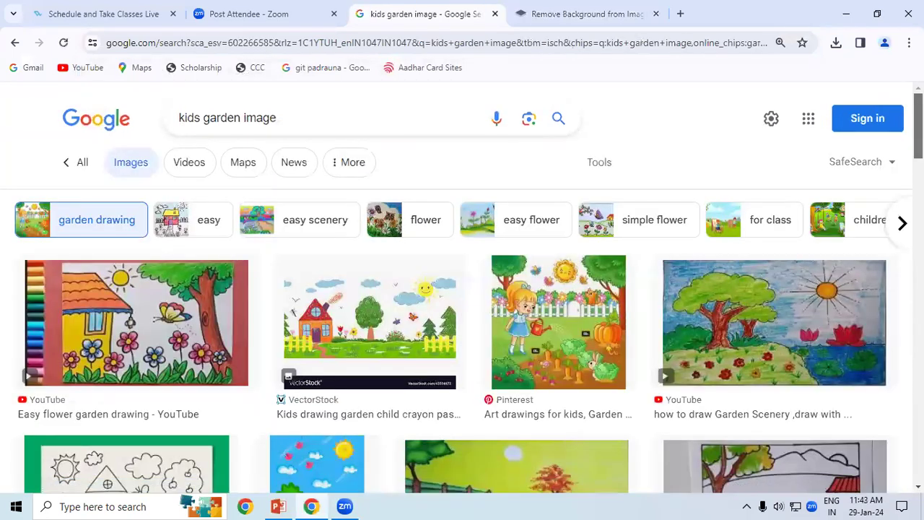
scroll(463, 304, "down", 3)
scroll(463, 303, "down", 1)
scroll(462, 304, "down", 1)
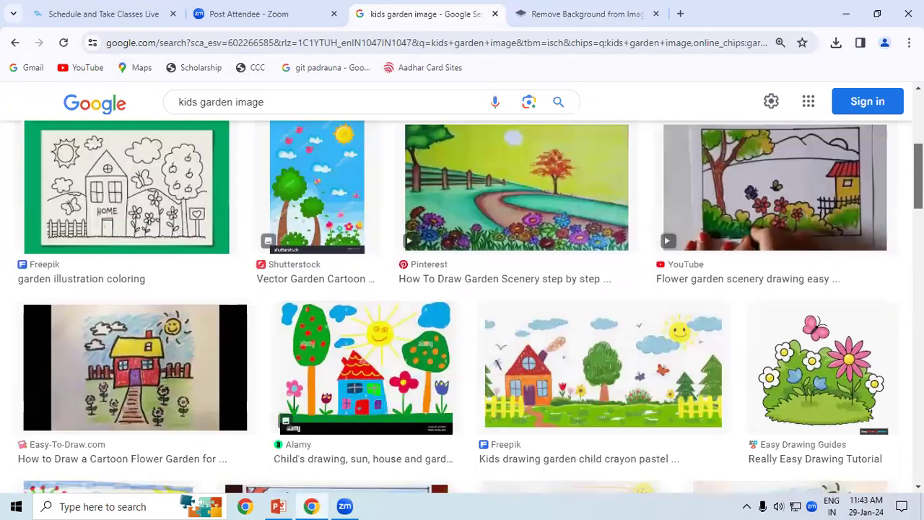
scroll(462, 303, "down", 2)
scroll(463, 303, "down", 1)
scroll(463, 303, "down", 3)
scroll(462, 303, "down", 1)
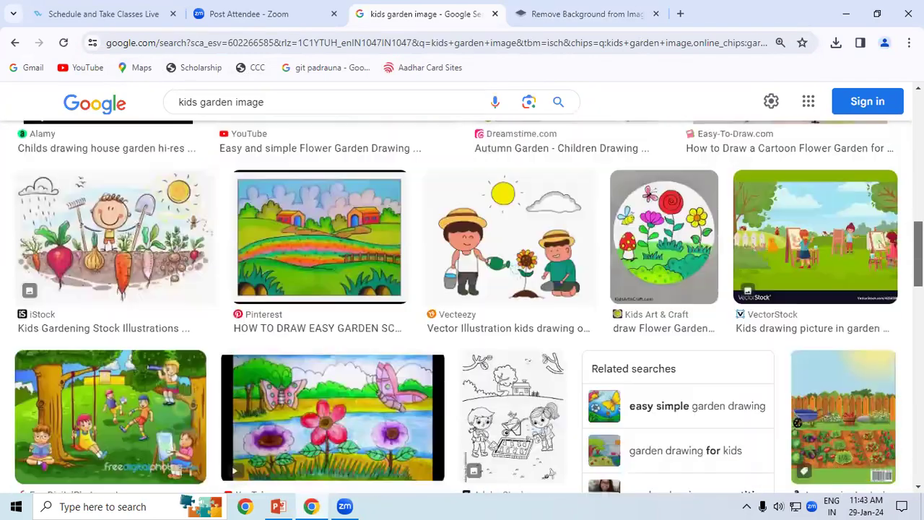
scroll(463, 303, "down", 2)
scroll(463, 304, "down", 1)
scroll(462, 303, "down", 2)
scroll(462, 304, "down", 2)
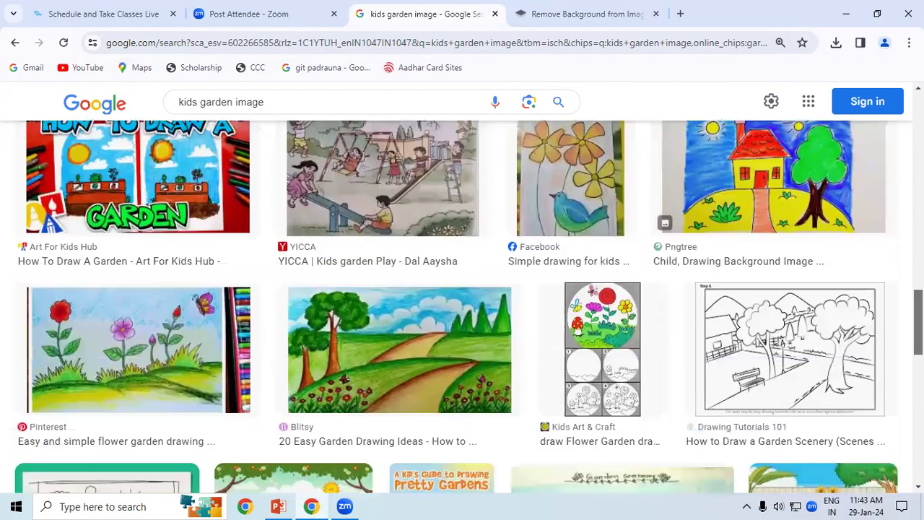
left_click(87, 331)
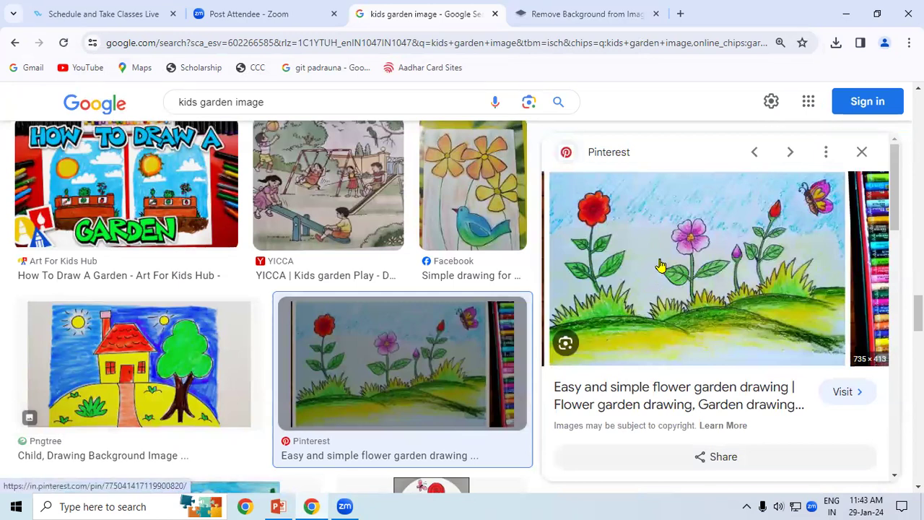
scroll(660, 266, "down", 2)
scroll(665, 267, "up", 2)
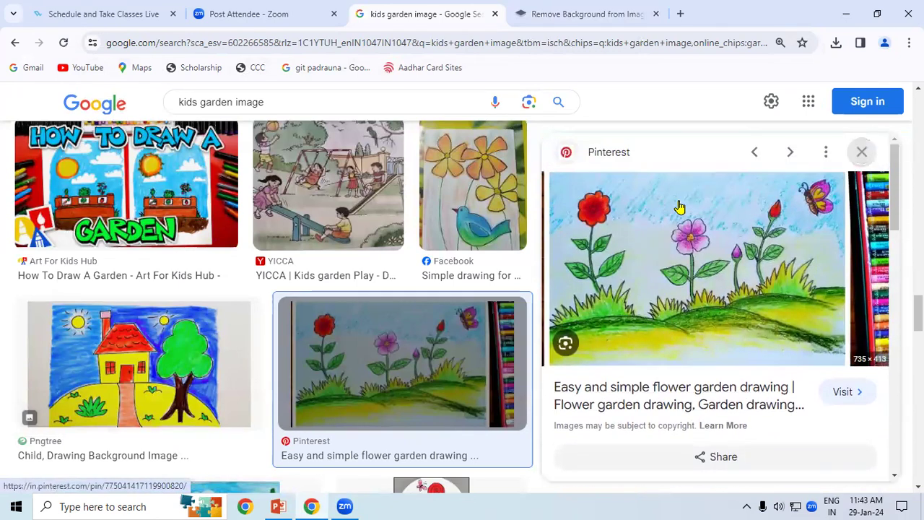
Step: Save the previewed Pinterest flower garden drawing to the Desktop as garden image.jpg
right_click(672, 240)
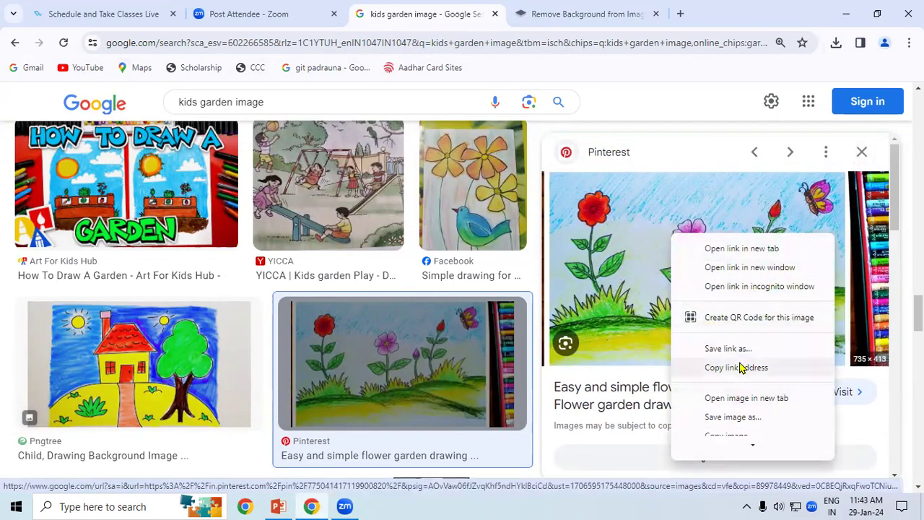
left_click(733, 418)
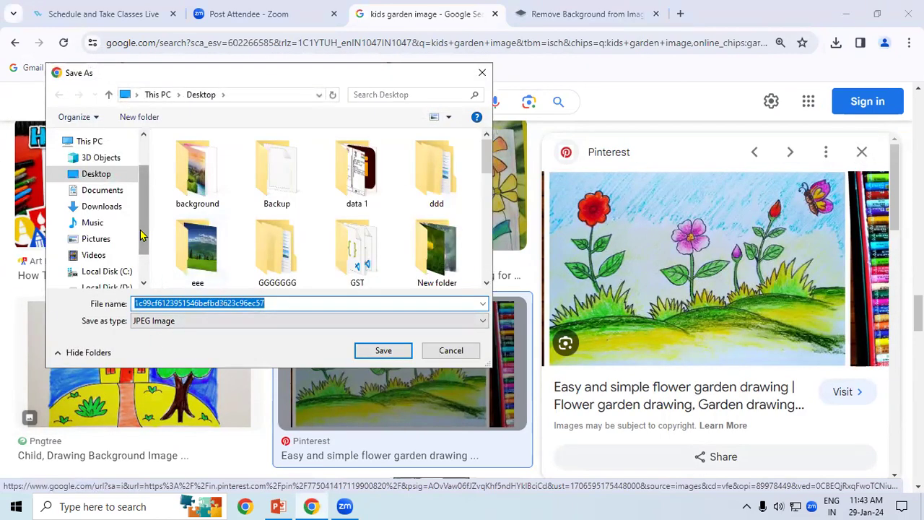
scroll(103, 216, "up", 1)
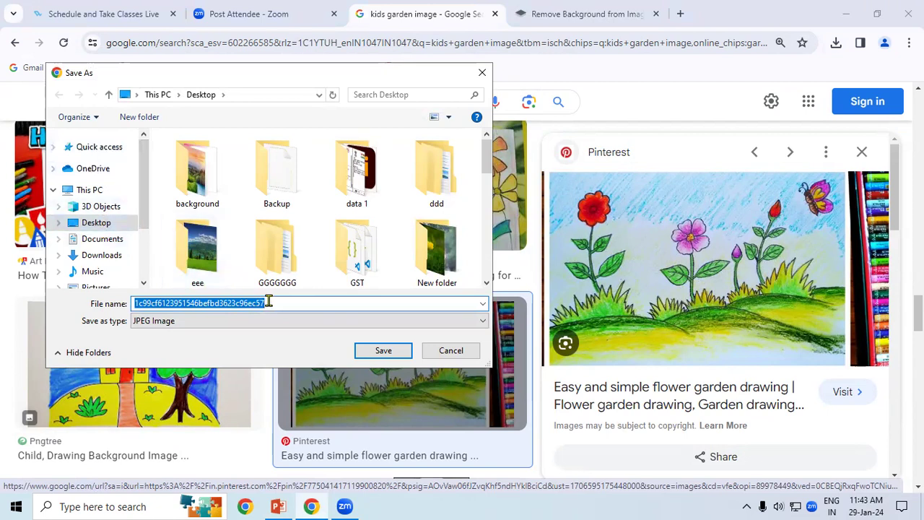
type("garden image")
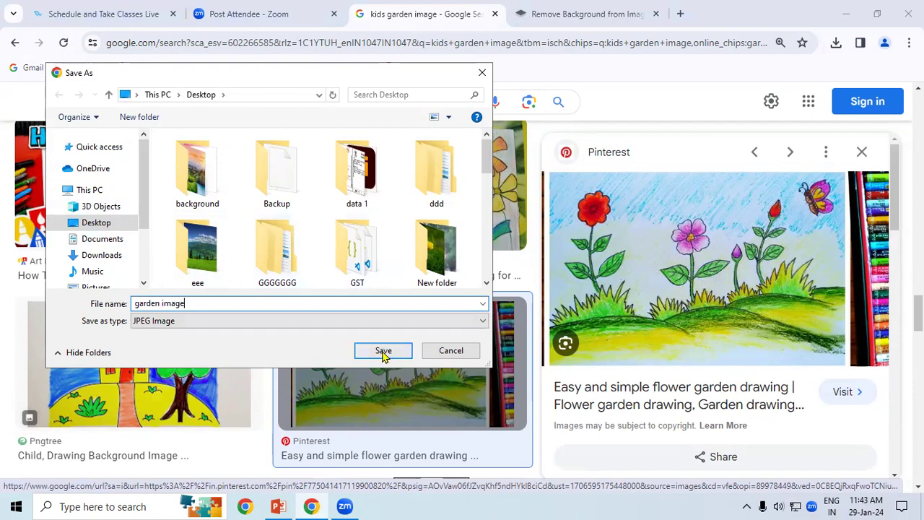
left_click(383, 352)
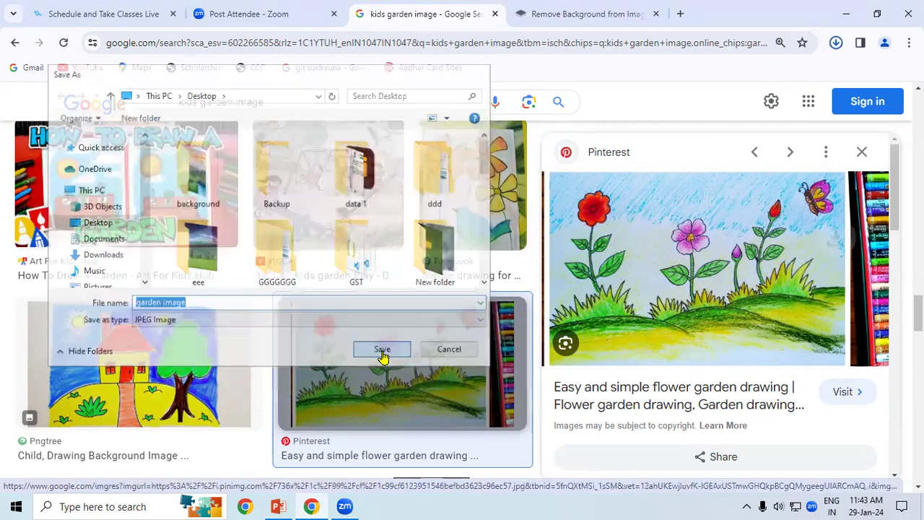
left_click(353, 41)
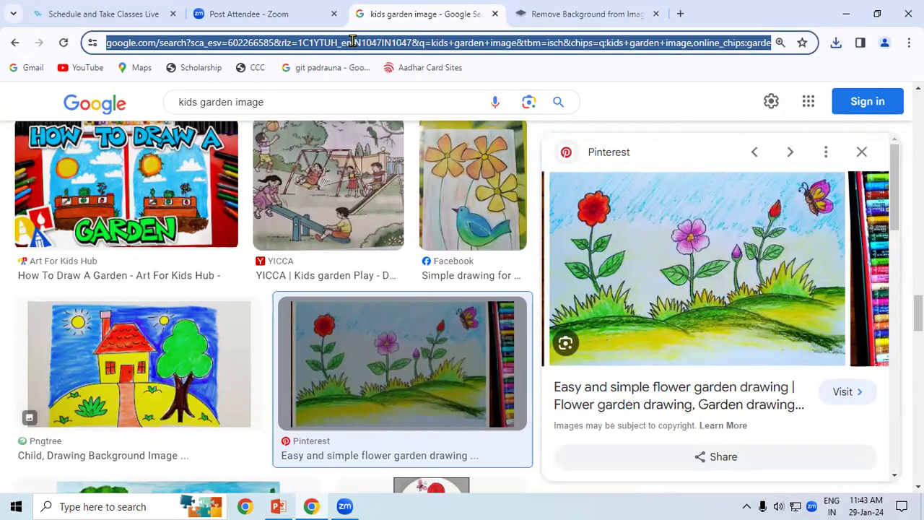
Step: Search Google Images for 'kids wallpaer'
type("kids")
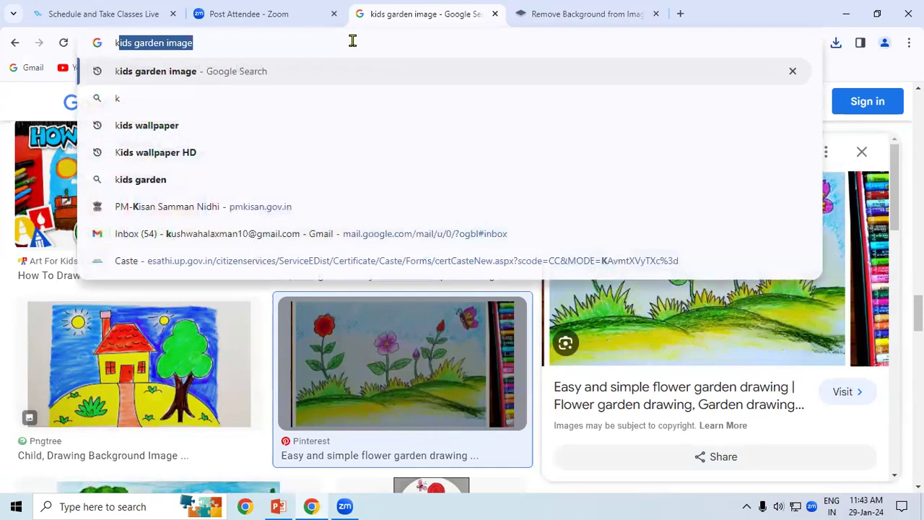
key("BackSpace")
key("BackSpace")
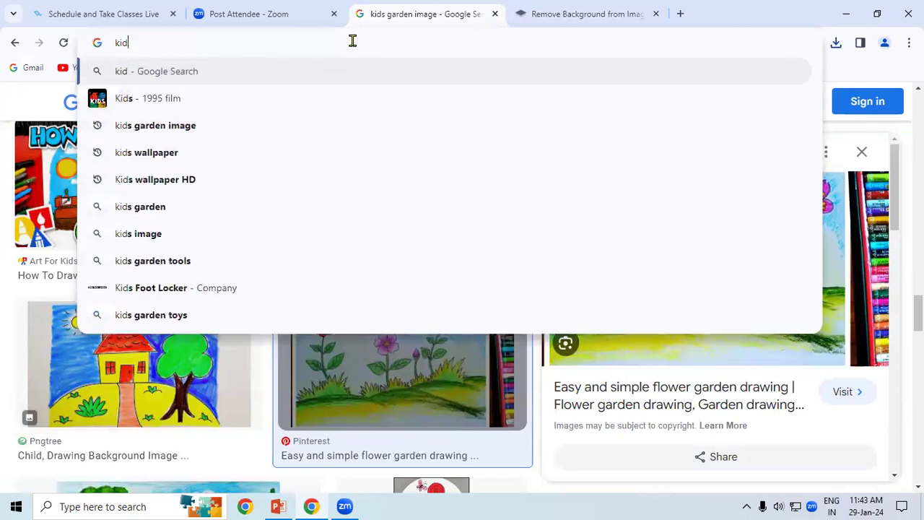
key("BackSpace")
key("BackSpace")
key("BackSpace")
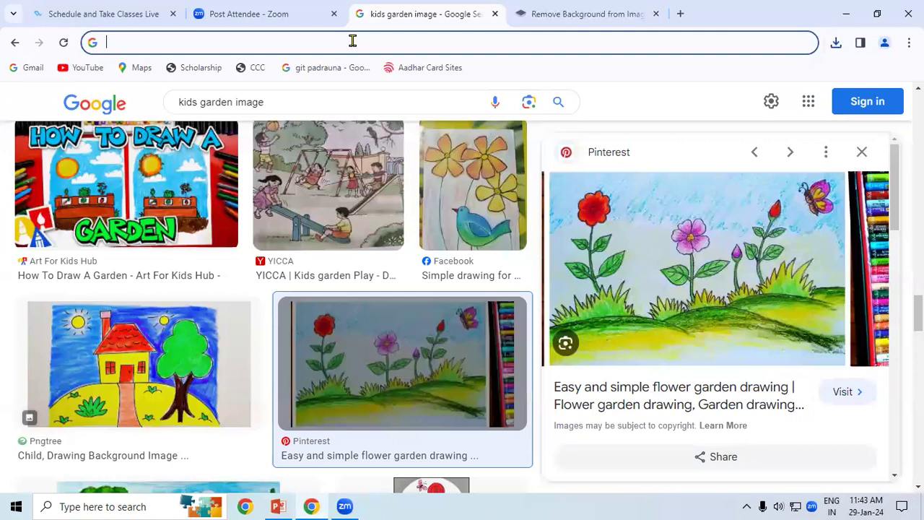
type("kids")
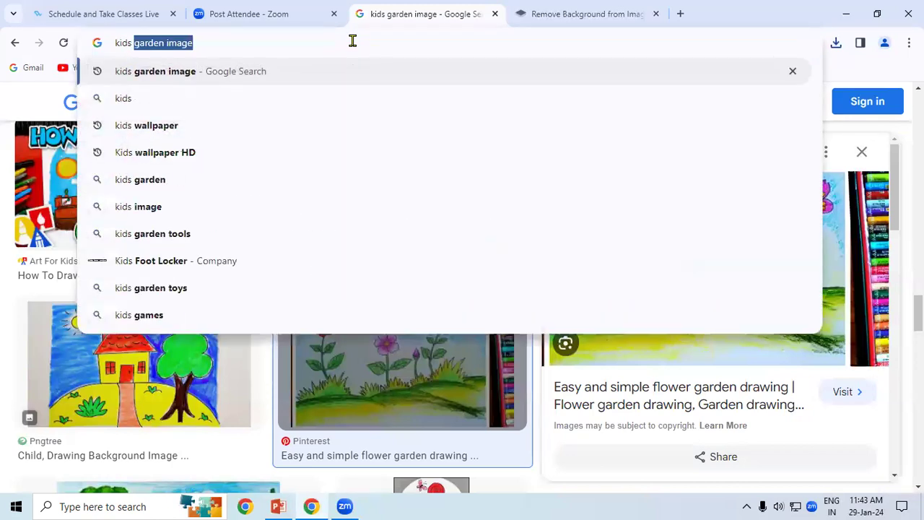
type(" wallpaer")
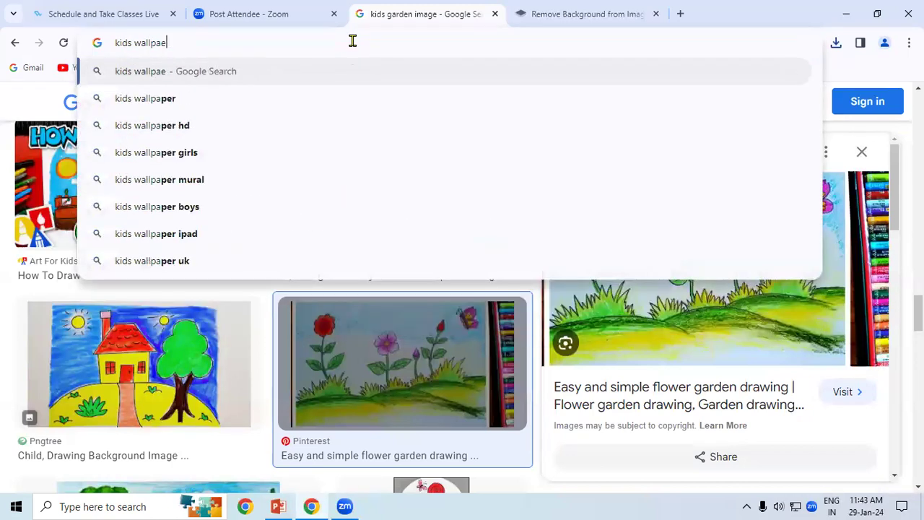
key("Return")
Step: Narrow the kids wallpaper results to HD images
scroll(549, 309, "down", 1)
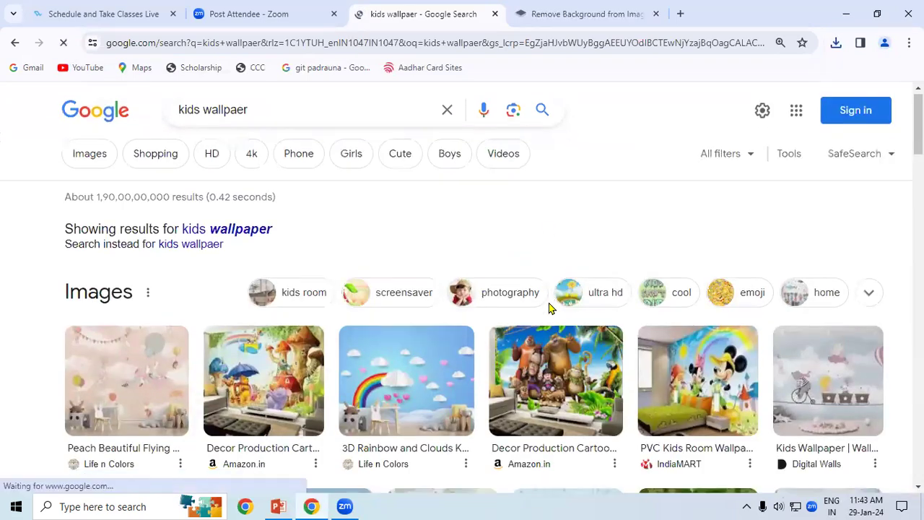
scroll(549, 312, "down", 2)
scroll(551, 330, "down", 1)
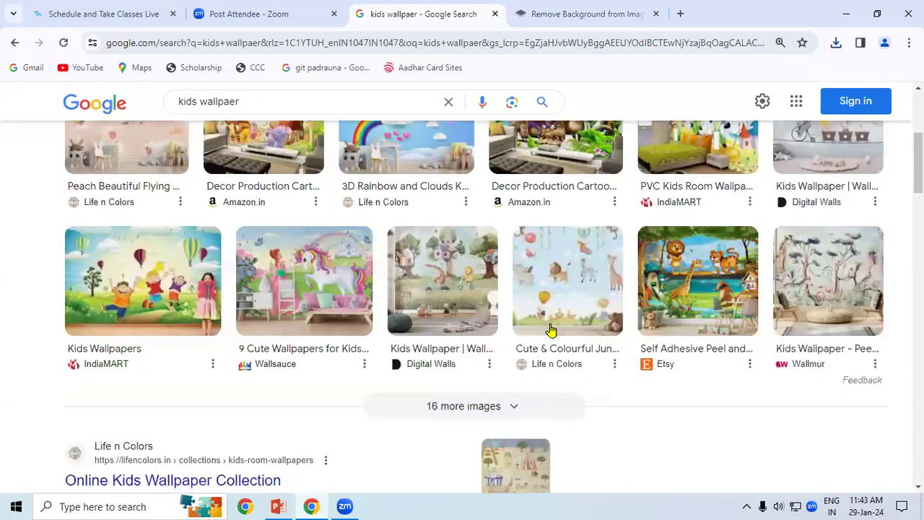
scroll(635, 307, "down", 1)
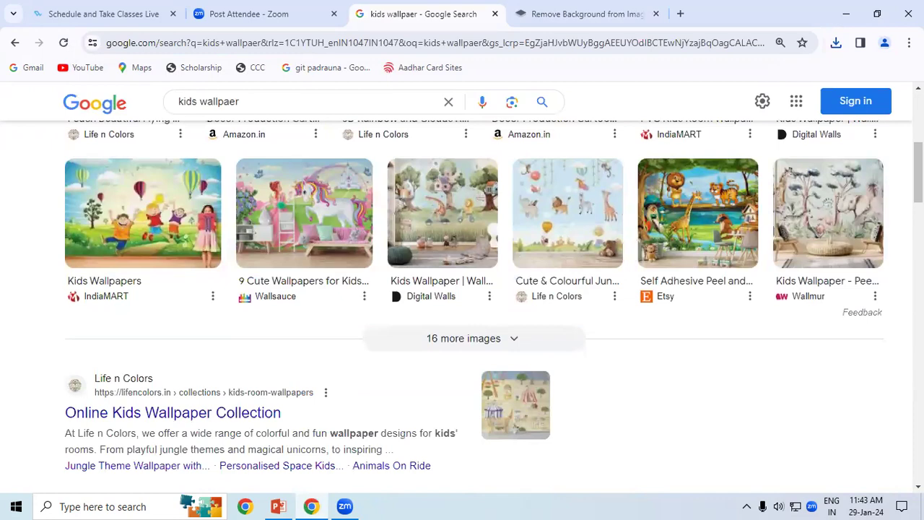
scroll(367, 166, "up", 1)
scroll(367, 165, "up", 4)
left_click(207, 166)
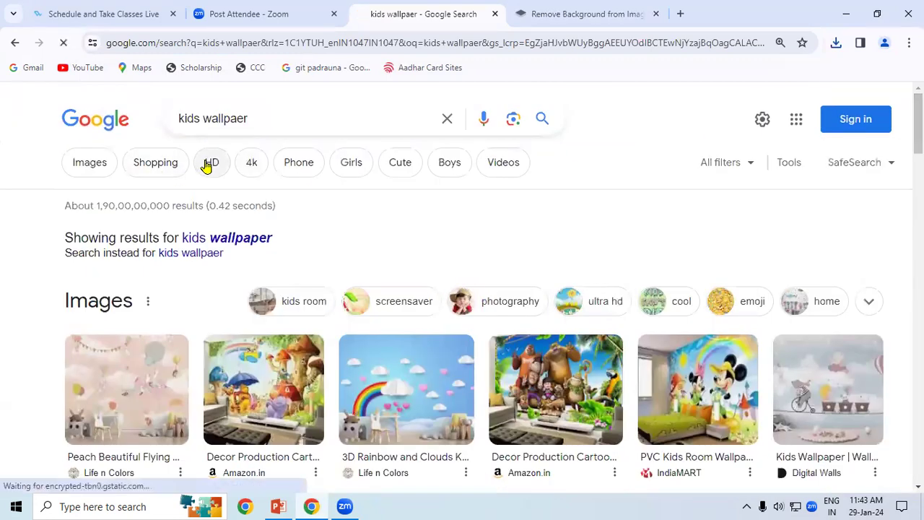
Step: Open the larger preview of the Desktop Kids Wallpapers girl-reading image
scroll(516, 330, "down", 1)
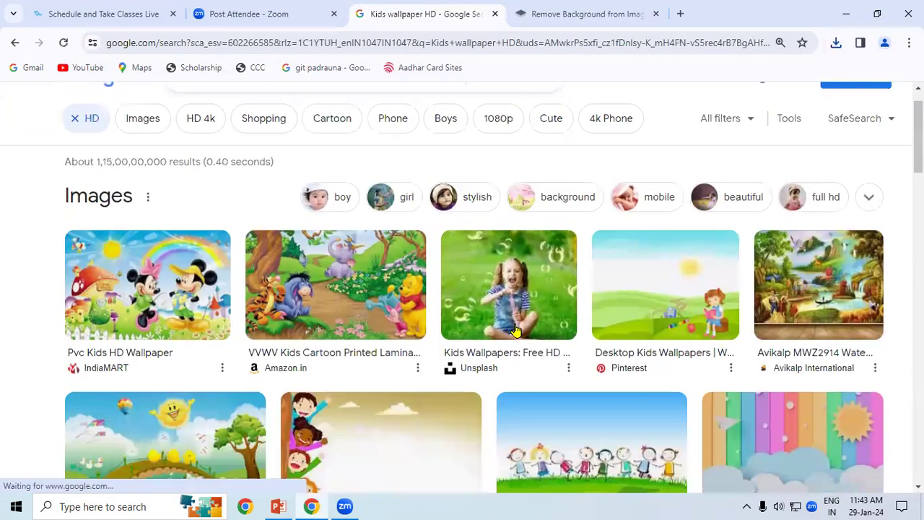
scroll(516, 330, "down", 1)
scroll(515, 330, "down", 1)
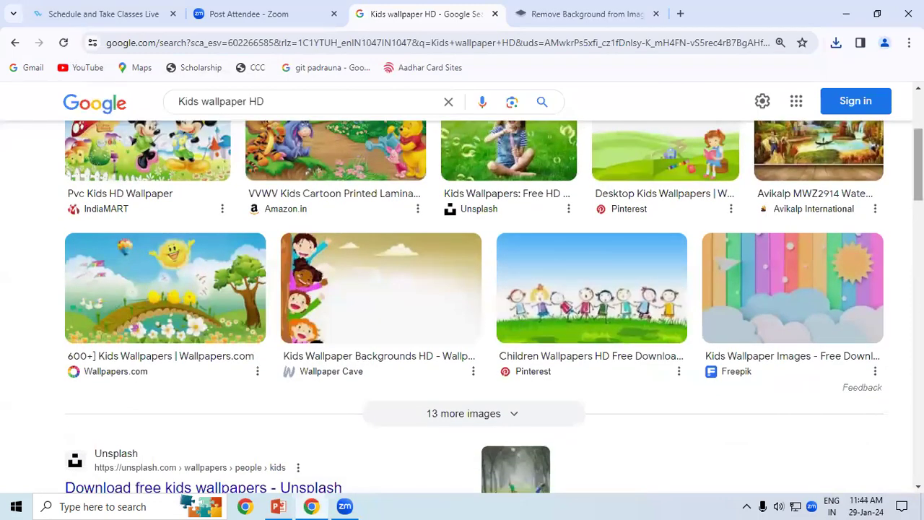
scroll(529, 319, "up", 2)
scroll(529, 318, "down", 1)
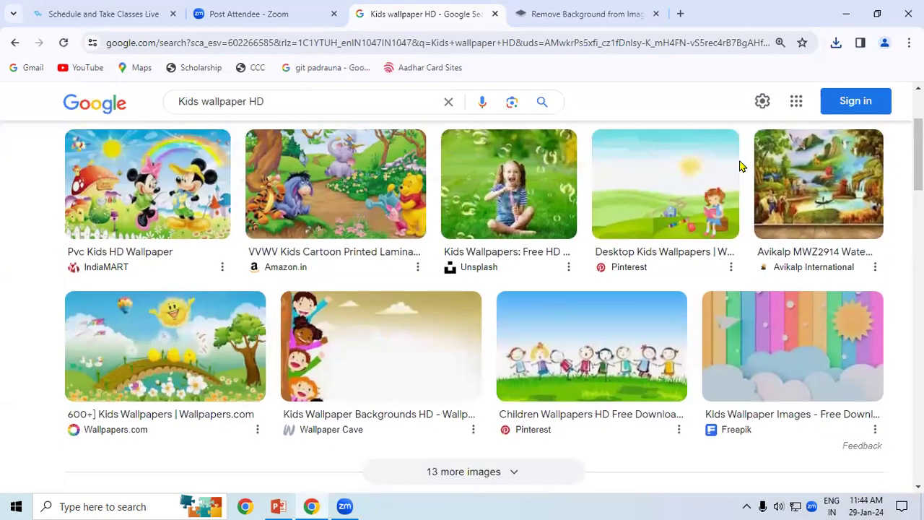
left_click(667, 190)
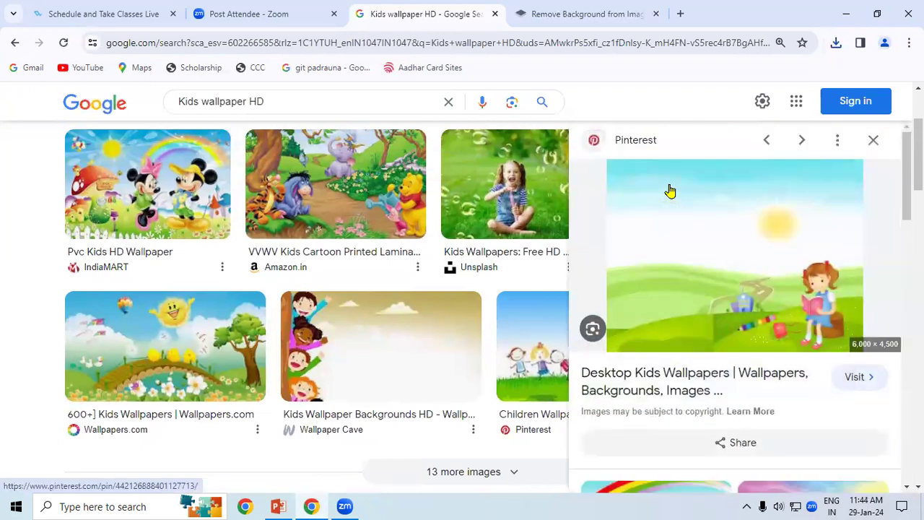
Step: Save the girl-reading meadow wallpaper to the Desktop as 'garden 2'
right_click(669, 189)
left_click(732, 375)
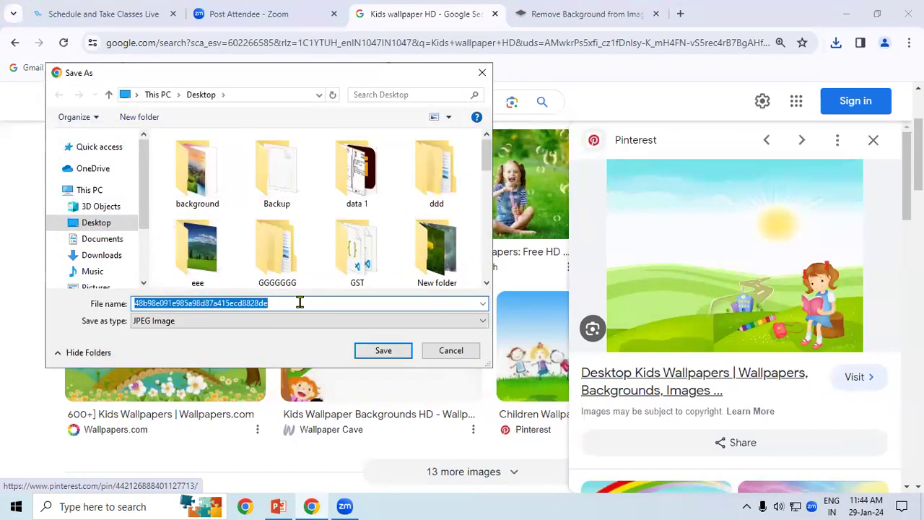
type("garden ")
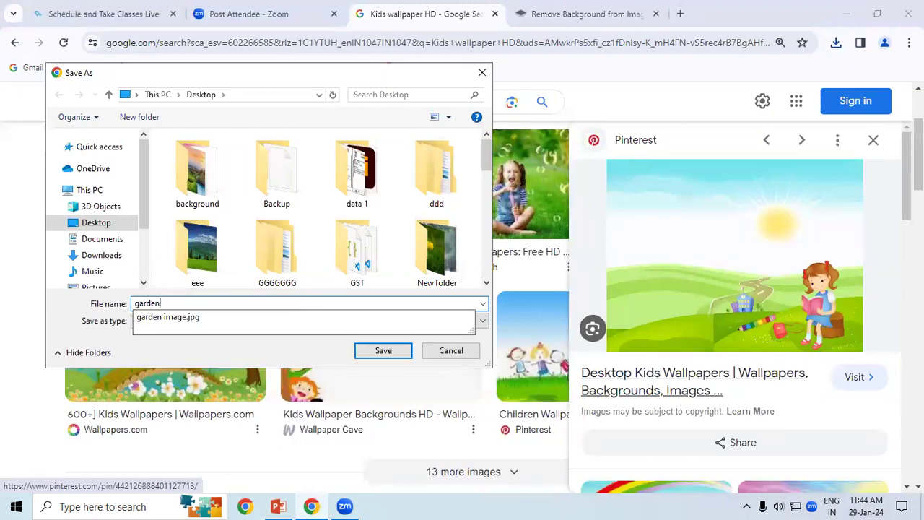
type("2")
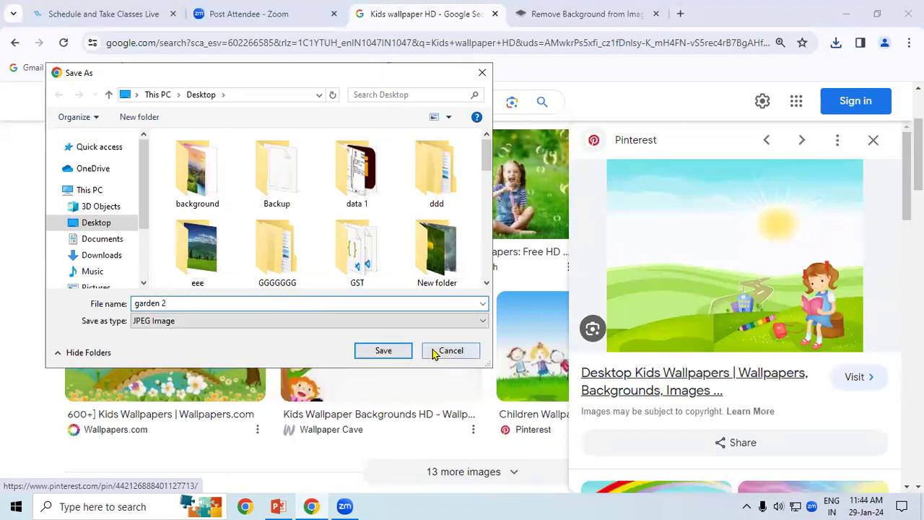
left_click(394, 352)
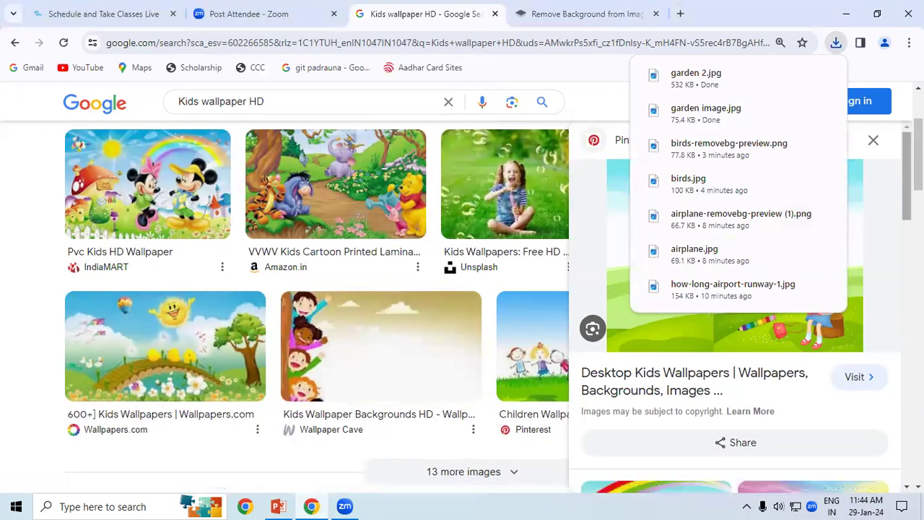
Step: Save the Pxfuel signpost wallpaper to the Desktop as garden.jpg
scroll(873, 140, "down", 3)
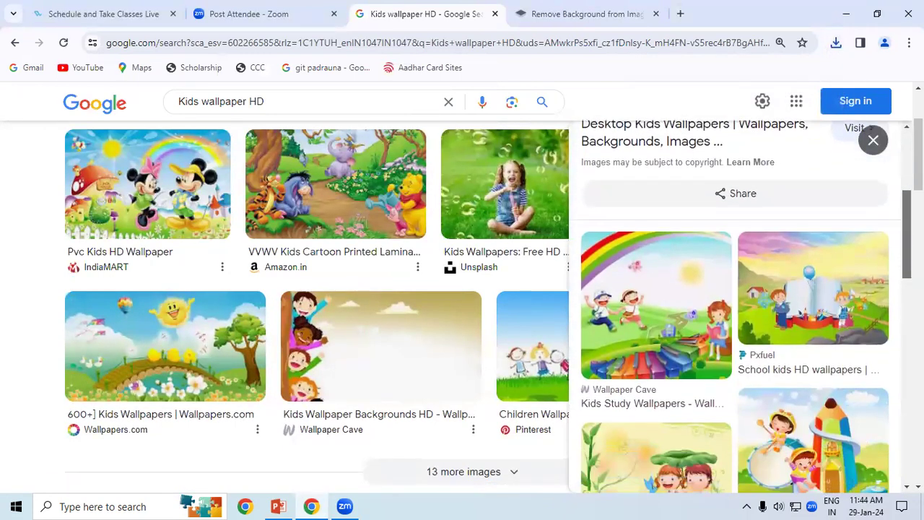
scroll(735, 307, "down", 1)
scroll(735, 306, "down", 1)
scroll(735, 307, "down", 1)
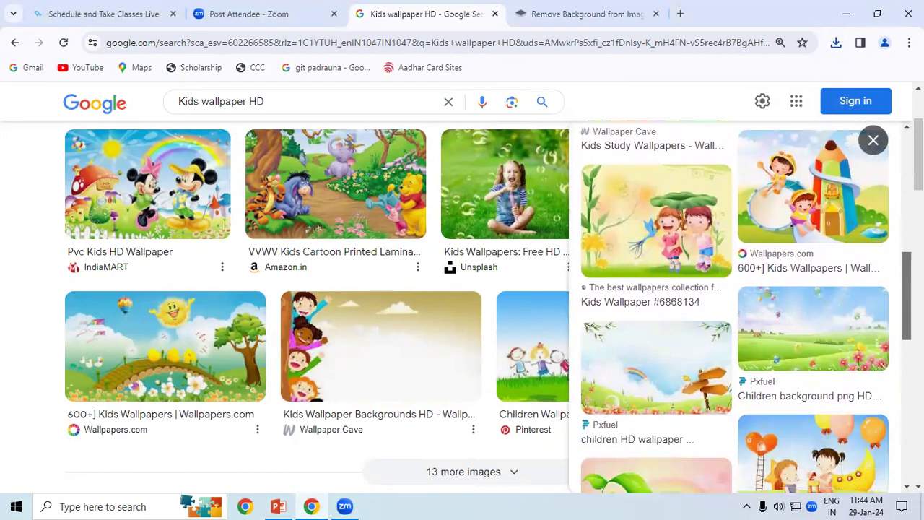
left_click(666, 373)
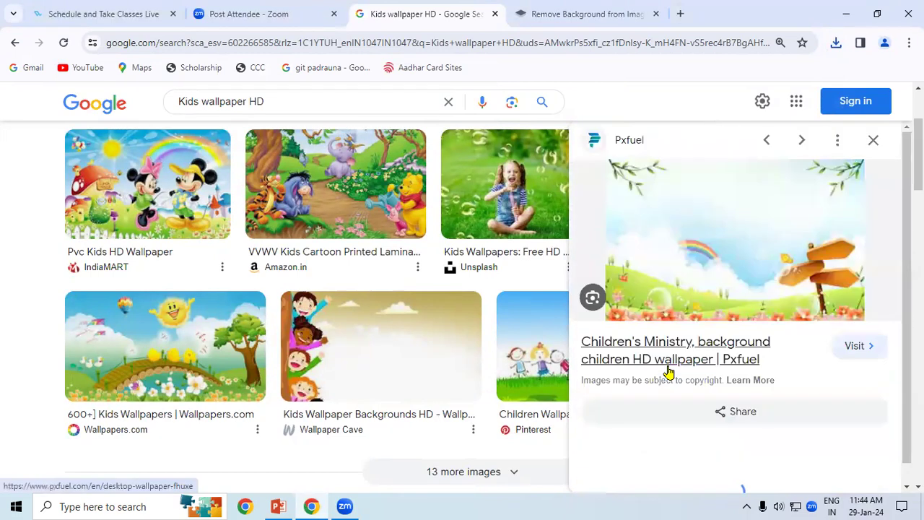
right_click(697, 231)
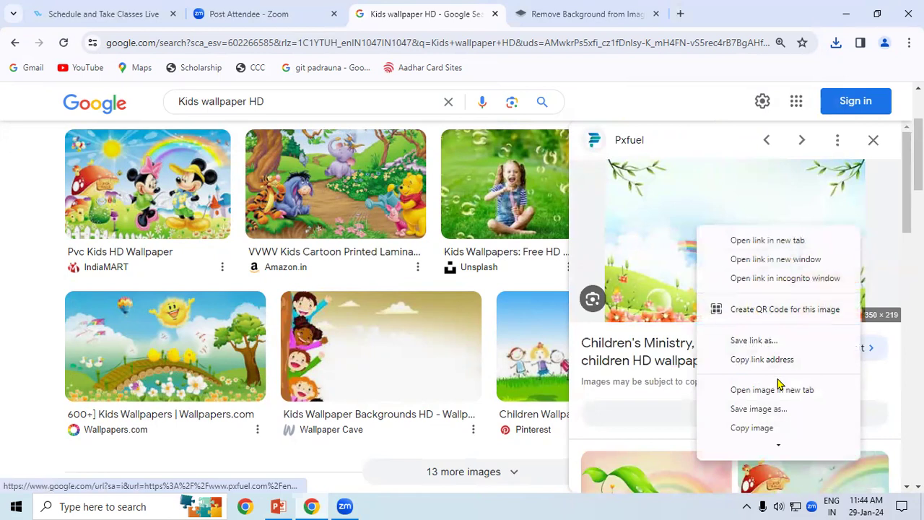
scroll(770, 390, "down", 1)
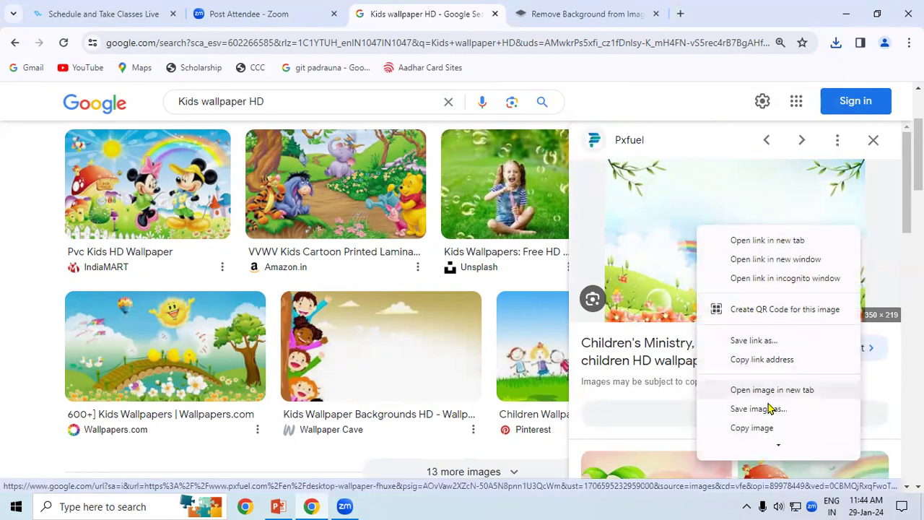
left_click(769, 409)
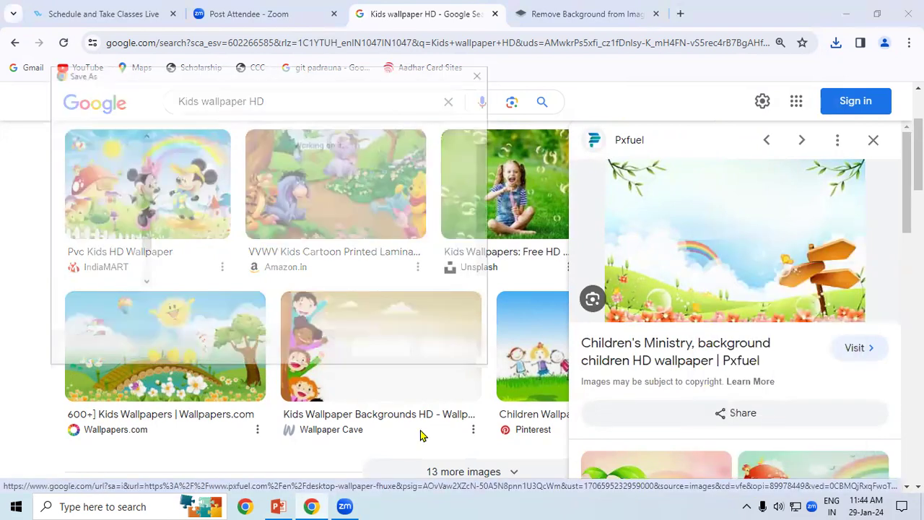
type("garden")
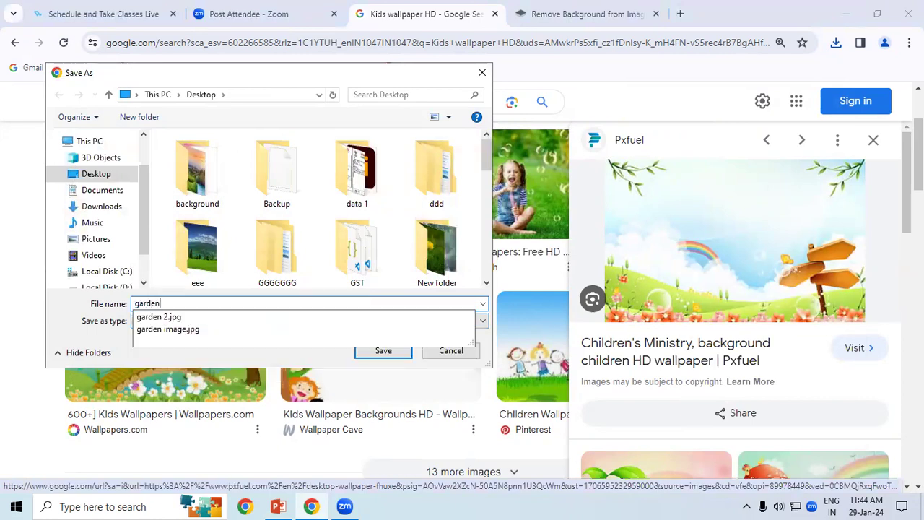
left_click(395, 362)
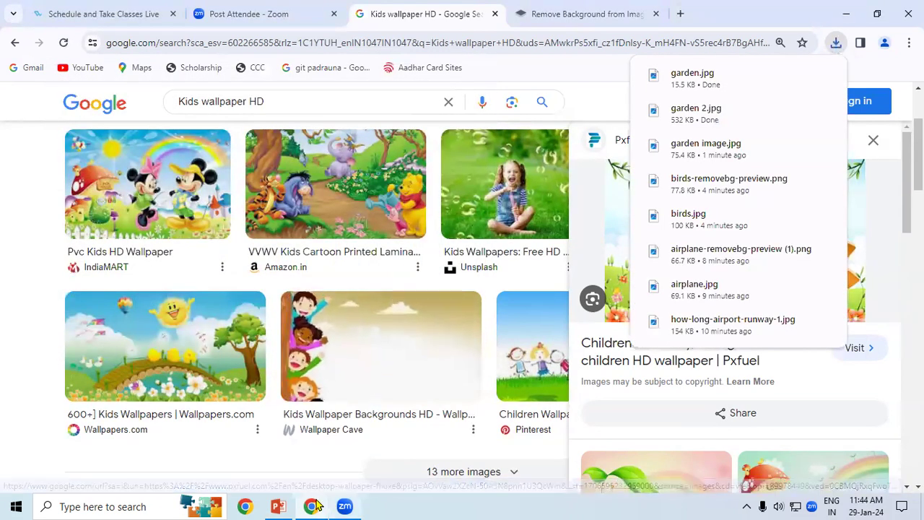
Step: Return to PowerPoint and open the Format Background settings for slide 4
mouse_move(280, 506)
left_click(318, 432)
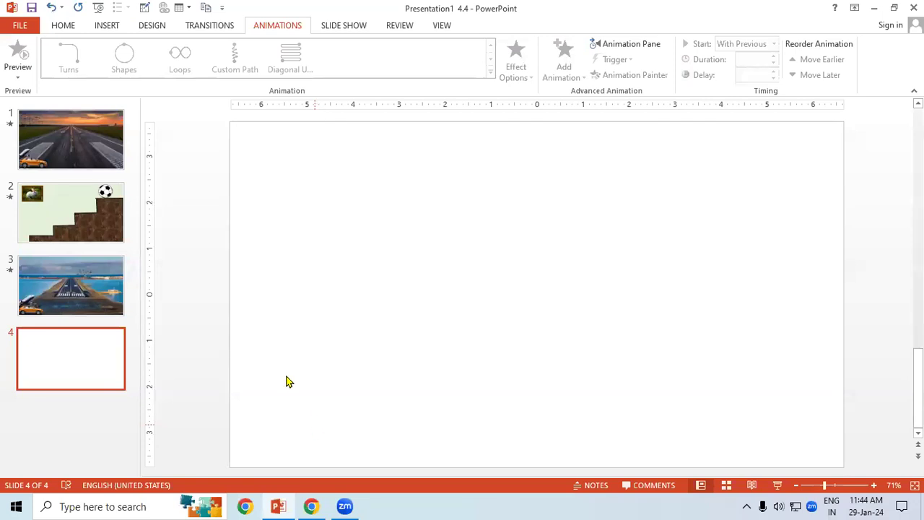
left_click(155, 28)
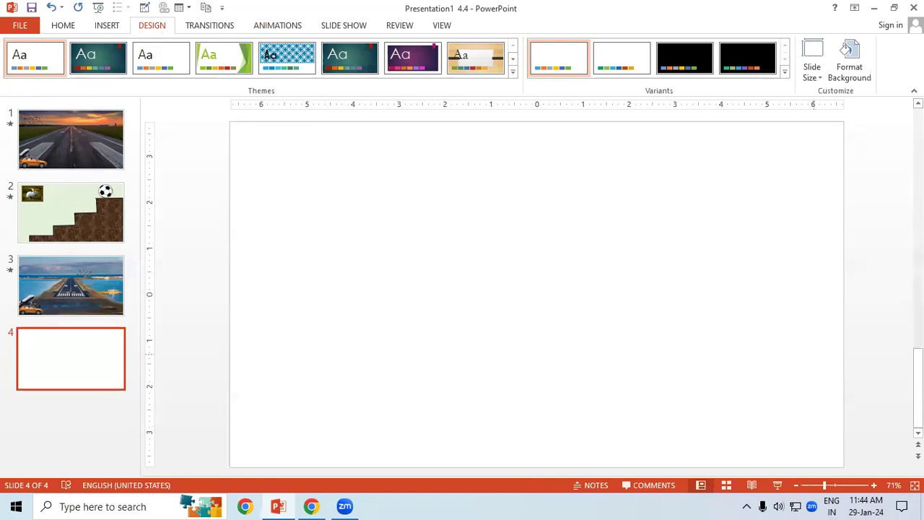
left_click(861, 75)
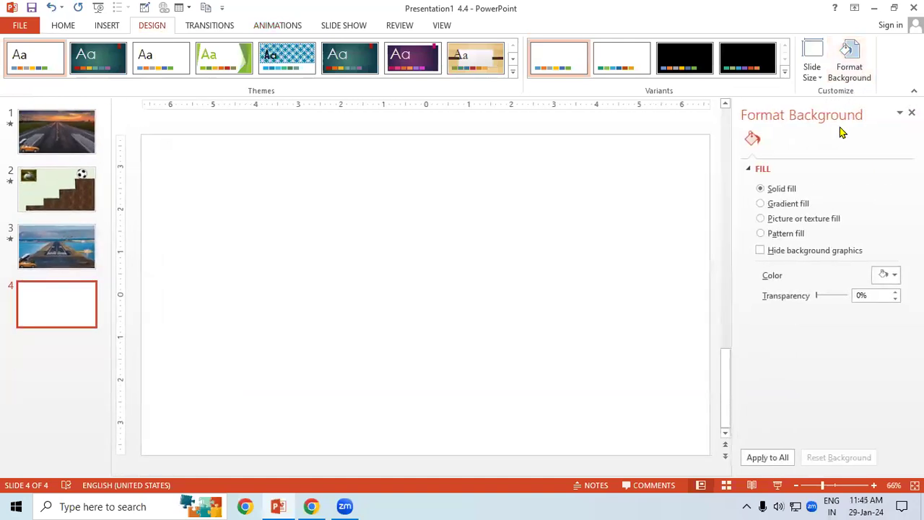
Step: Fill the slide 4 background with the Desktop picture 'garden 2' and close the pane
left_click(813, 223)
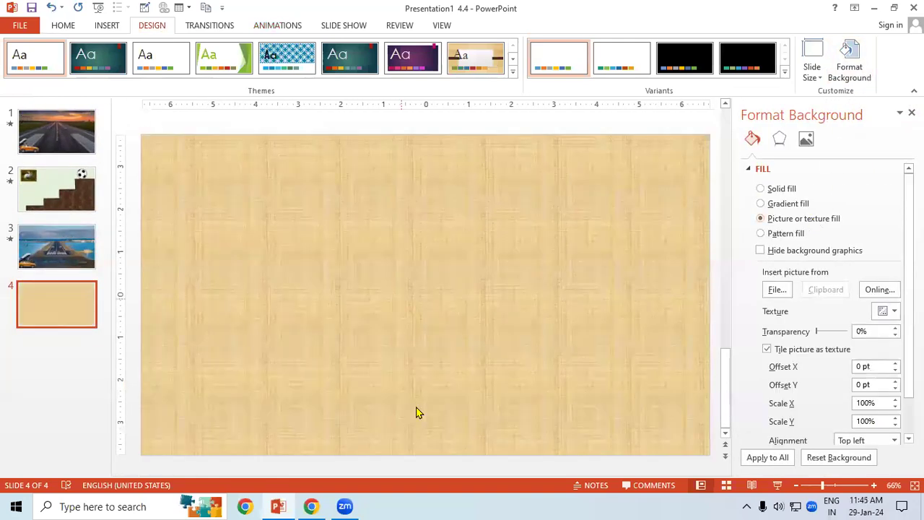
left_click(777, 296)
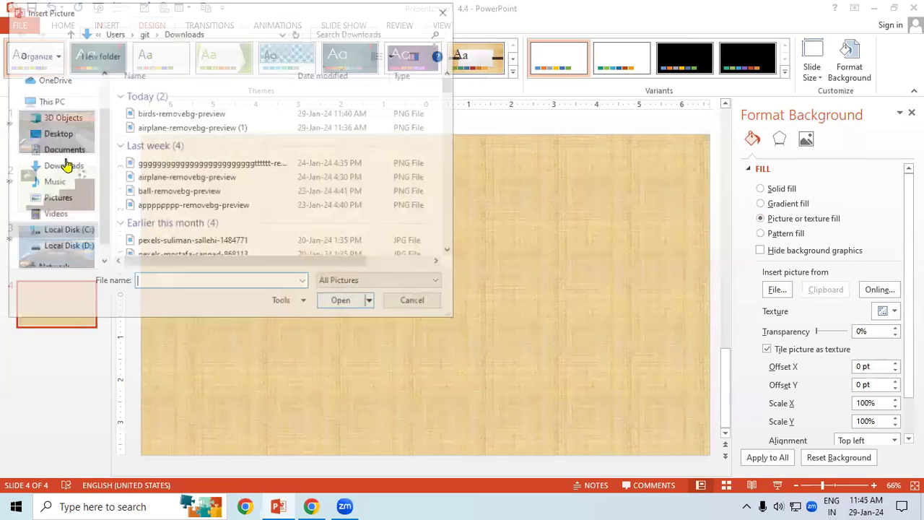
scroll(102, 206, "up", 2)
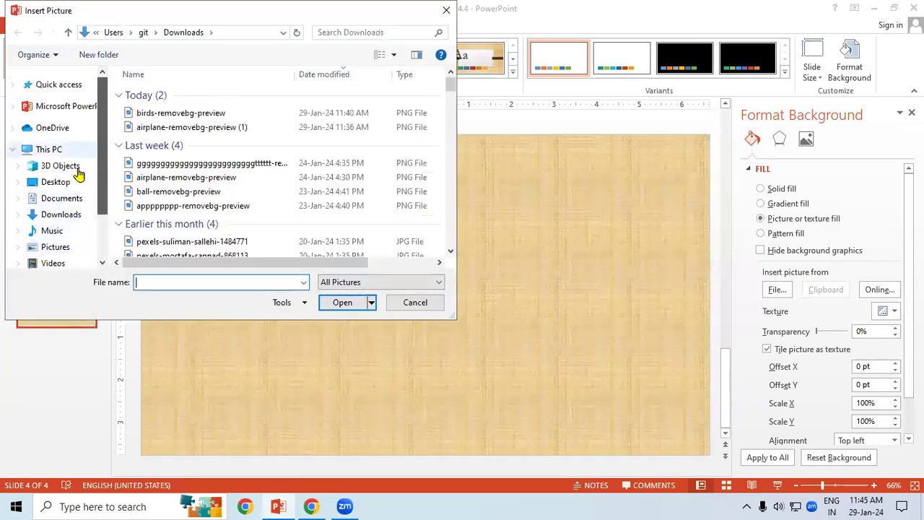
left_click(98, 182)
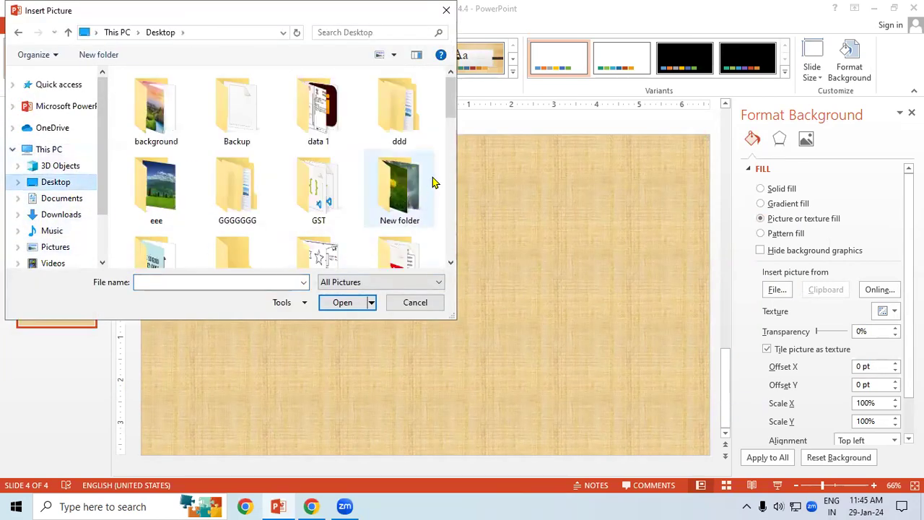
left_click_drag(453, 98, 463, 206)
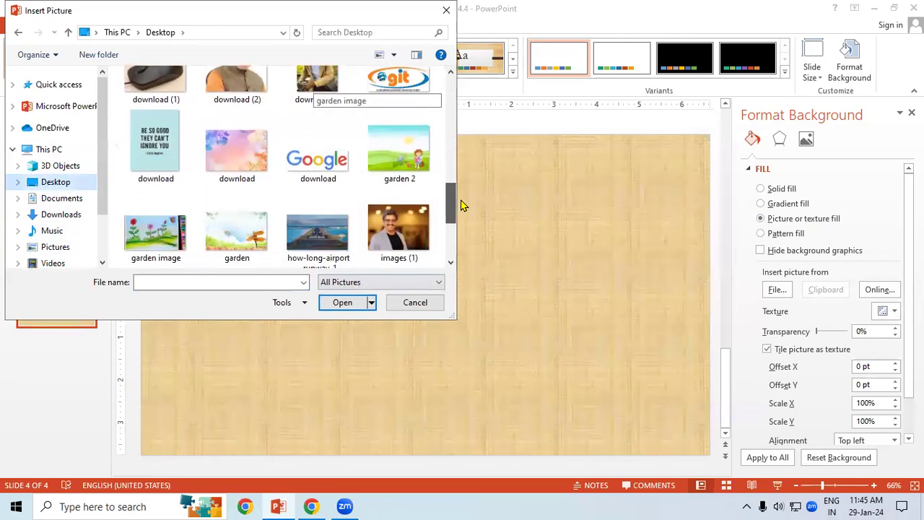
left_click_drag(463, 206, 462, 211)
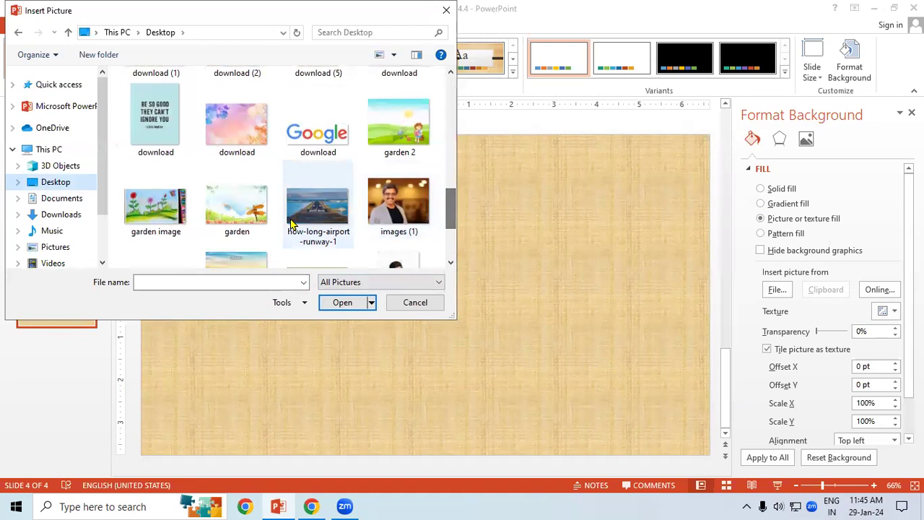
left_click(415, 125)
left_click(352, 304)
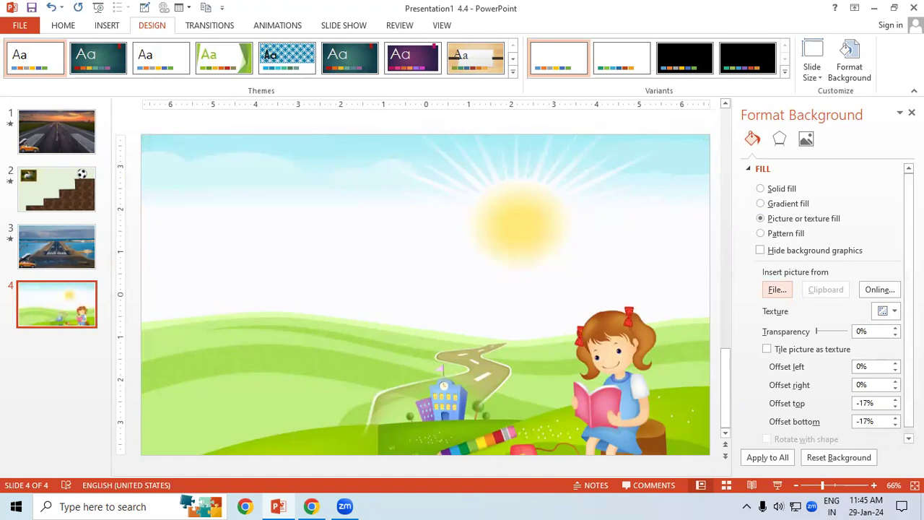
left_click(911, 113)
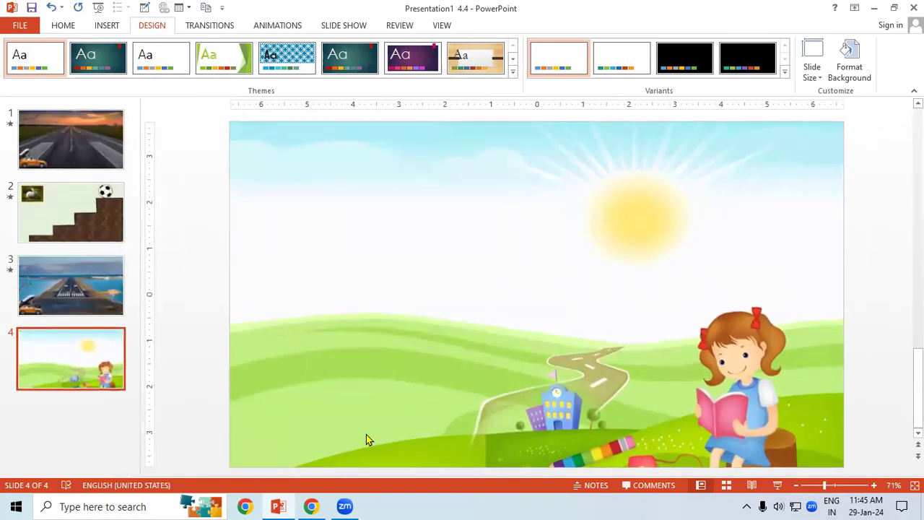
Step: Search Google for 'apple images' in Chrome
left_click(312, 506)
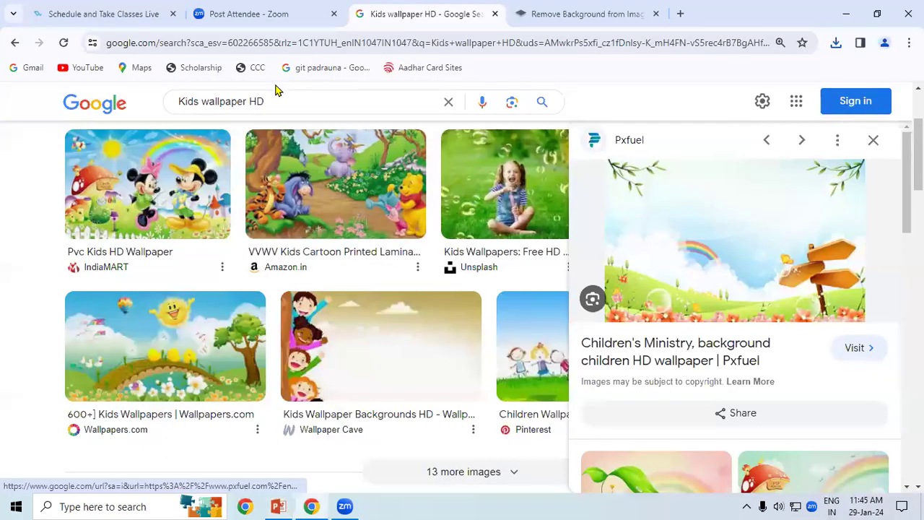
left_click(282, 45)
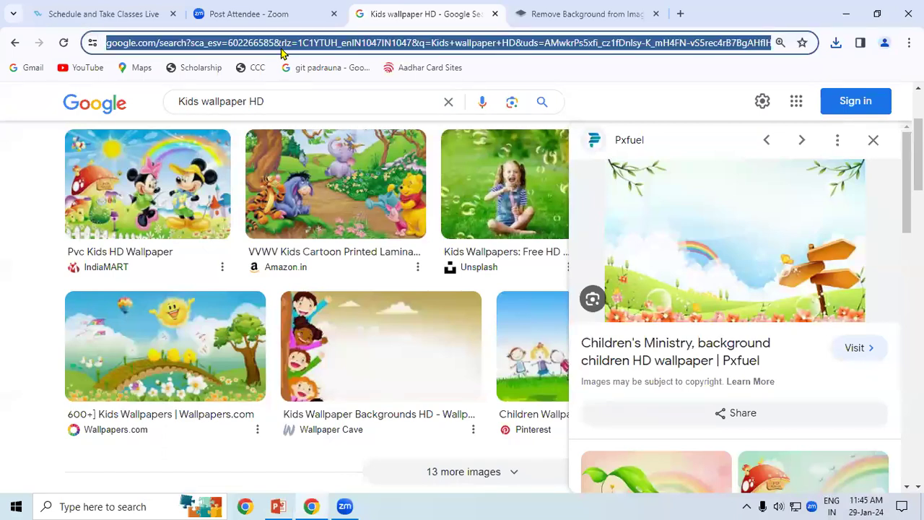
type("apple imag")
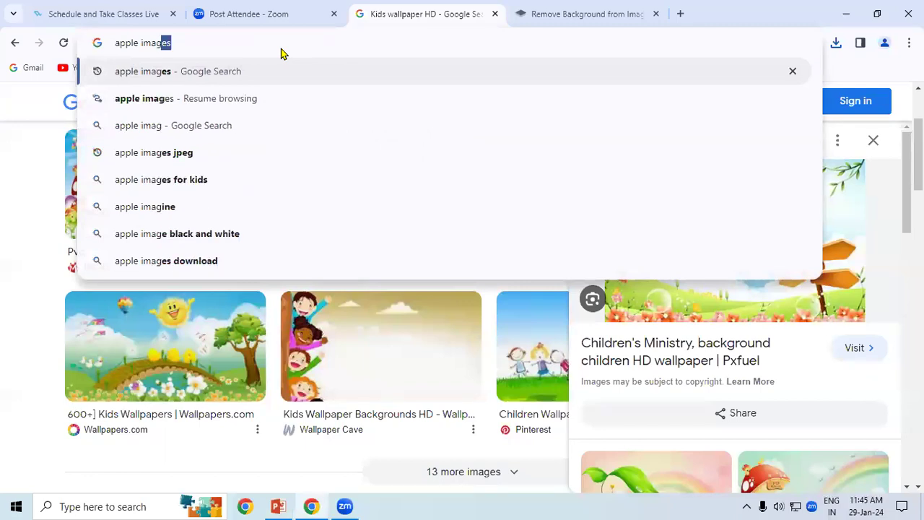
key("Return")
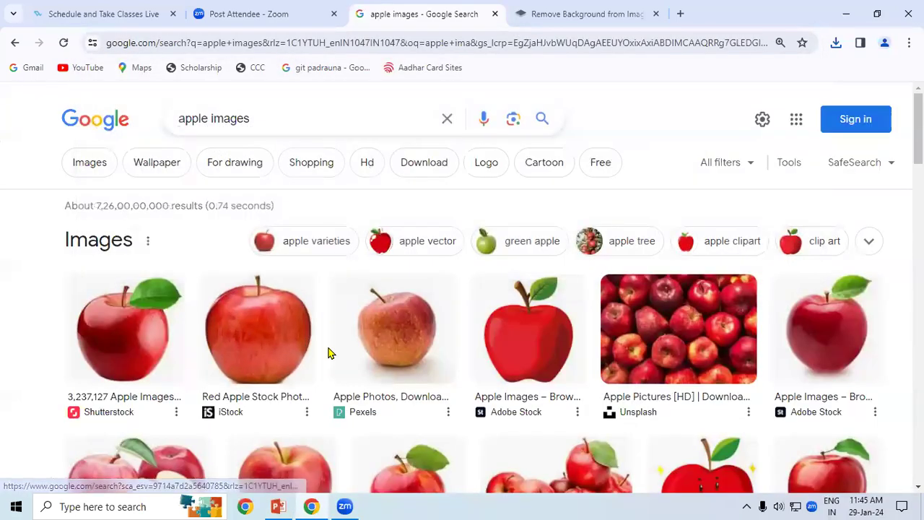
scroll(330, 351, "down", 1)
scroll(761, 202, "down", 3)
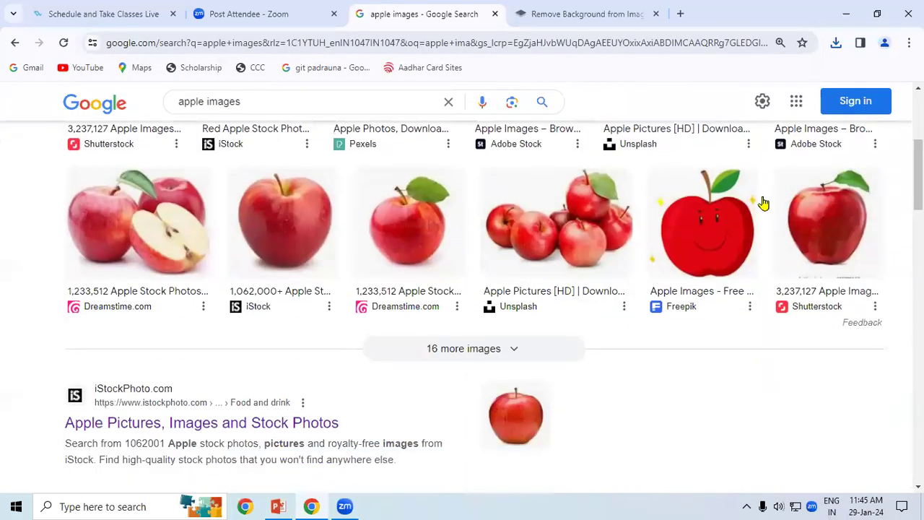
Step: Preview the leafy red apple and a Shutterstock apple, starting and cancelling Save image as for each
left_click(383, 216)
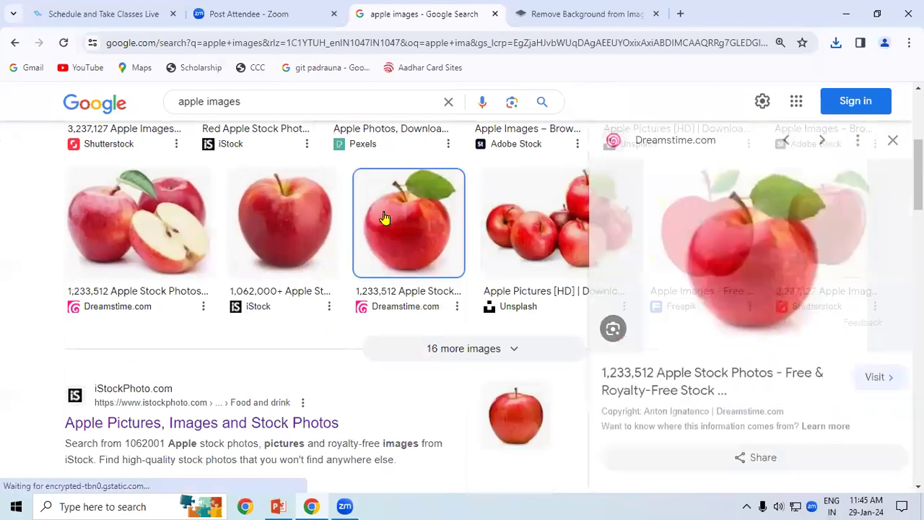
right_click(728, 239)
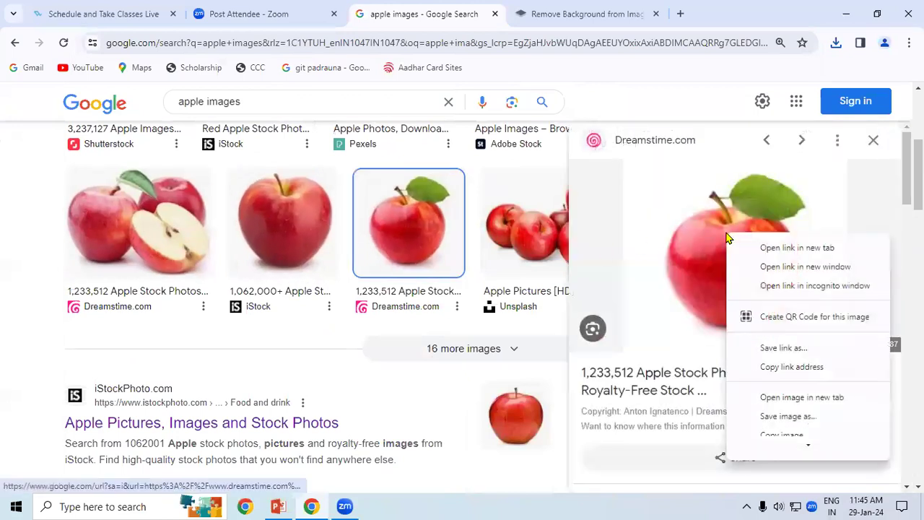
left_click(765, 417)
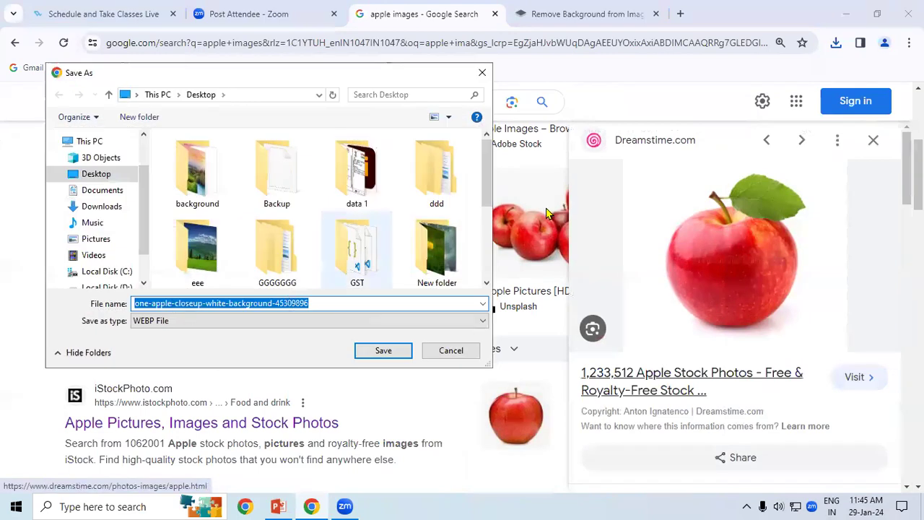
key("Return")
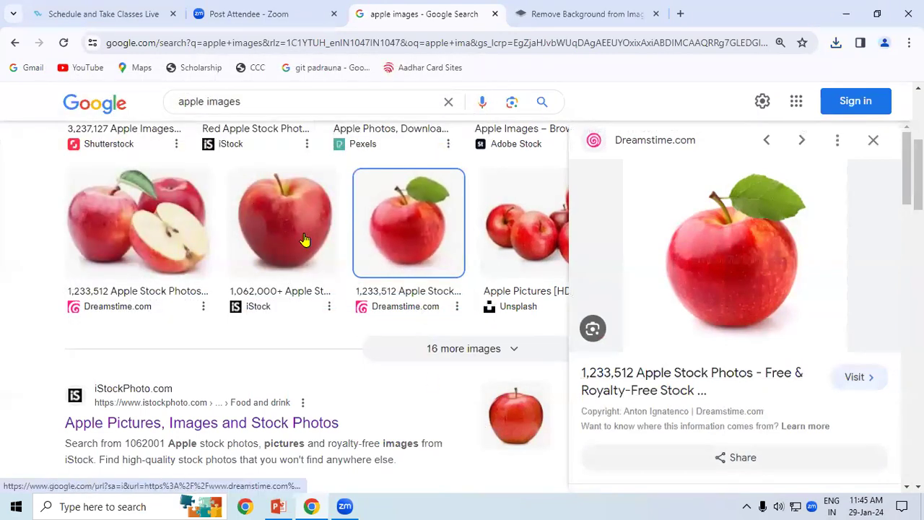
left_click(873, 141)
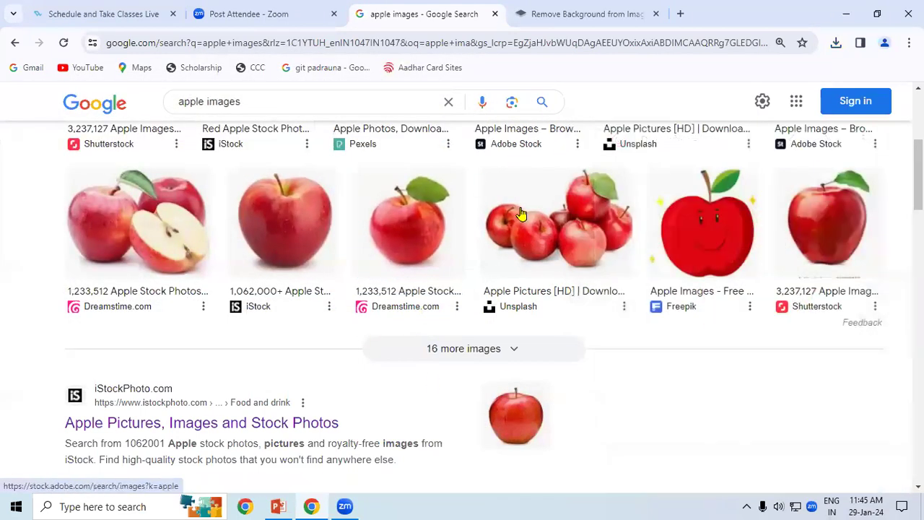
left_click(815, 181)
right_click(712, 232)
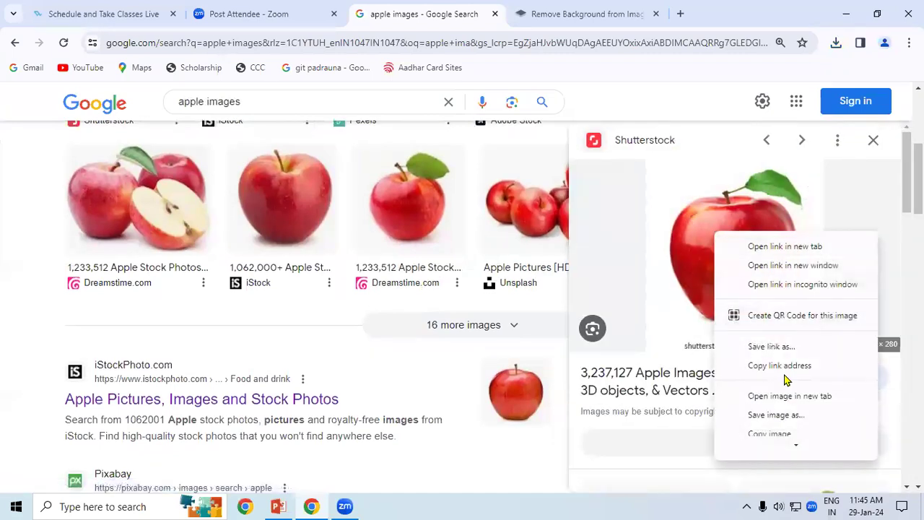
left_click(785, 415)
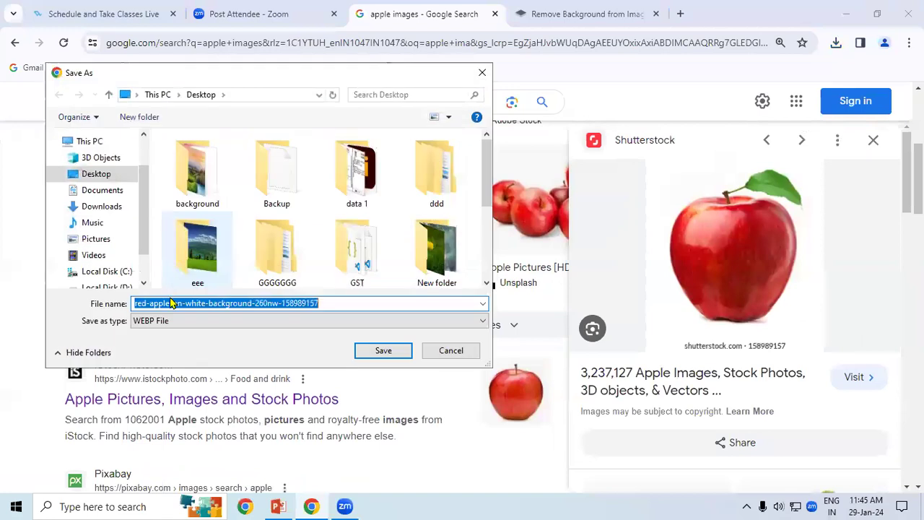
left_click(485, 75)
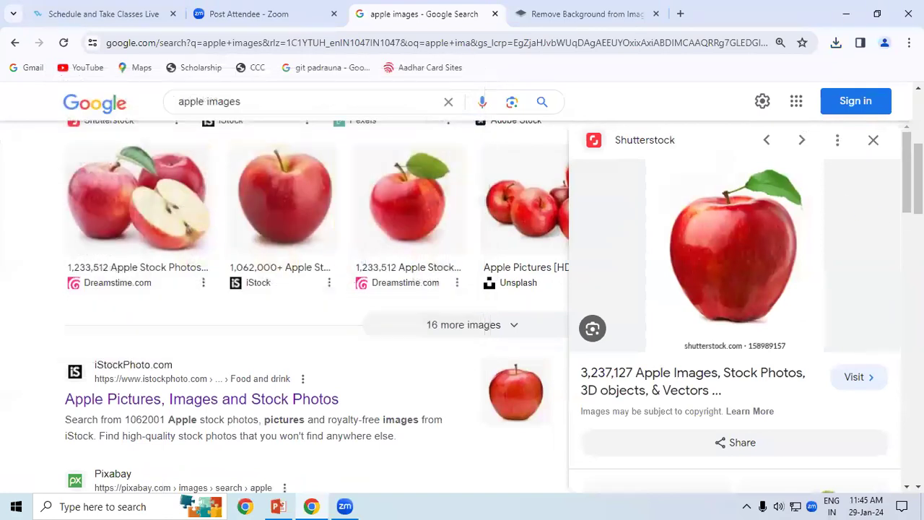
left_click(873, 140)
Step: Browse the Adobe Stock apple photos and open the whole red apple's details
scroll(463, 303, "down", 5)
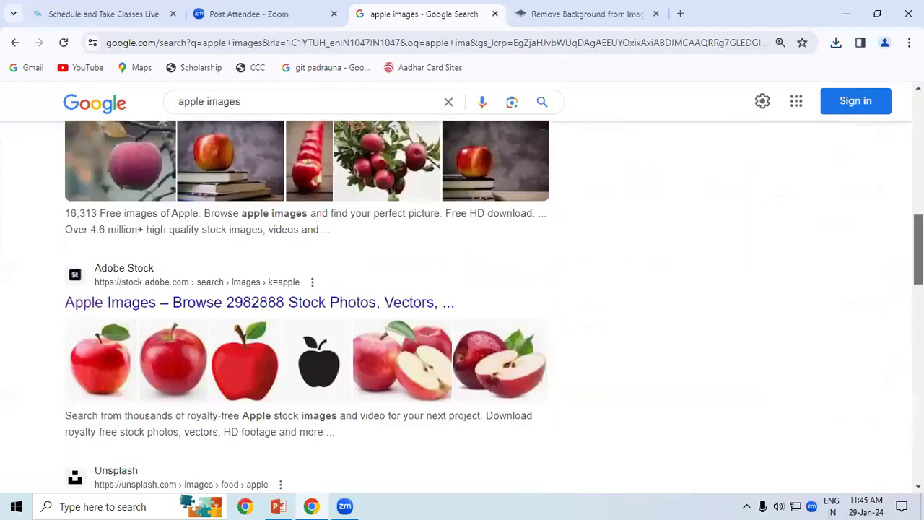
scroll(463, 304, "down", 2)
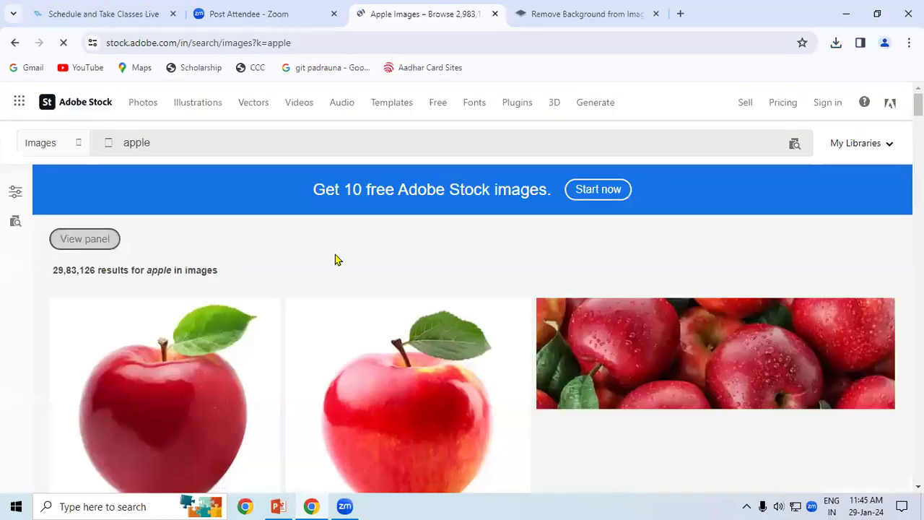
scroll(417, 317, "down", 1)
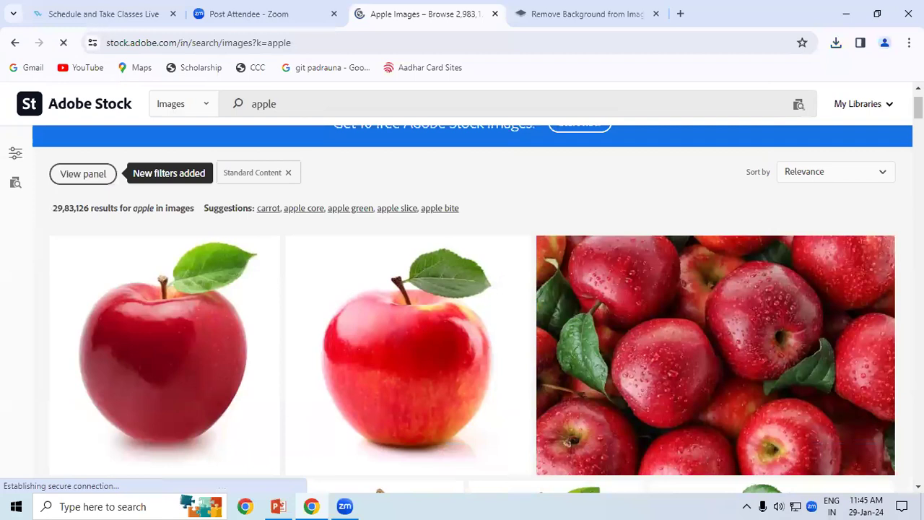
scroll(395, 296, "down", 3)
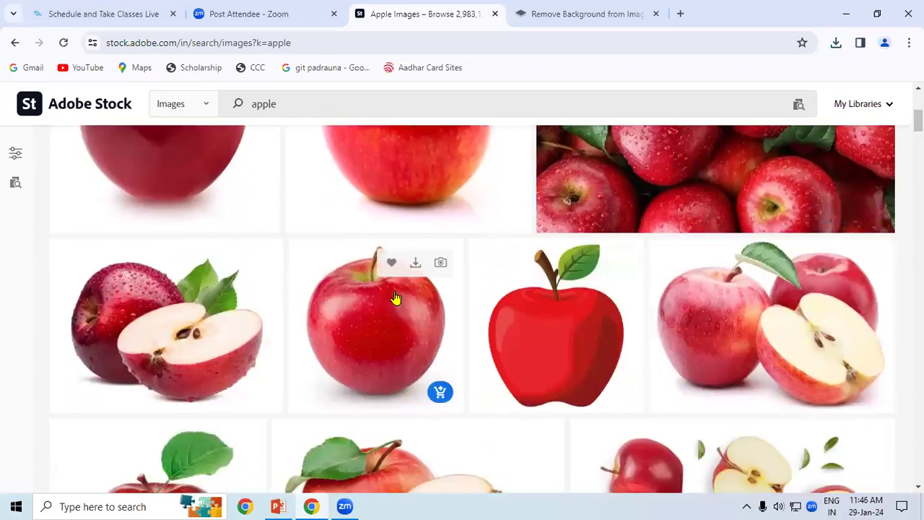
left_click(168, 208)
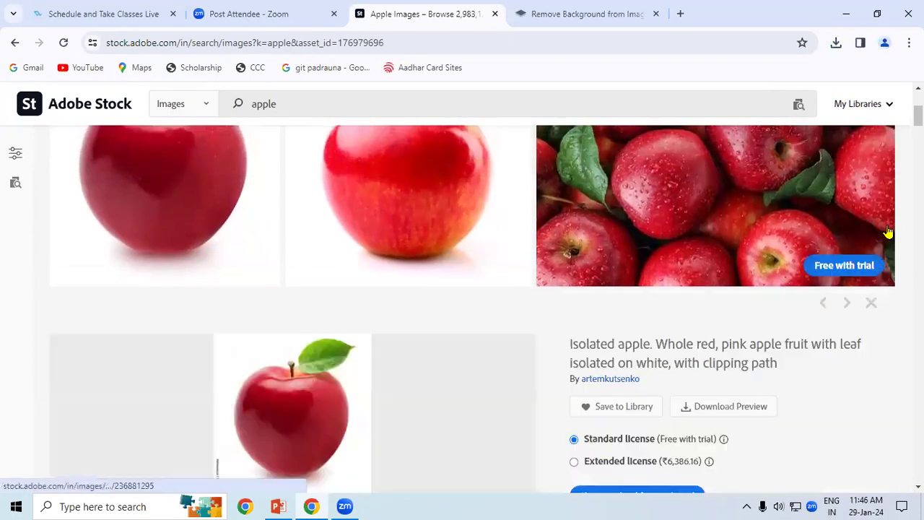
scroll(217, 468, "up", 4)
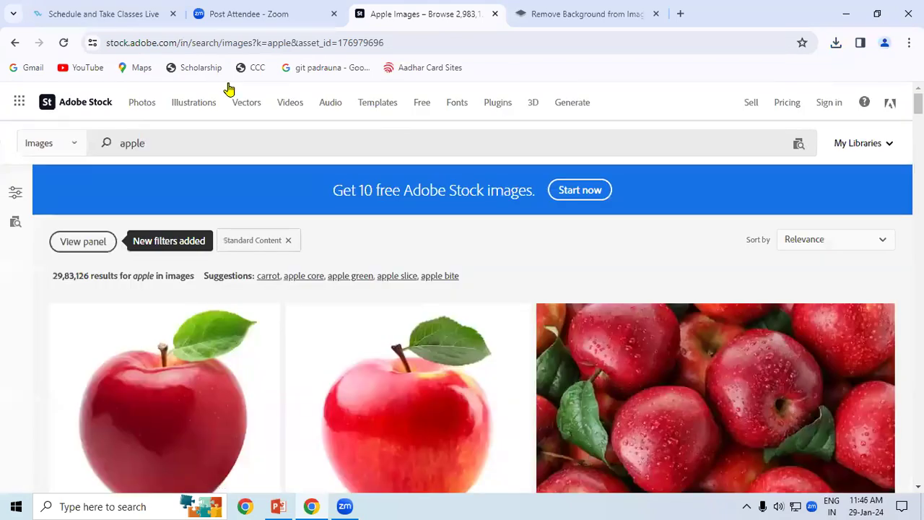
Step: Go back to the Google 'apple images' results and scroll to the top
left_click(14, 43)
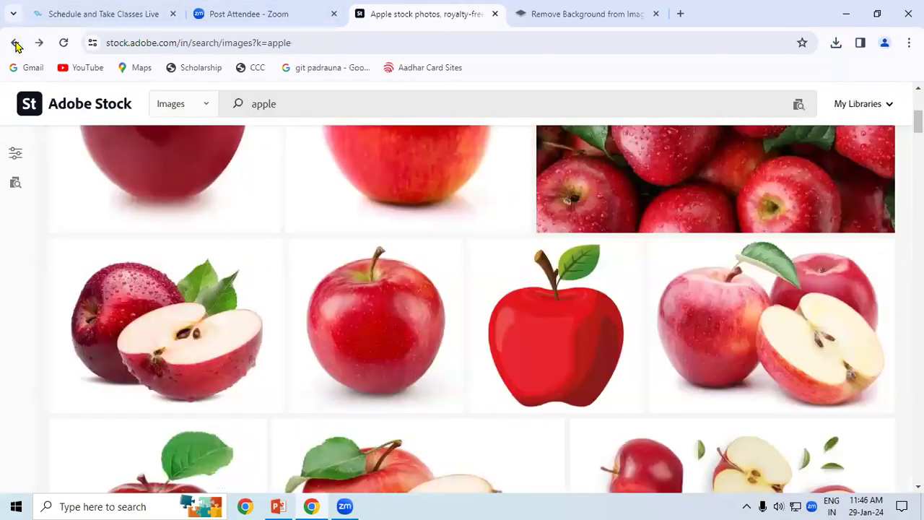
left_click(16, 44)
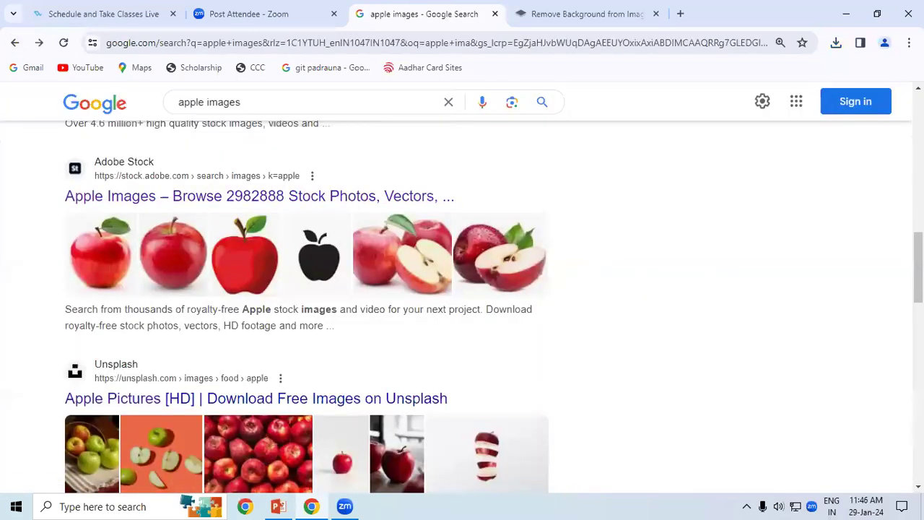
scroll(462, 289, "up", 4)
scroll(463, 289, "up", 2)
scroll(462, 288, "up", 1)
scroll(462, 289, "up", 1)
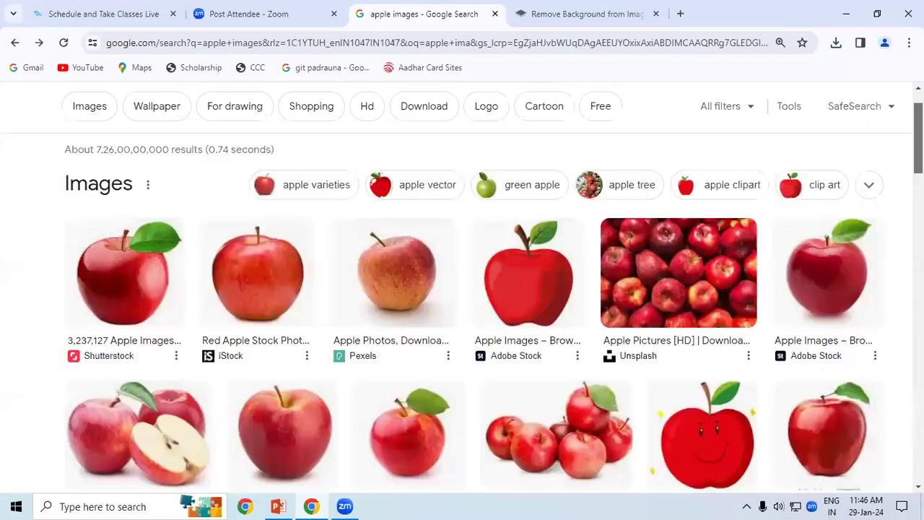
scroll(601, 234, "up", 1)
Step: Save the first Shutterstock red apple to the Desktop as 'apple image' with All Files type
left_click(114, 337)
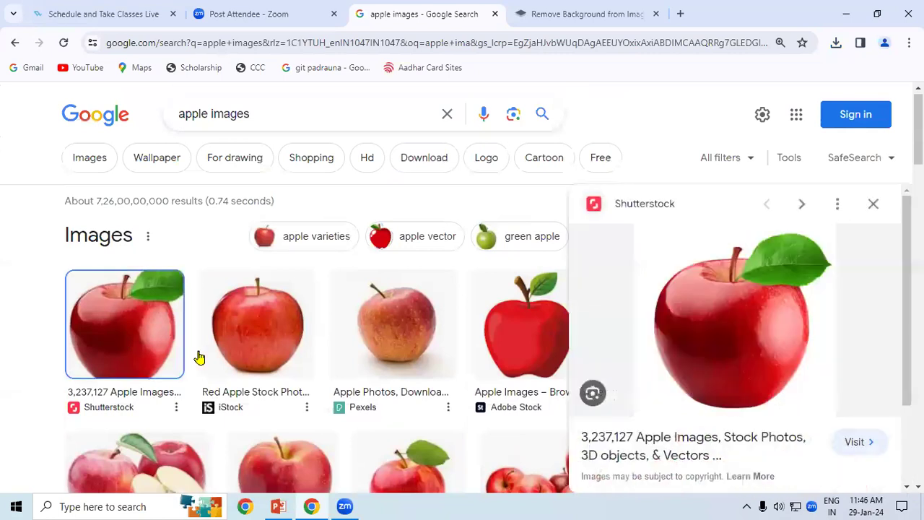
right_click(718, 316)
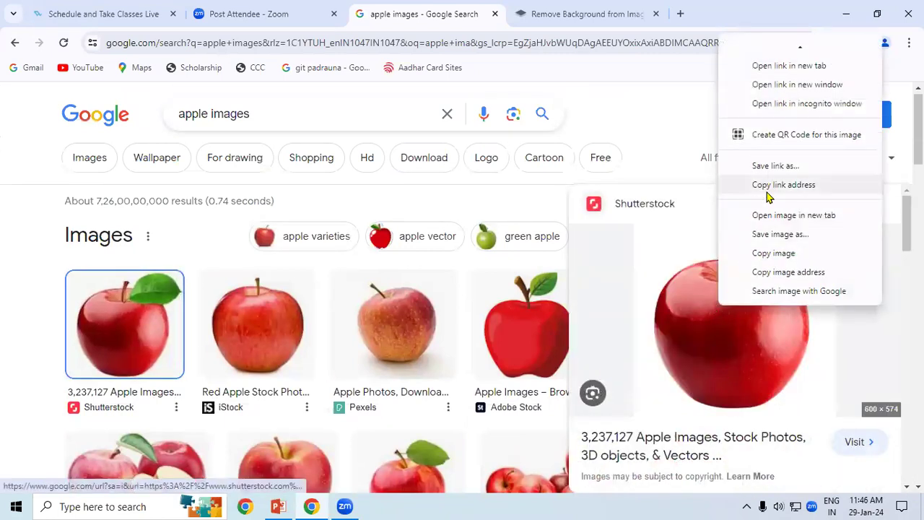
left_click(770, 234)
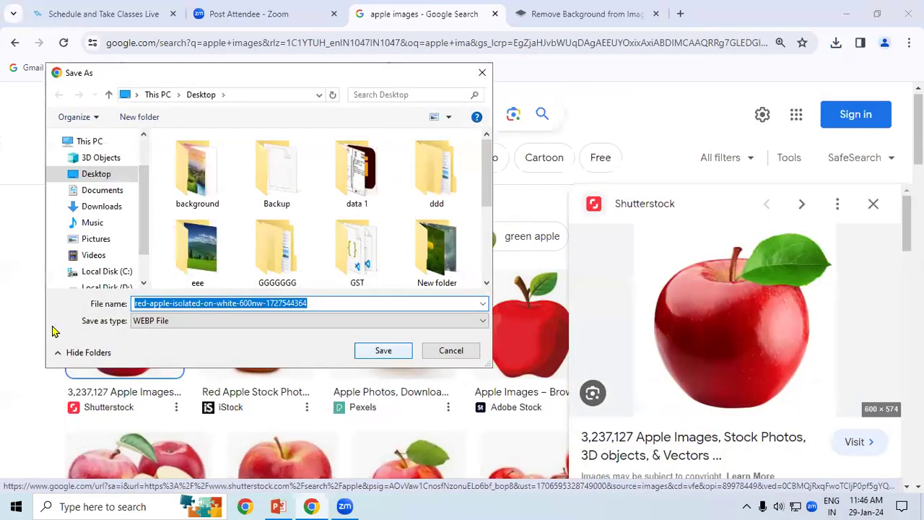
left_click(166, 324)
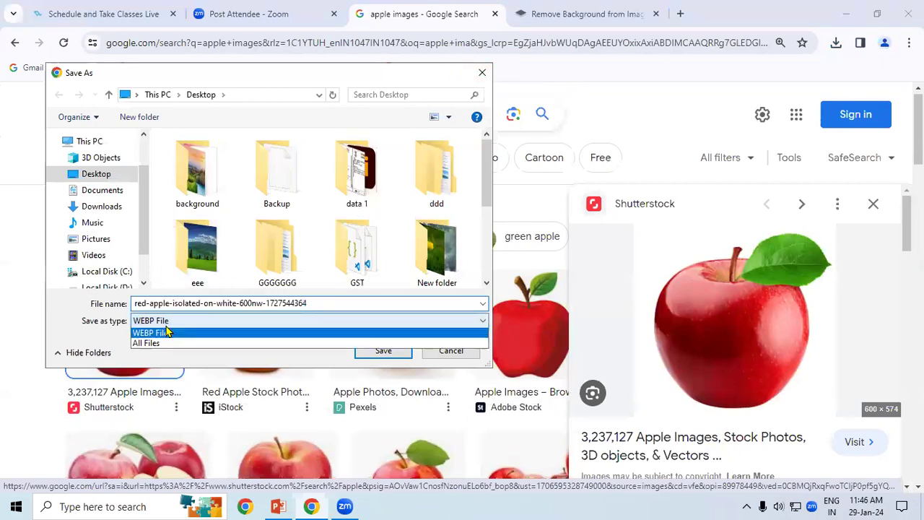
left_click(169, 344)
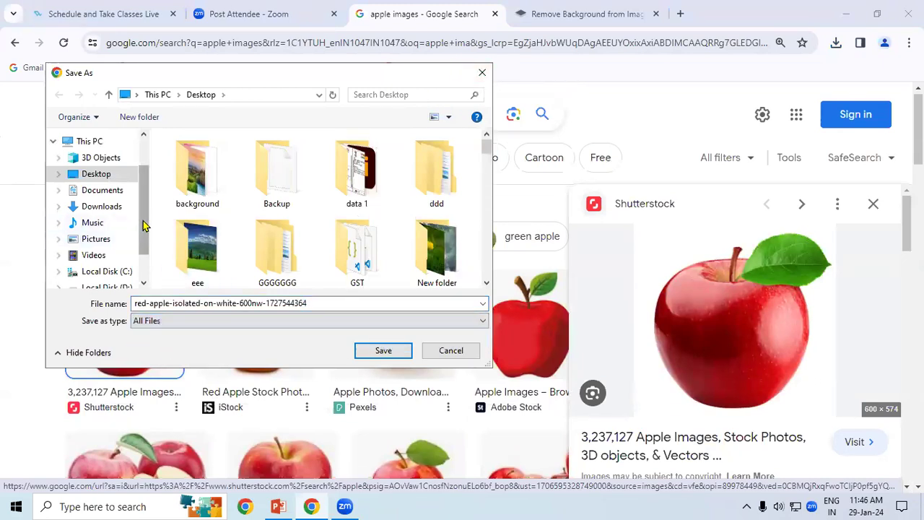
scroll(143, 226, "up", 2)
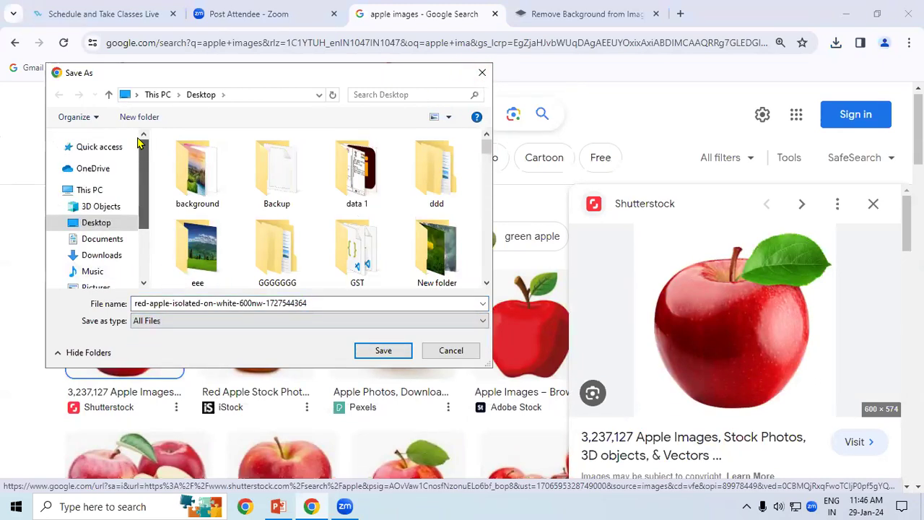
left_click(340, 304)
type("apple image")
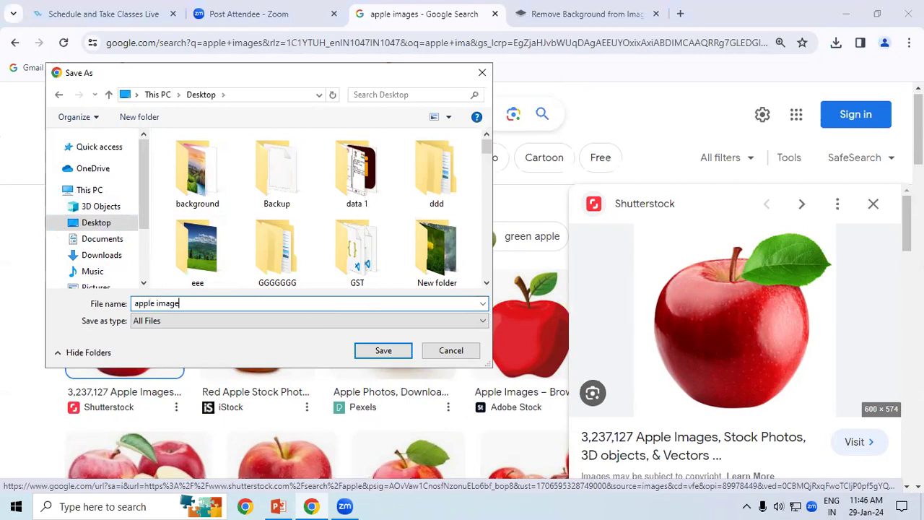
key("Return")
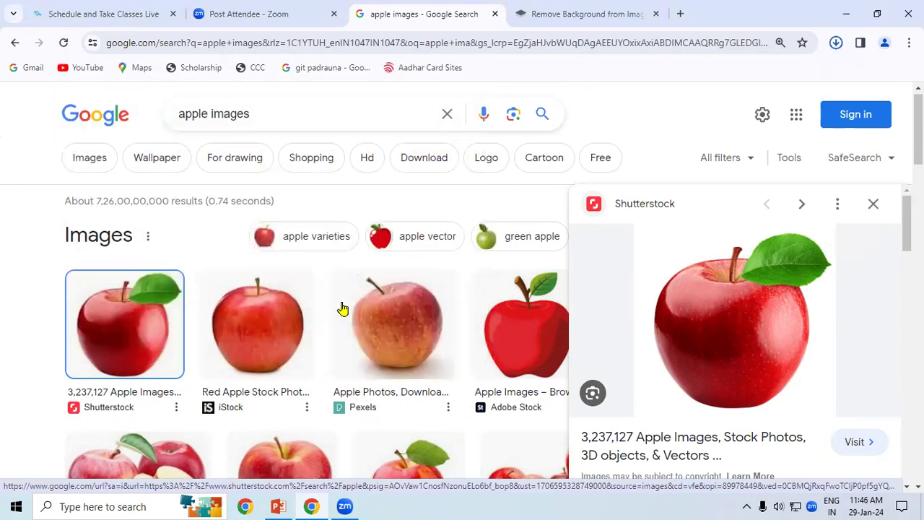
Step: Upload the apple picture to remove.bg and download the background-free PNG
key("ctrl+Tab")
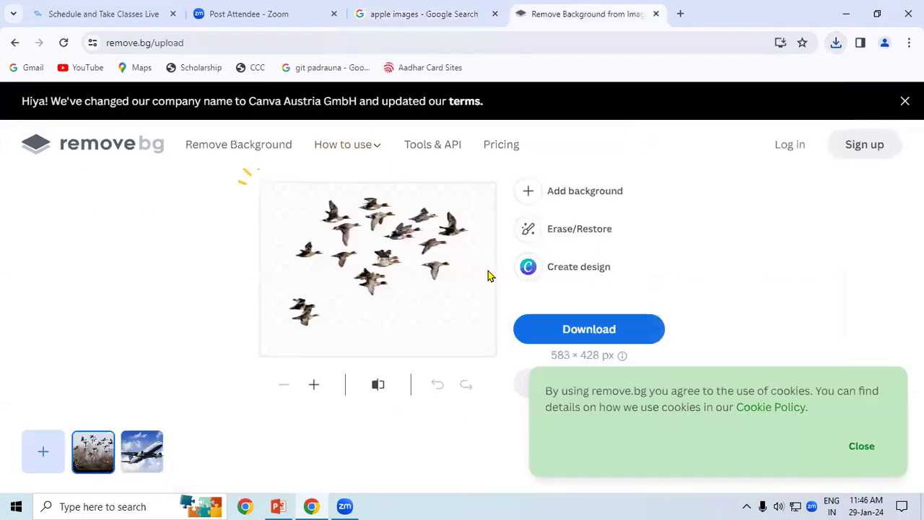
left_click(15, 44)
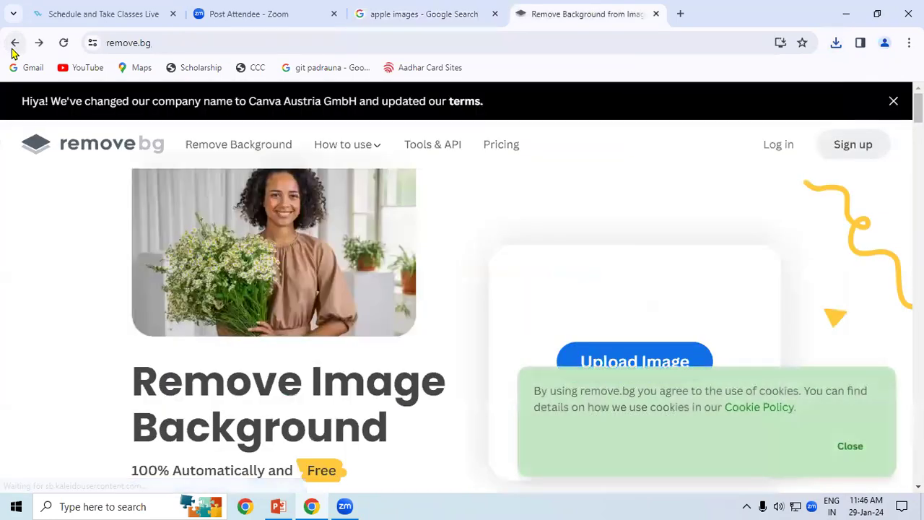
left_click(656, 358)
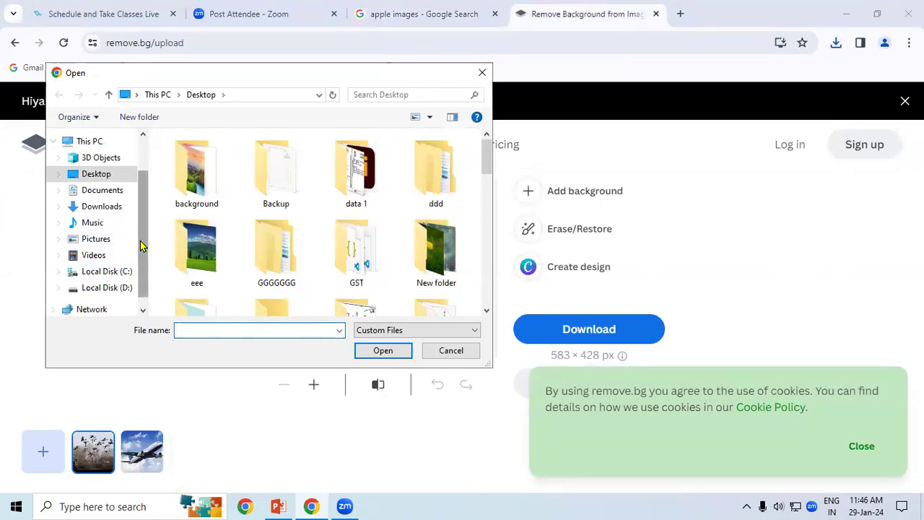
scroll(134, 181, "up", 2)
left_click_drag(489, 152, 490, 200)
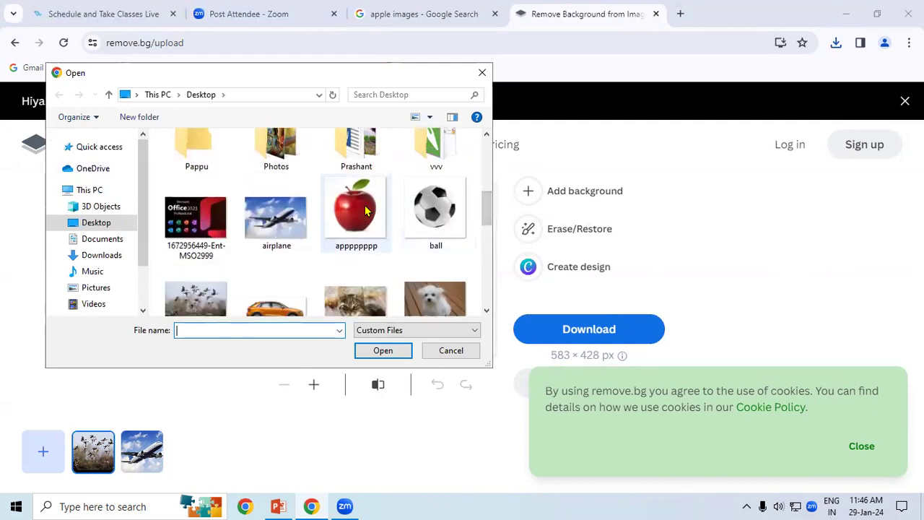
left_click_drag(490, 203, 491, 290)
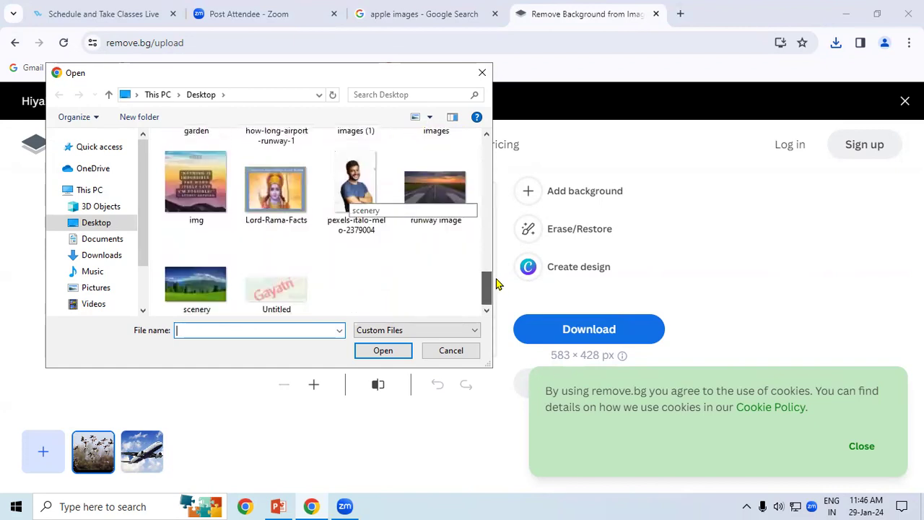
left_click_drag(496, 284, 489, 199)
left_click(356, 249)
left_click(375, 351)
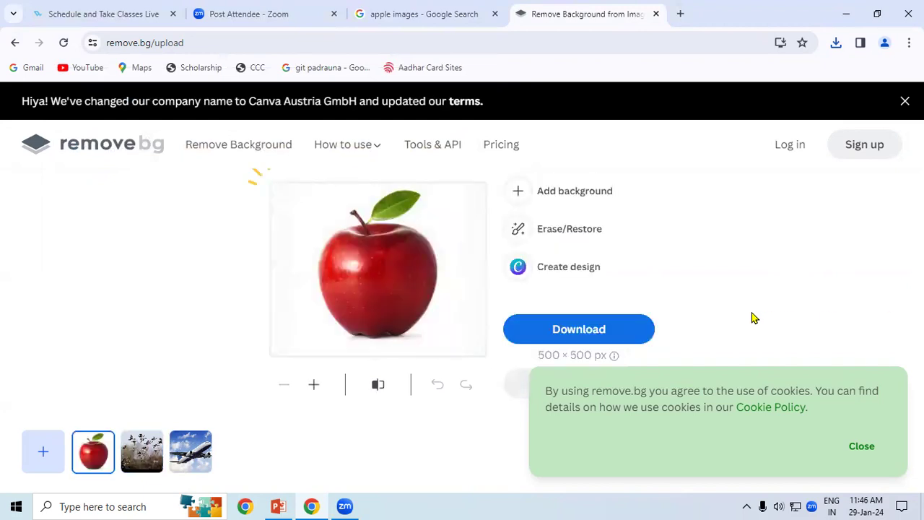
left_click(578, 330)
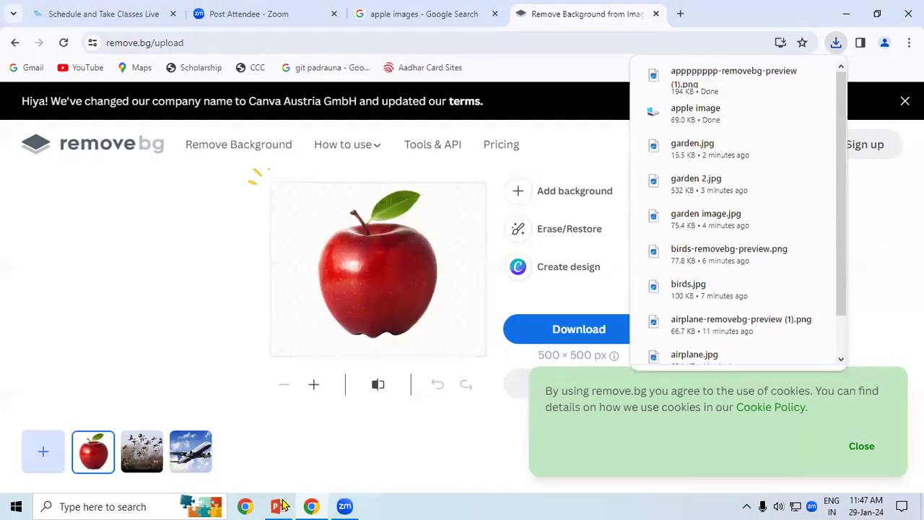
left_click(470, 10)
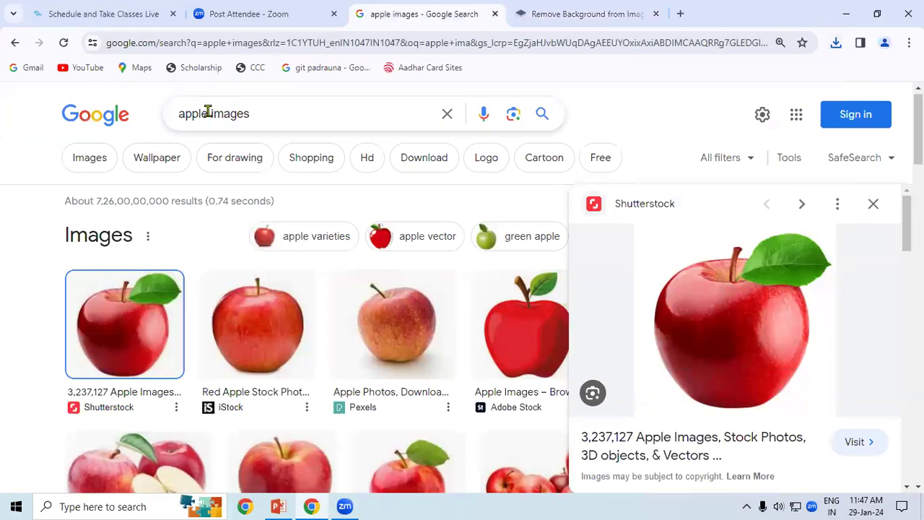
Step: Change the Google search to 'ball images'
left_click(208, 112)
key("BackSpace")
key("BackSpace")
key("BackSpace")
key("BackSpace")
key("BackSpace")
type("ba")
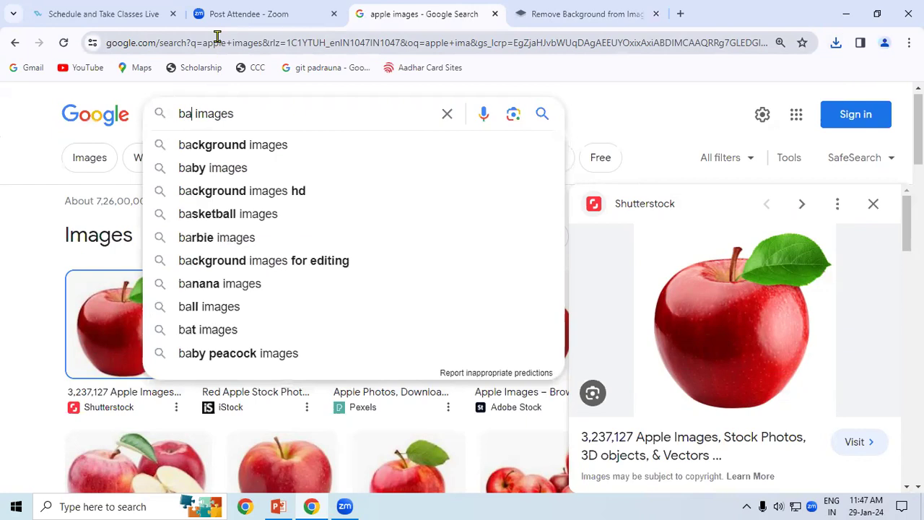
type("ll")
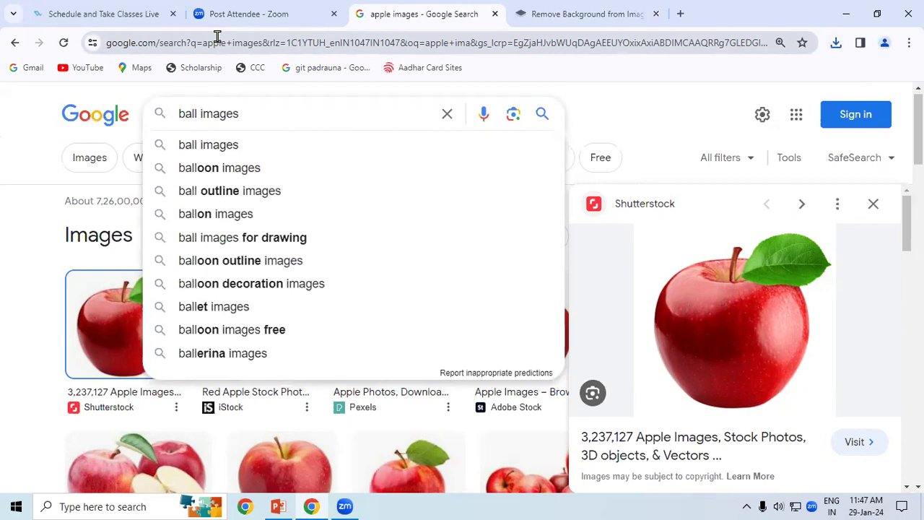
key("Return")
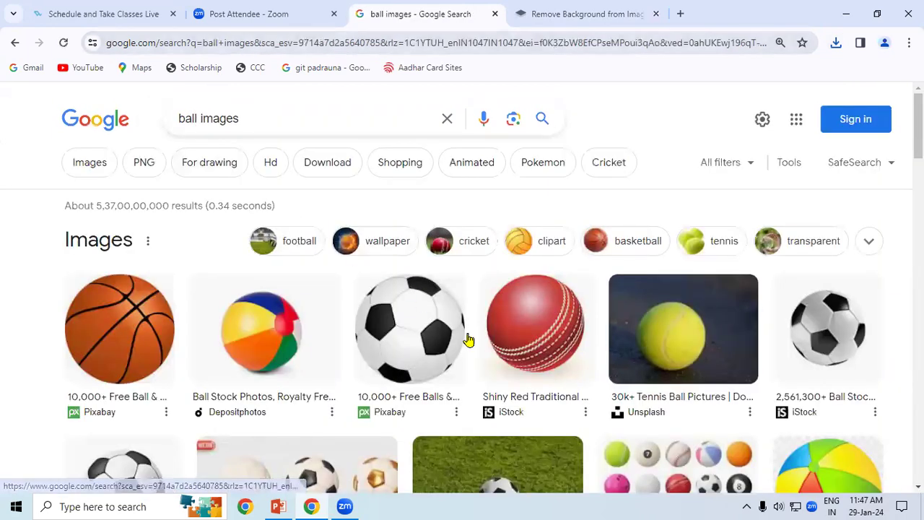
Step: Save the Pixabay soccer ball to the Desktop as football-157930_1280 using All Files type
left_click(401, 329)
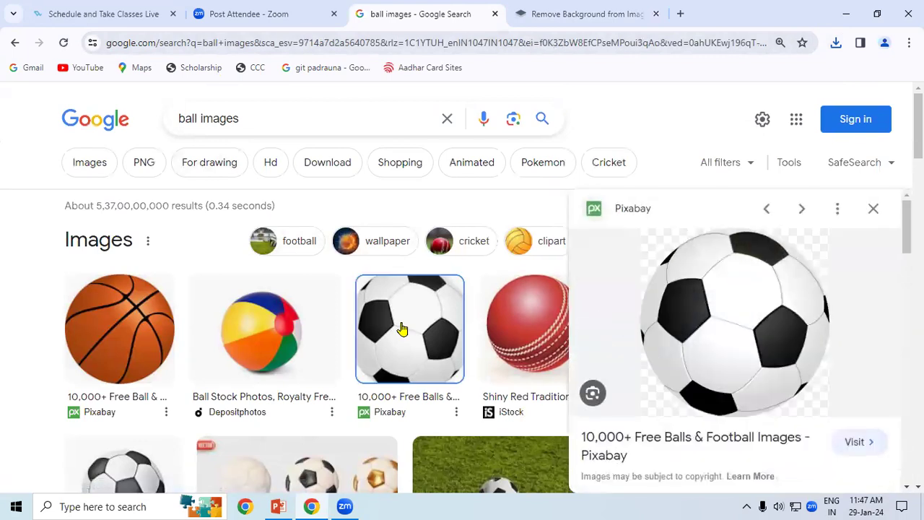
right_click(731, 306)
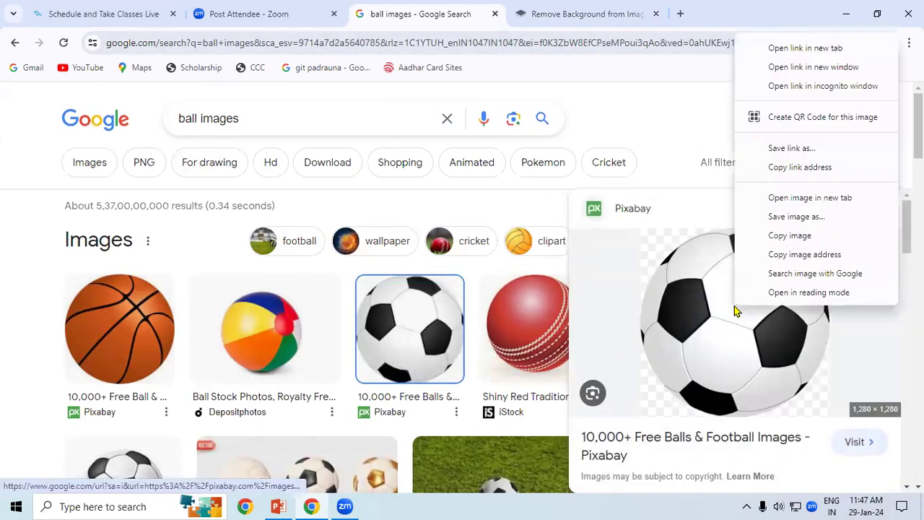
left_click(780, 233)
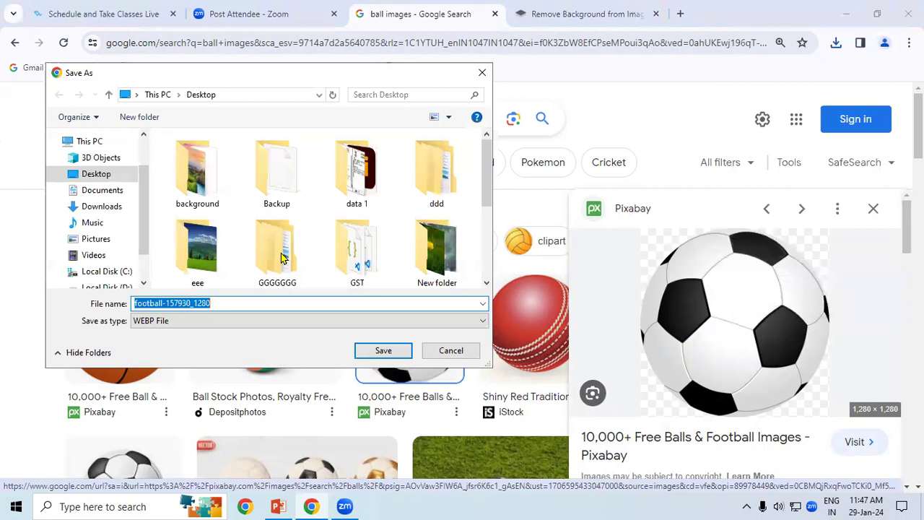
left_click(186, 322)
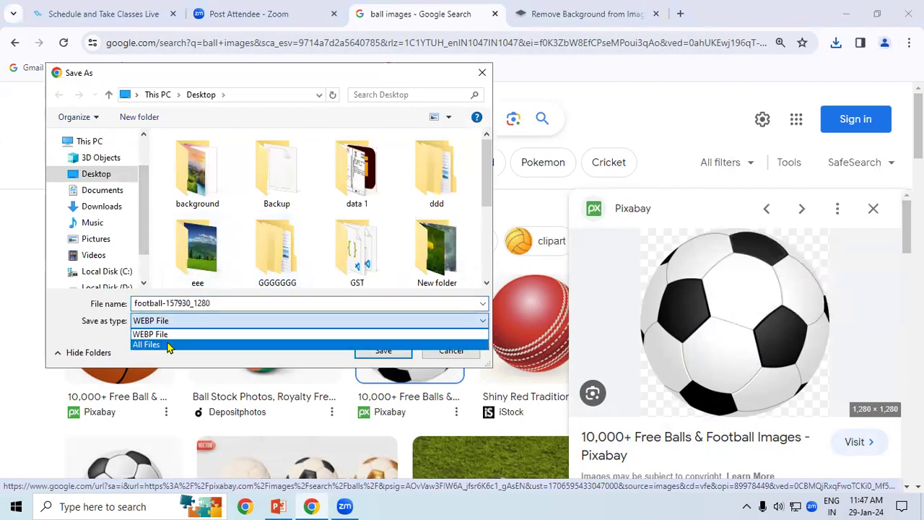
left_click(167, 345)
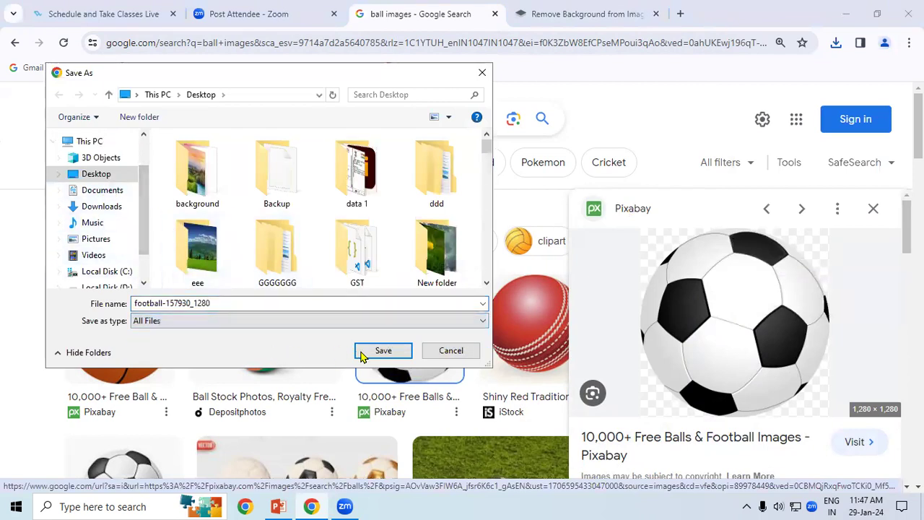
left_click(388, 352)
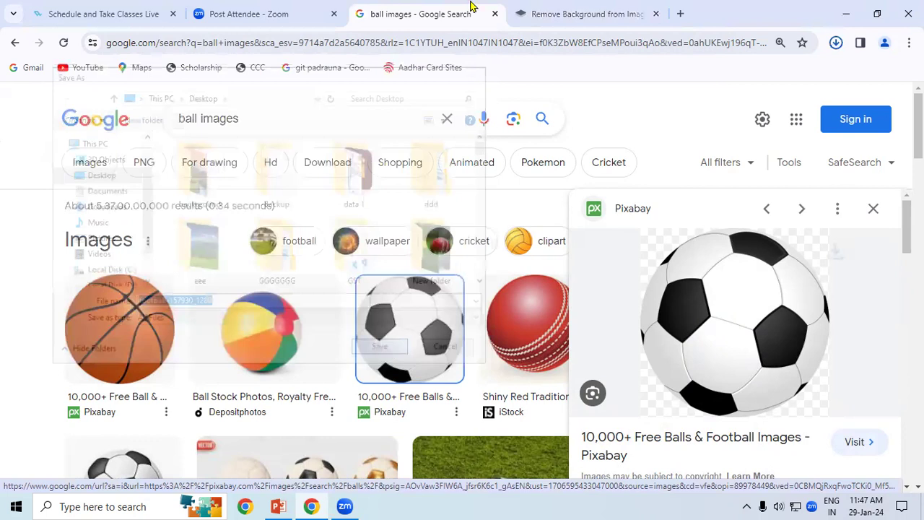
key("ctrl+Tab")
Step: Reopen remove.bg, upload the ball picture, and download the cut-out ball PNG
left_click(15, 43)
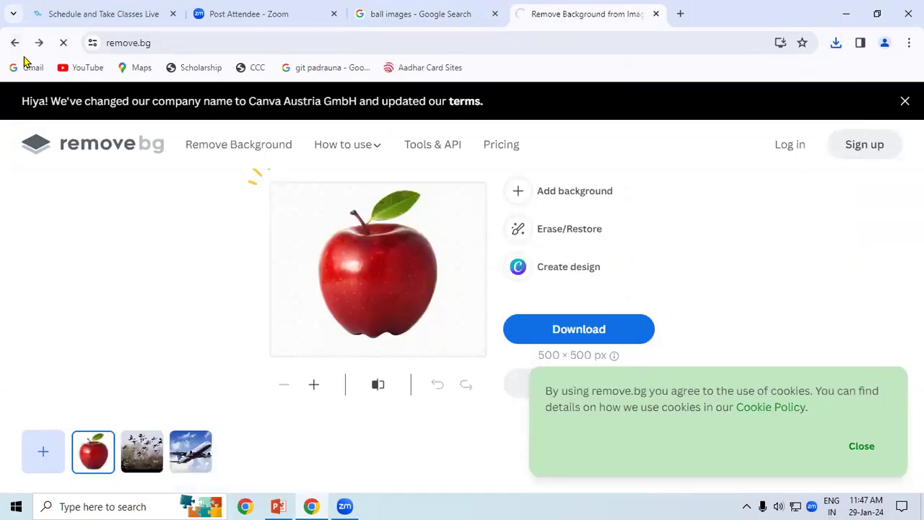
left_click(14, 43)
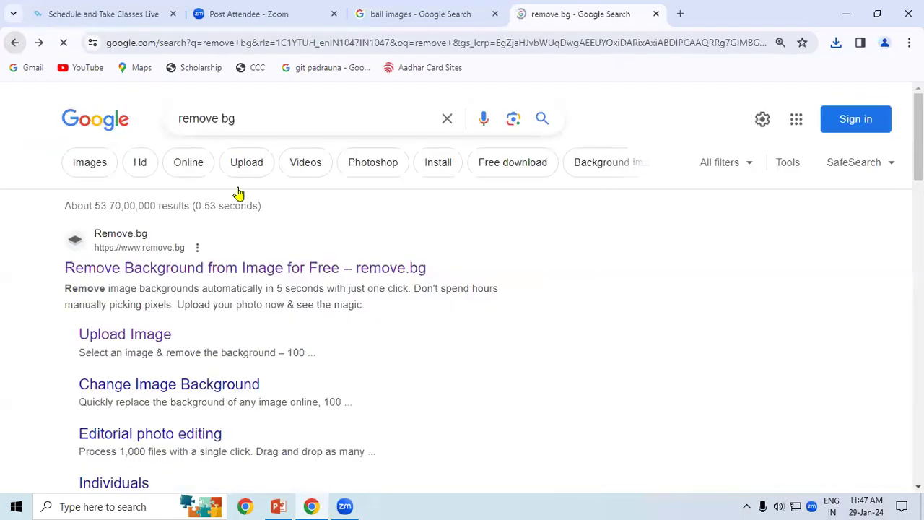
left_click(202, 268)
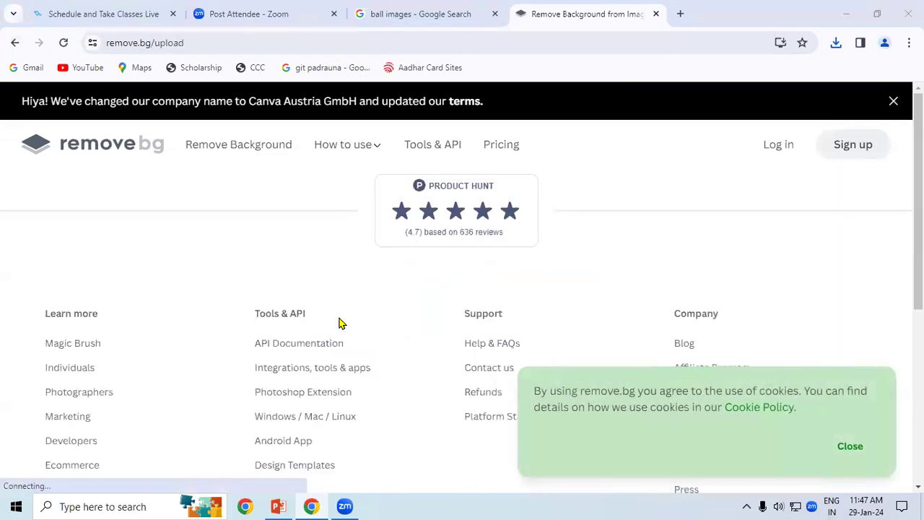
scroll(147, 217, "up", 1)
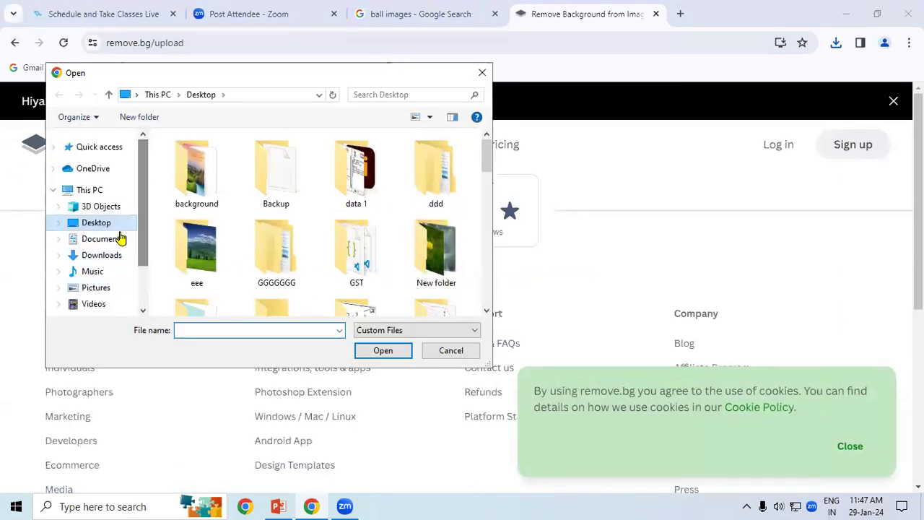
left_click_drag(487, 156, 489, 207)
left_click(445, 209)
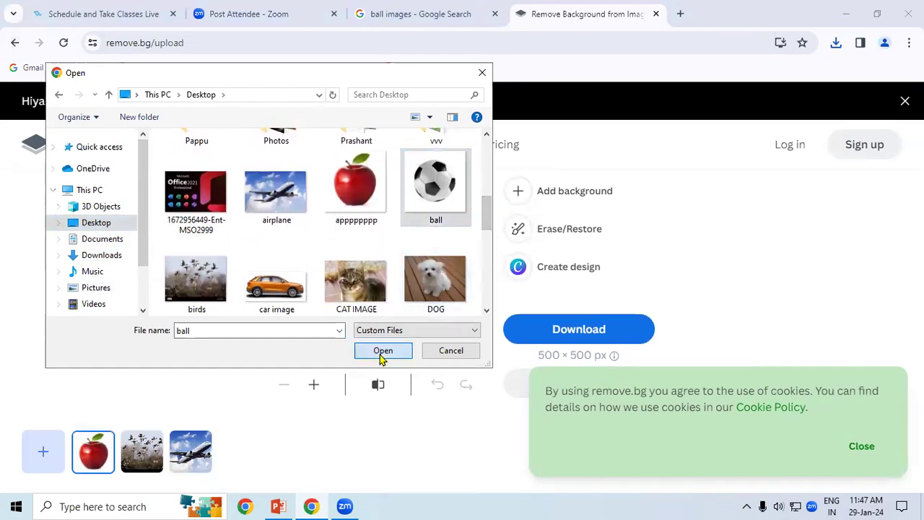
left_click(381, 355)
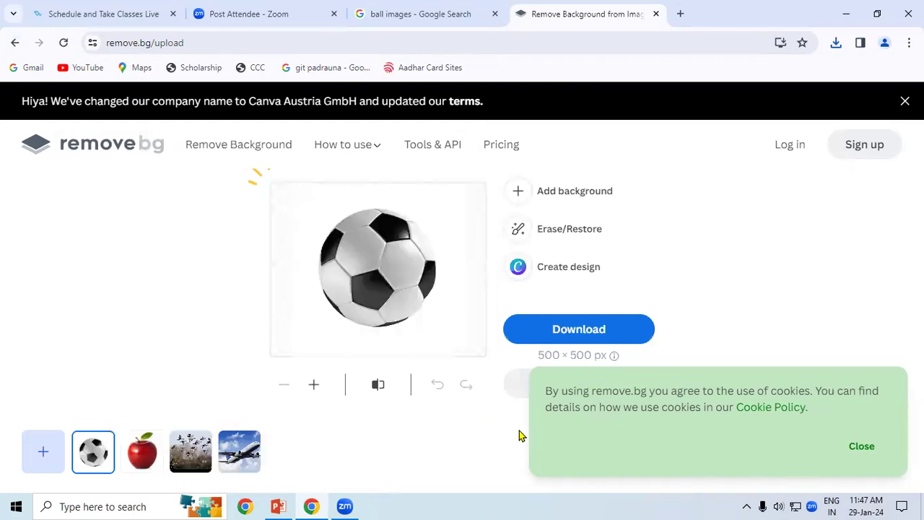
left_click(582, 331)
Step: Switch back to PowerPoint's slide 4 and show the Insert ribbon tab
key("alt+Tab")
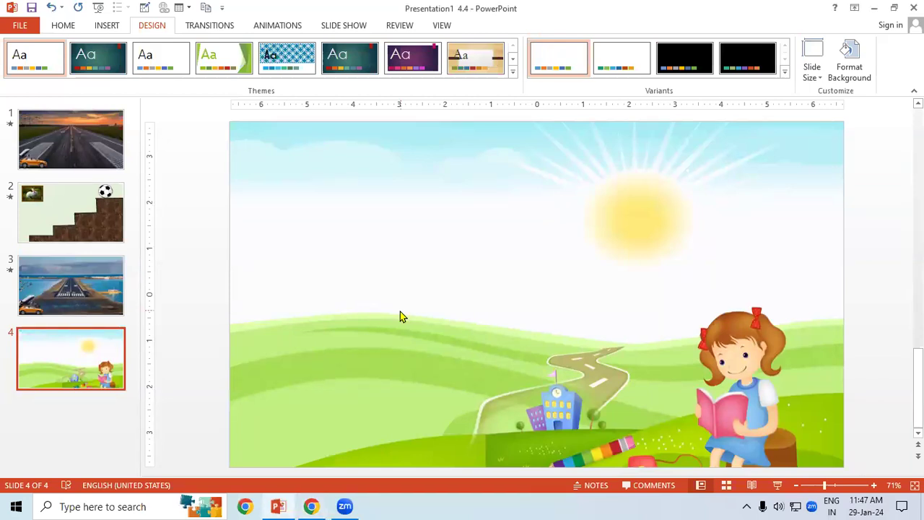
left_click(108, 27)
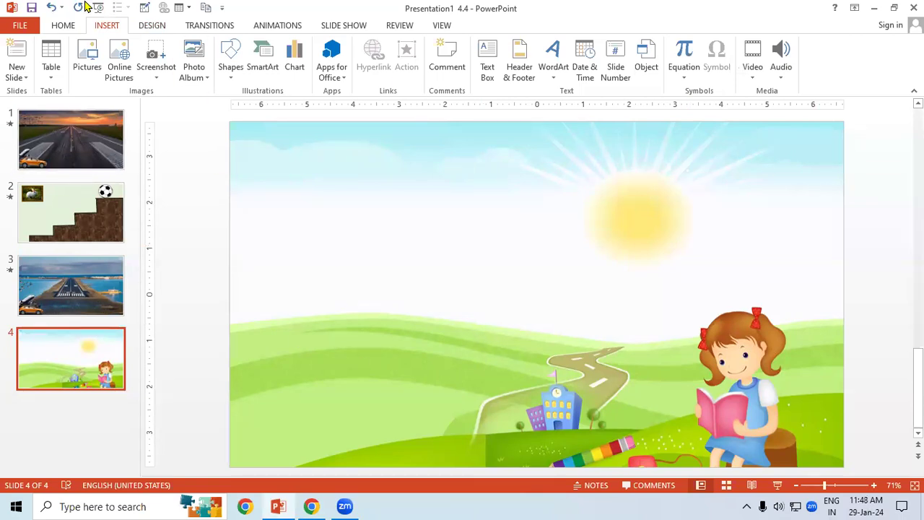
Step: Insert the apple PNG from Downloads, shrink it to about 4 inches, and place it on the left hills
left_click(93, 59)
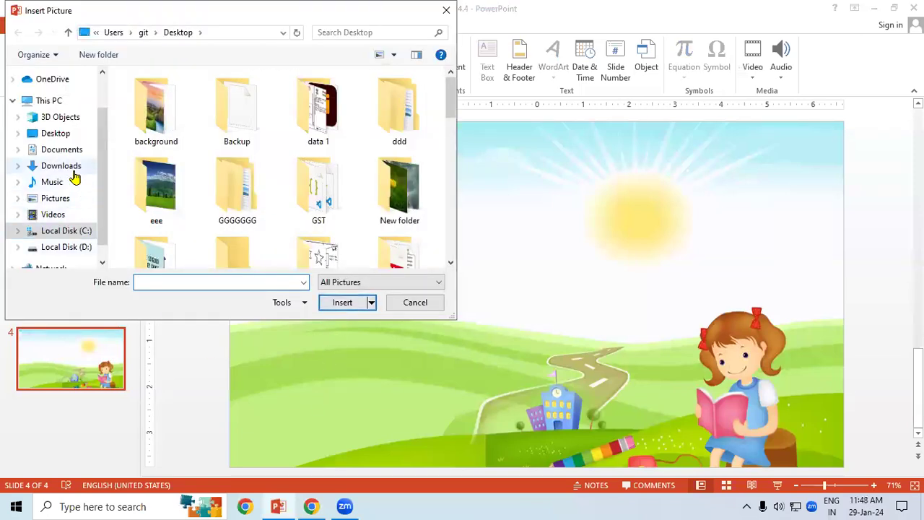
left_click(61, 166)
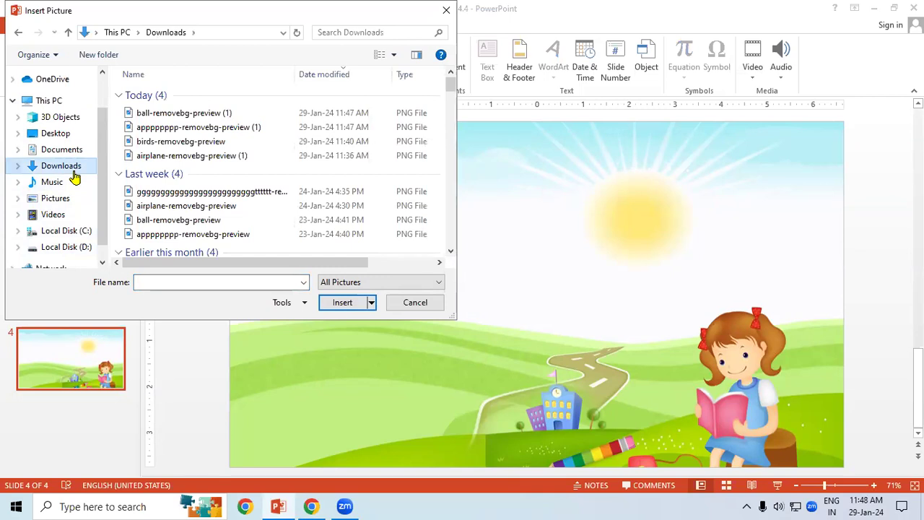
left_click(239, 128)
left_click(339, 306)
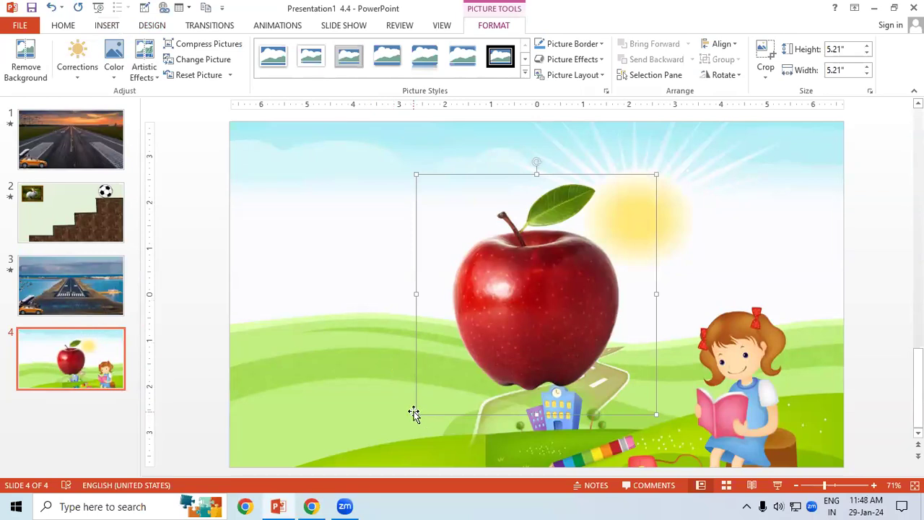
left_click_drag(414, 413, 470, 355)
left_click_drag(551, 324, 388, 356)
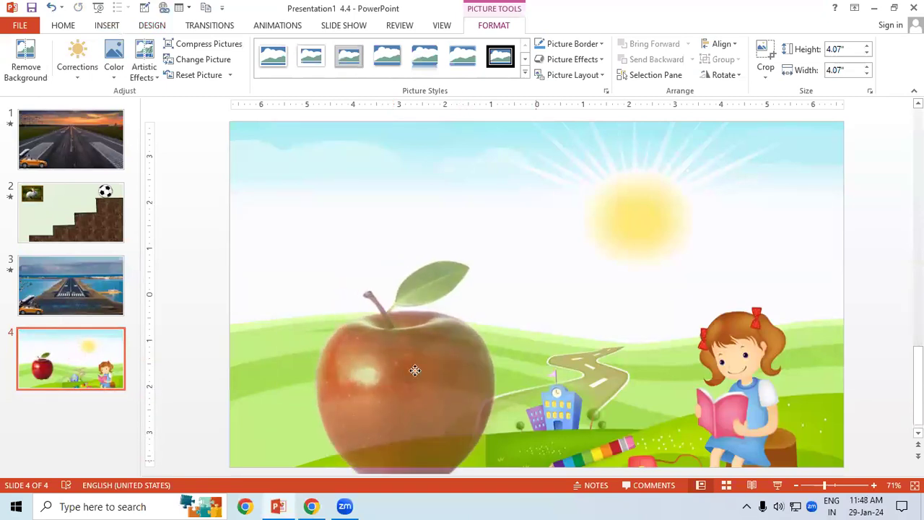
Step: Insert the soccer ball PNG from Downloads and position it just left of the girl
left_click(565, 357)
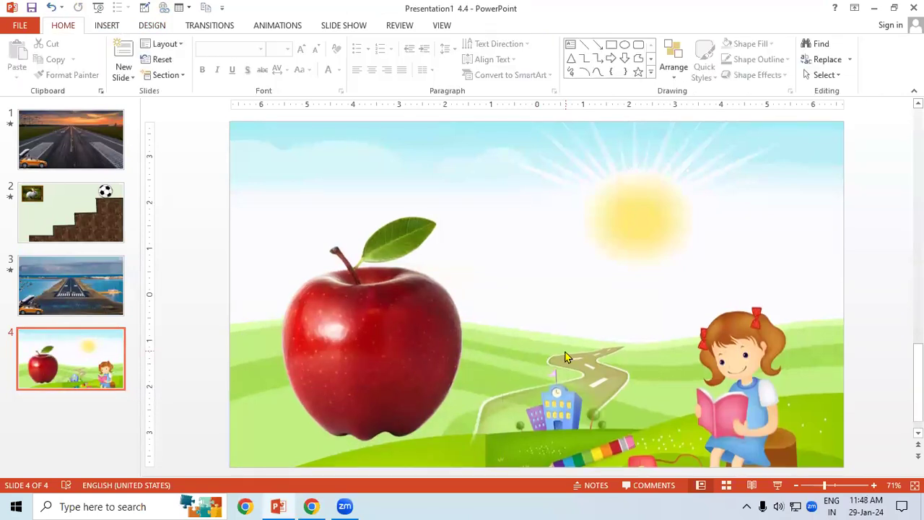
left_click(101, 27)
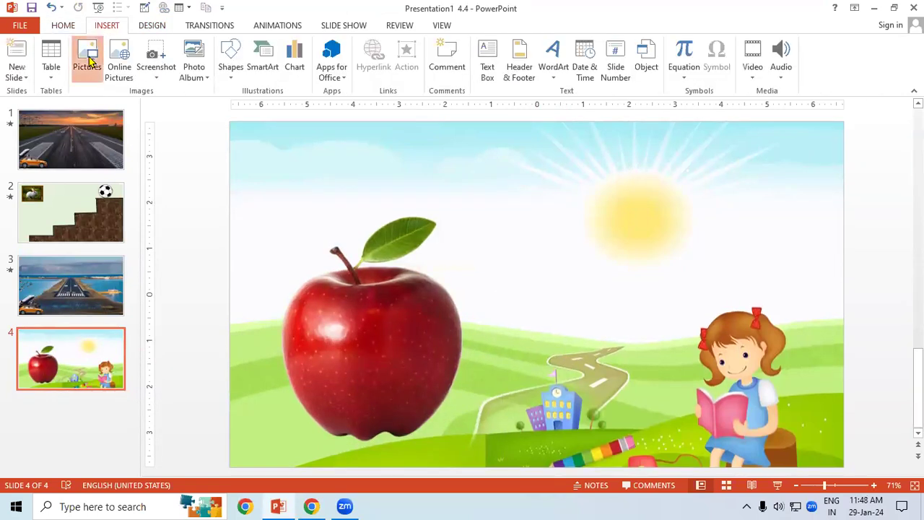
left_click(88, 54)
left_click(188, 112)
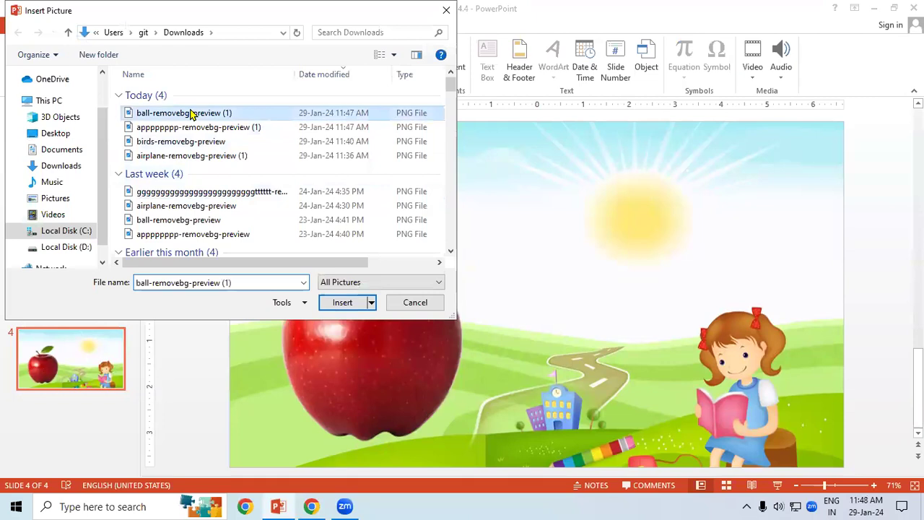
left_click(346, 304)
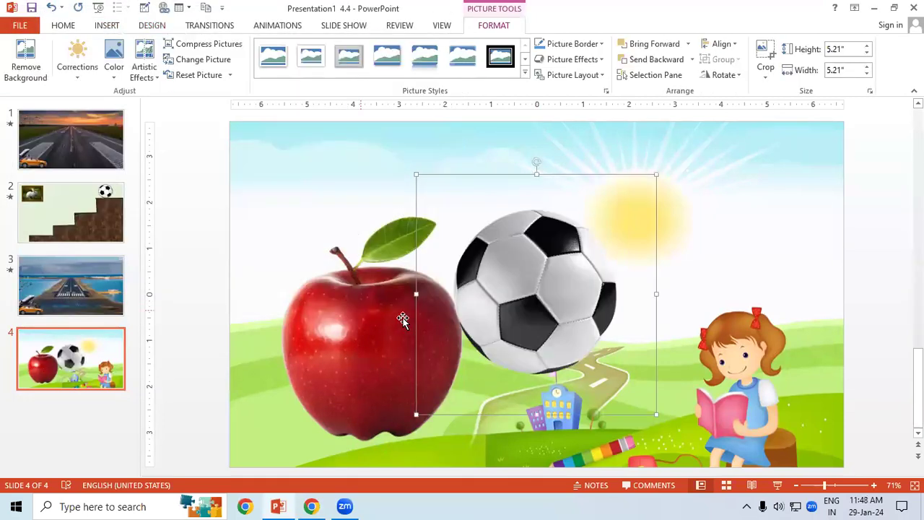
mouse_move(562, 264)
left_mouse_down()
mouse_move(601, 292)
mouse_move(713, 322)
left_mouse_up()
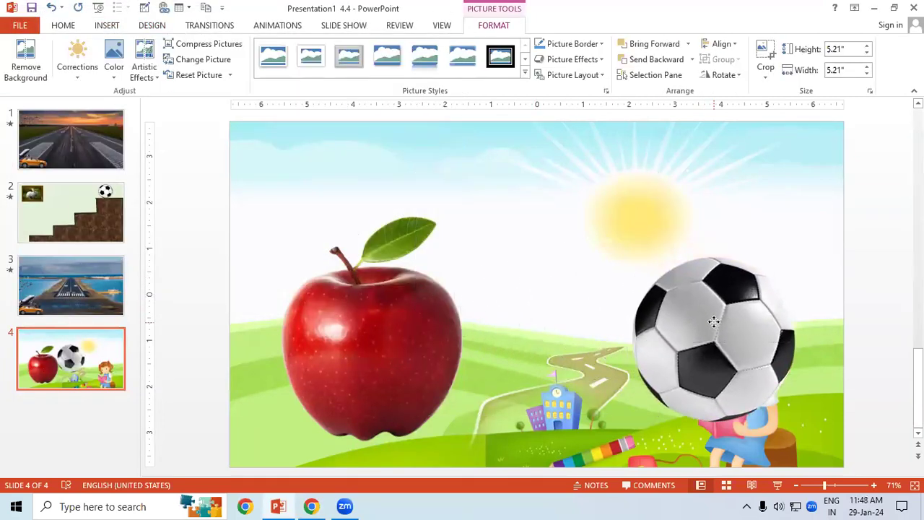
mouse_move(703, 324)
left_mouse_down()
mouse_move(583, 306)
mouse_move(589, 329)
left_mouse_up()
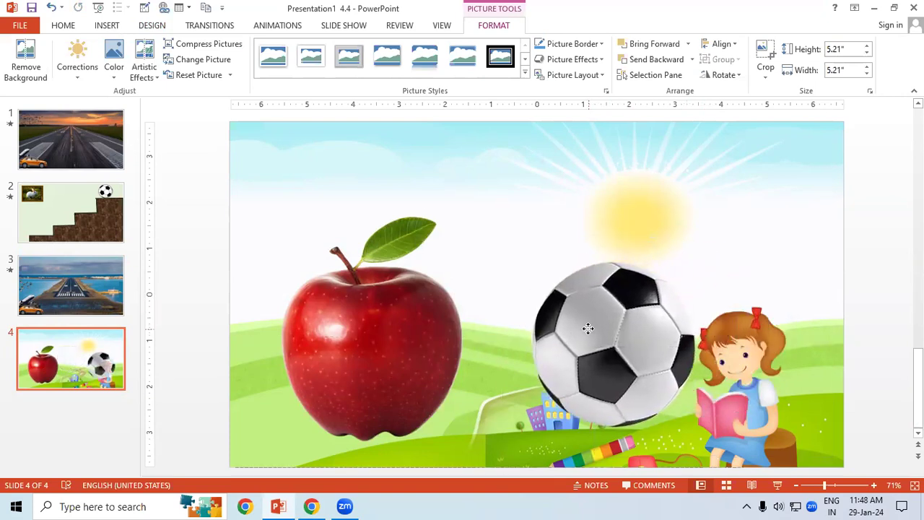
left_click(352, 167)
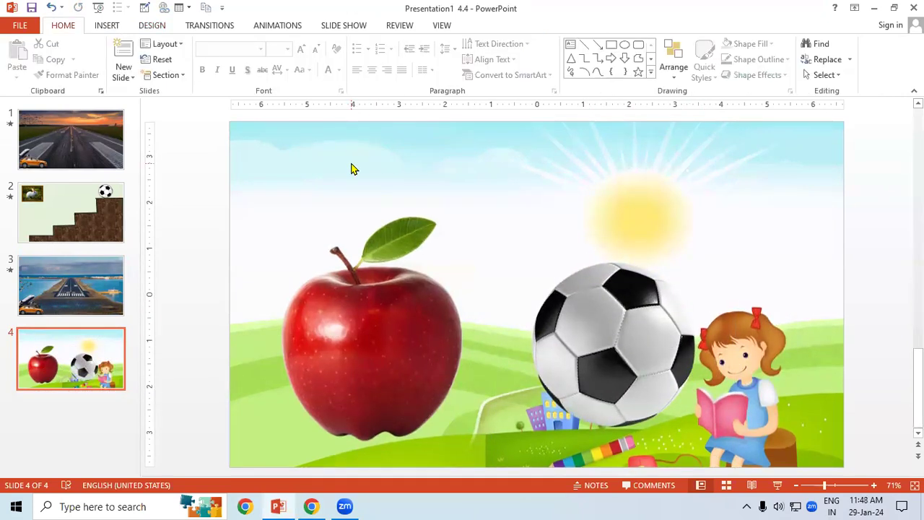
Step: Apply the Bounce entrance effect to the apple picture from the animations gallery
left_click(109, 27)
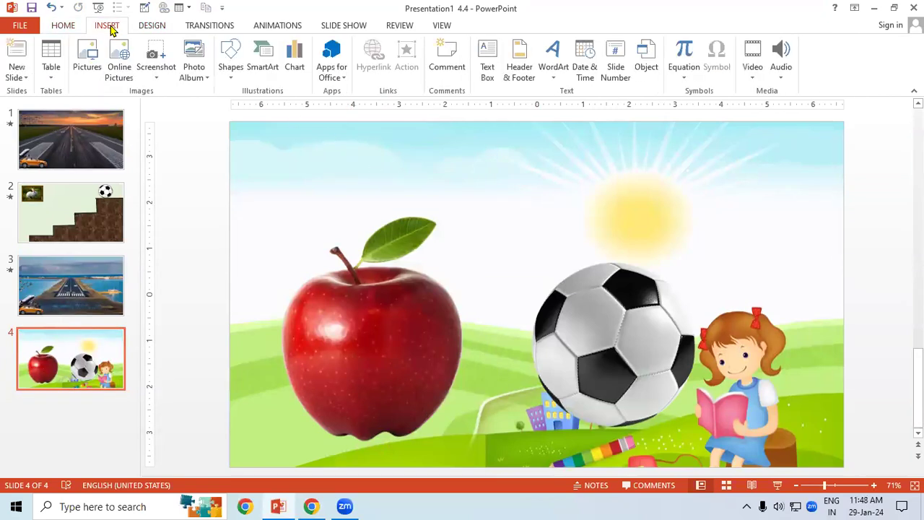
left_click(336, 273)
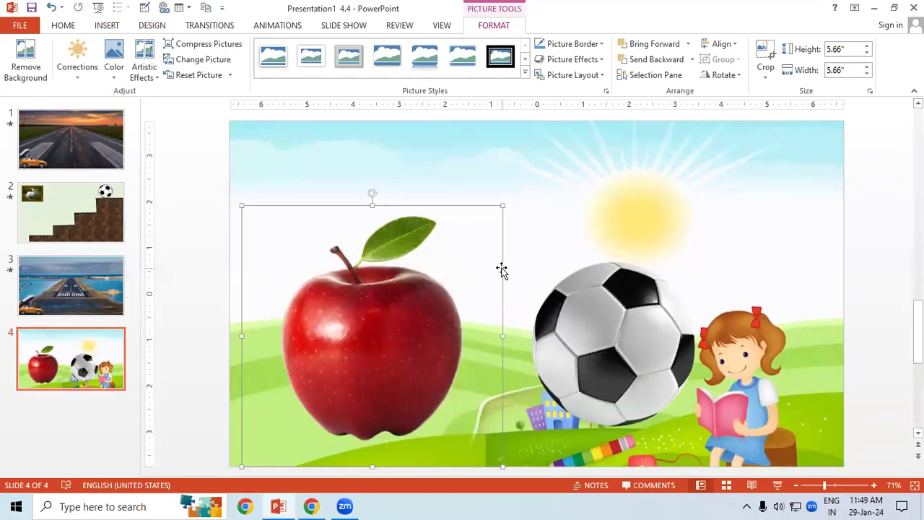
left_click(112, 29)
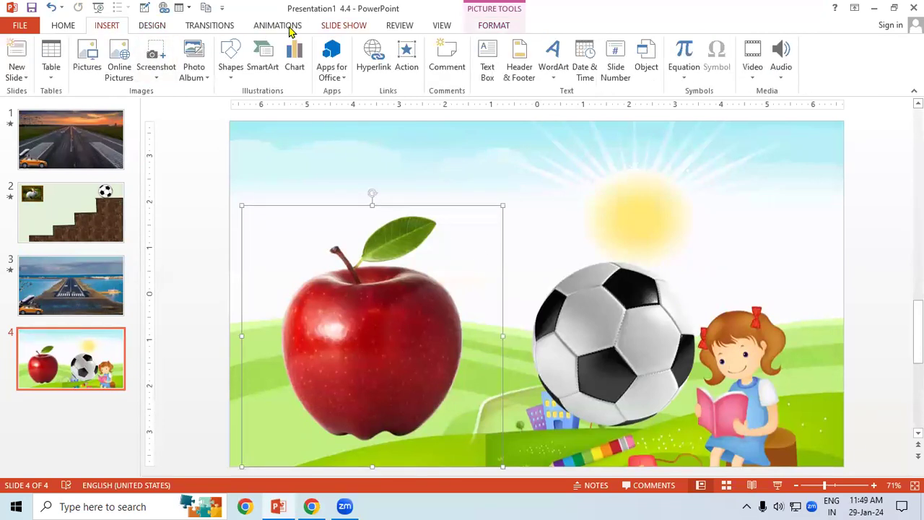
left_click(274, 29)
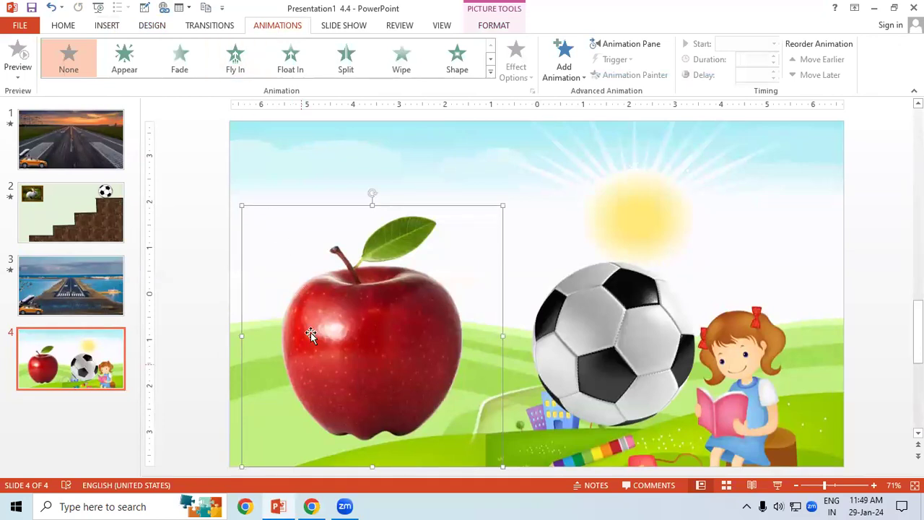
left_click(490, 73)
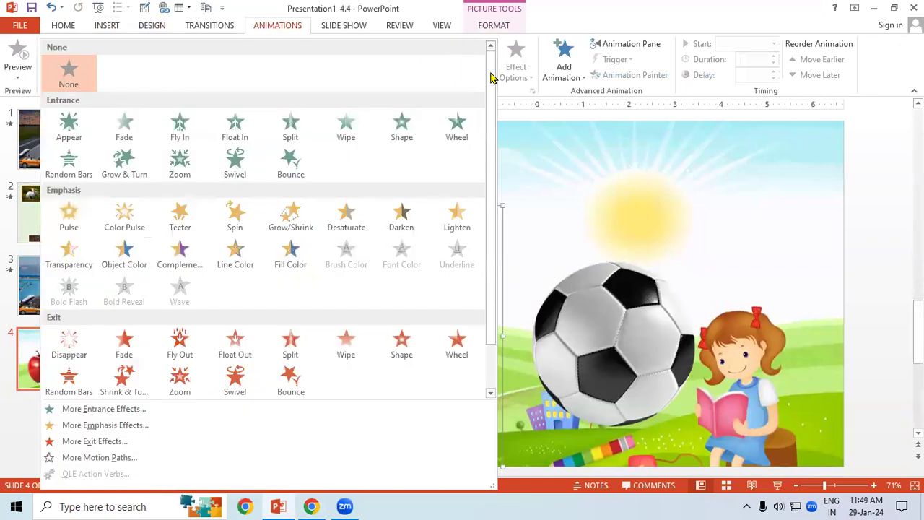
left_click(301, 168)
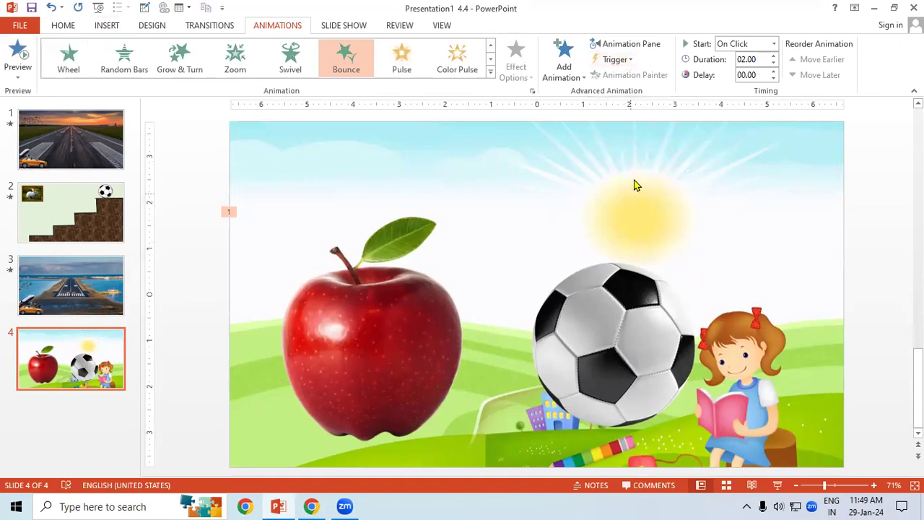
Step: Remove the apple's (Picture 1) animation using the Animation Pane
left_click(624, 60)
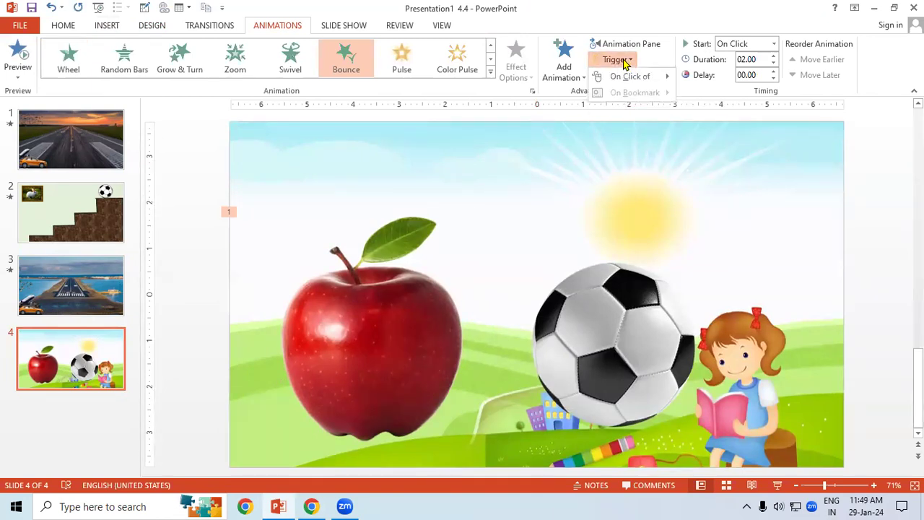
mouse_move(649, 84)
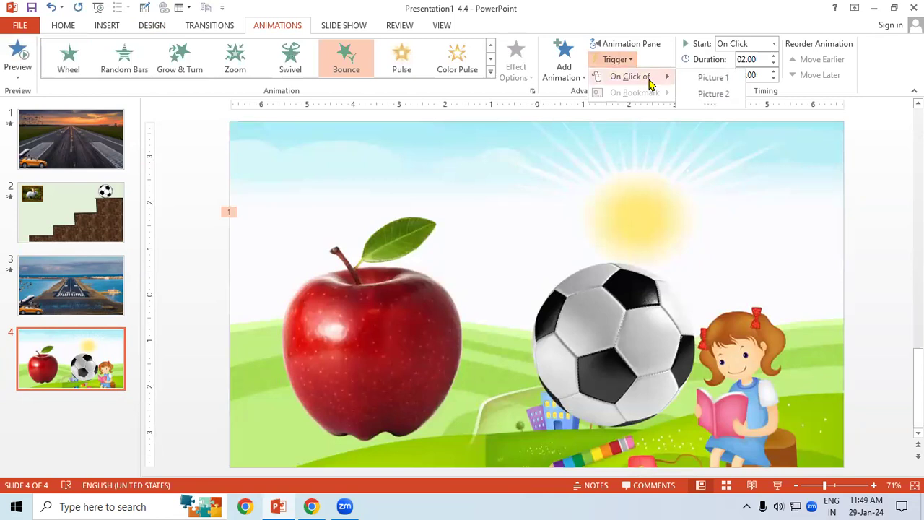
left_click(540, 198)
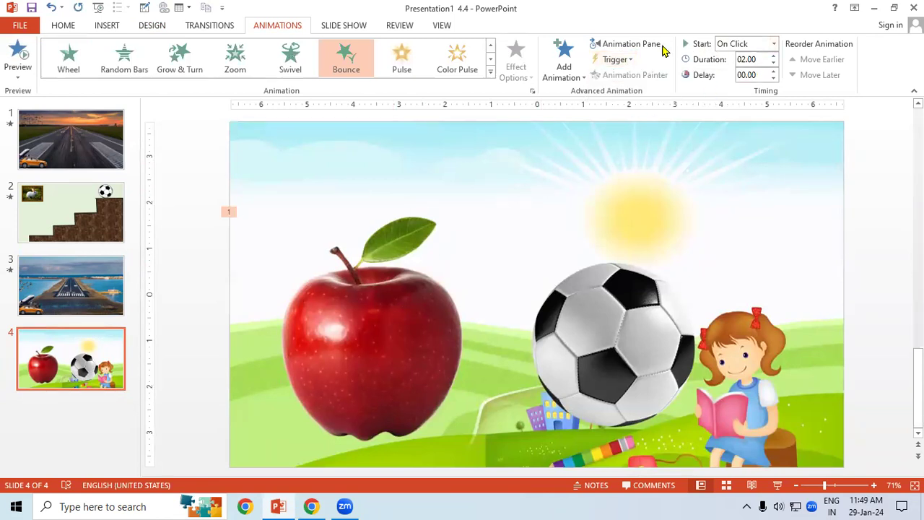
left_click(656, 46)
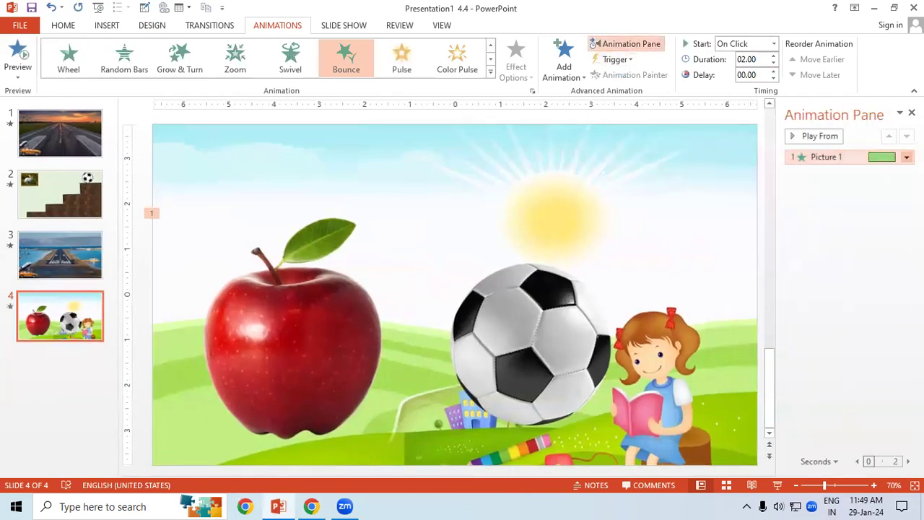
left_click(907, 157)
left_click(845, 269)
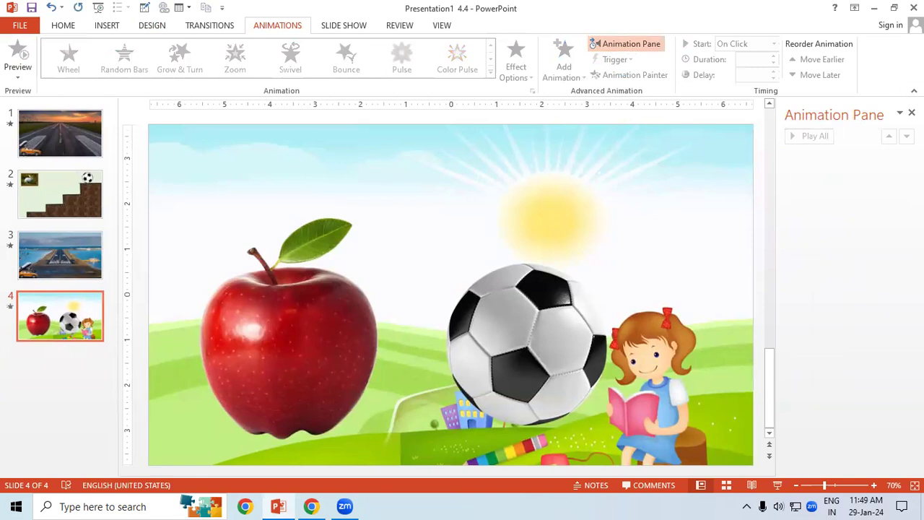
left_click(912, 113)
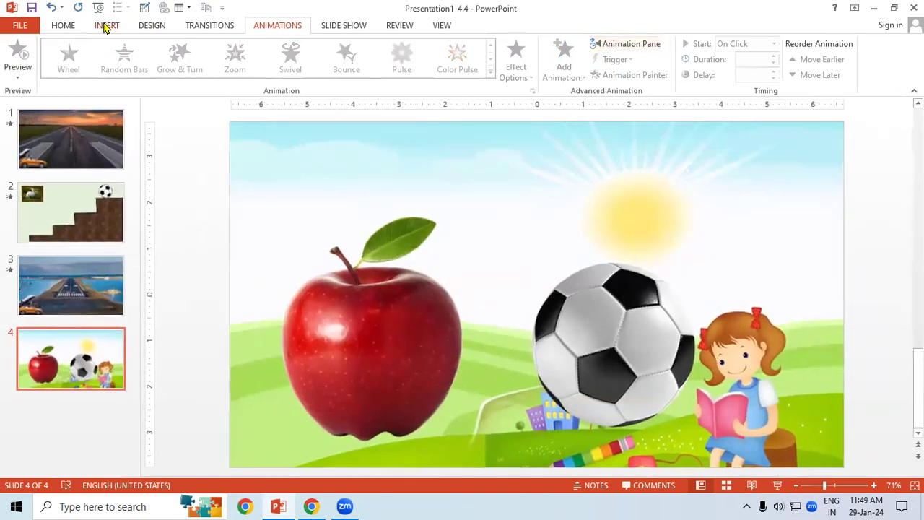
Step: Insert a WordArt text box and move it to the upper left of slide 4
left_click(106, 26)
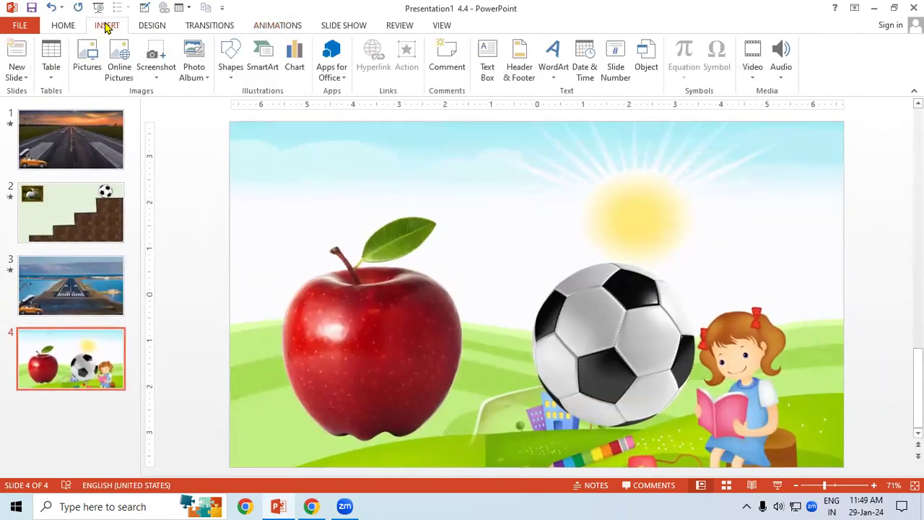
left_click(559, 69)
left_click(554, 107)
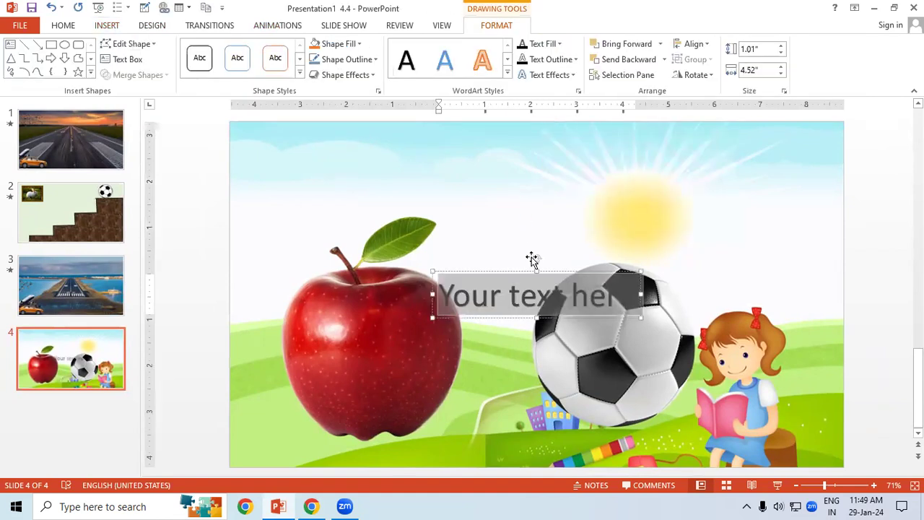
left_click_drag(562, 272, 394, 152)
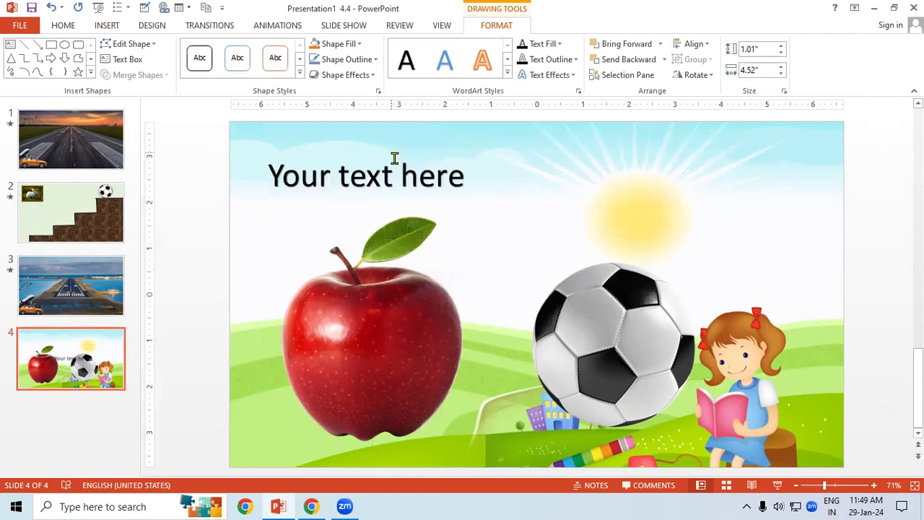
Step: Type 'A FOR APPLE', delete the 'Your text here' placeholder, and select the label text
left_click(456, 179)
type("A FOR APPLE")
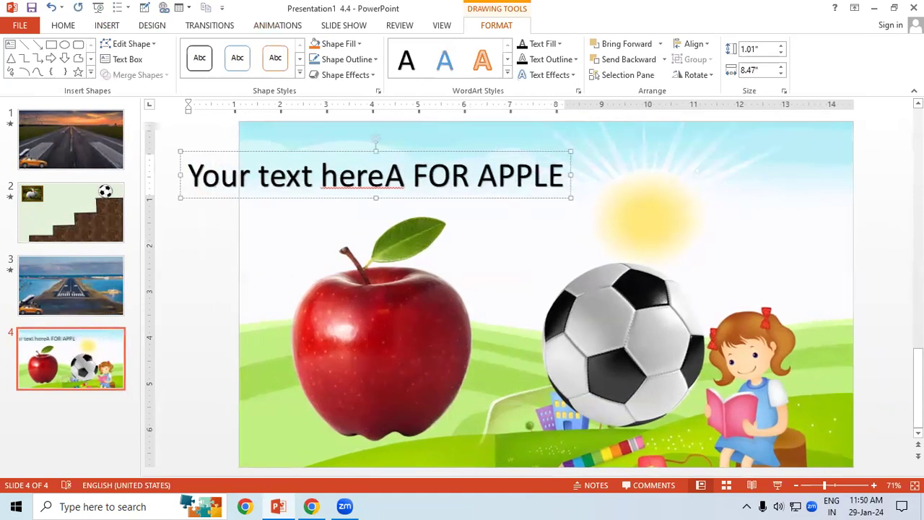
left_click(388, 176)
key("BackSpace")
key("BackSpace")
key("BackSpace")
key("BackSpace")
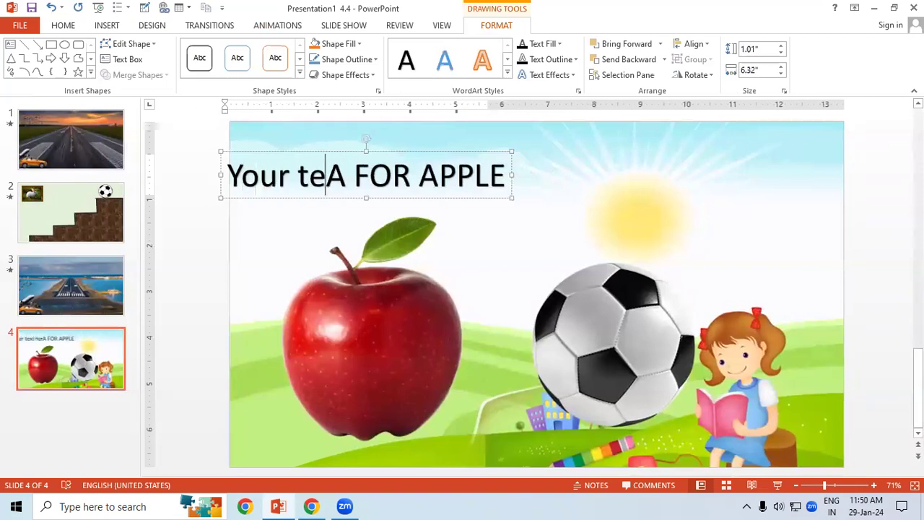
key("BackSpace")
key("BackSpace")
key("BackSpace")
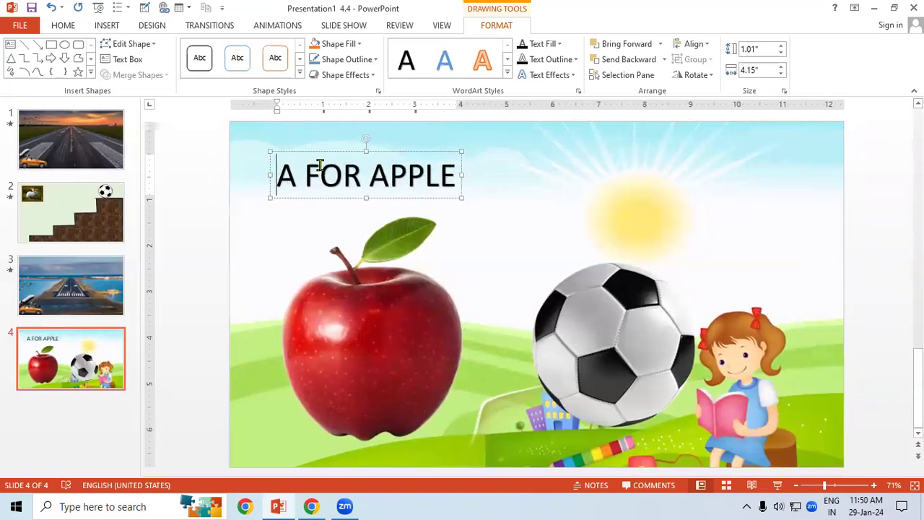
left_click_drag(276, 175, 456, 176)
Step: Format 'A FOR APPLE' in Arial Black at size 60, nudge it slightly, and duplicate it
left_click(69, 26)
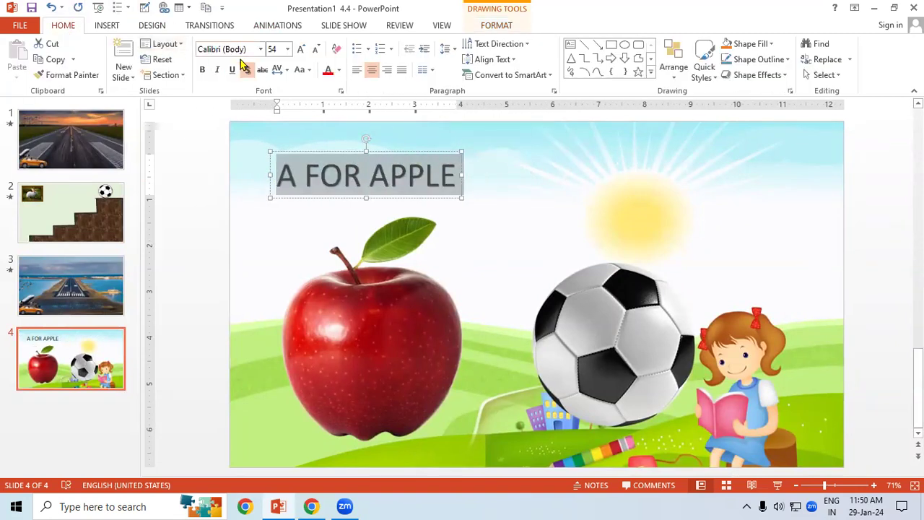
left_click(261, 49)
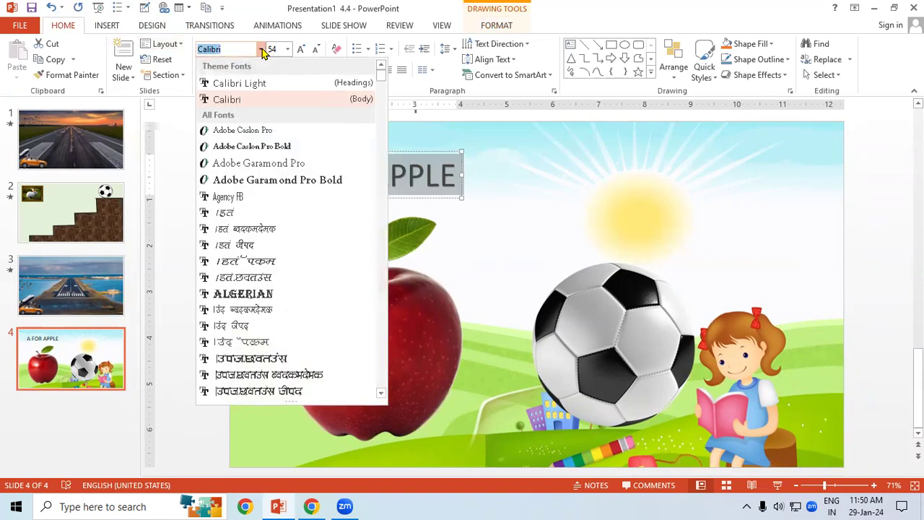
type("Arial Black")
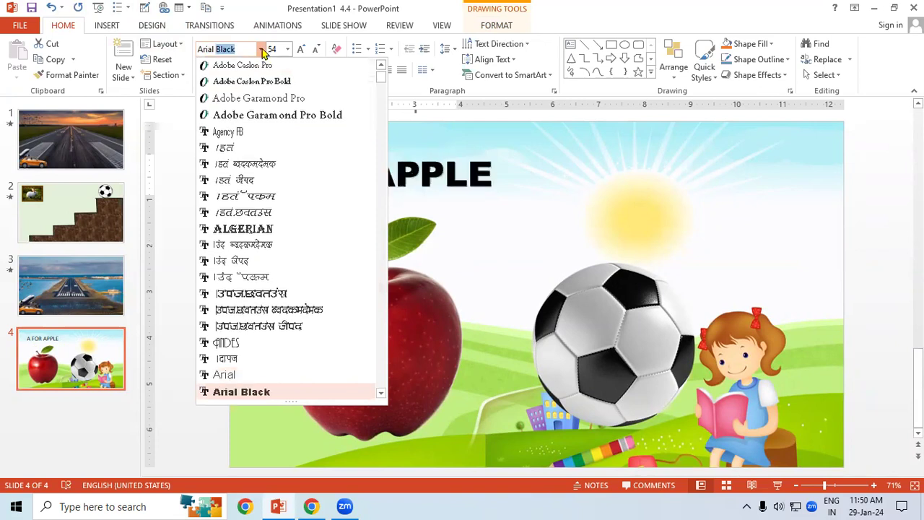
key("Return")
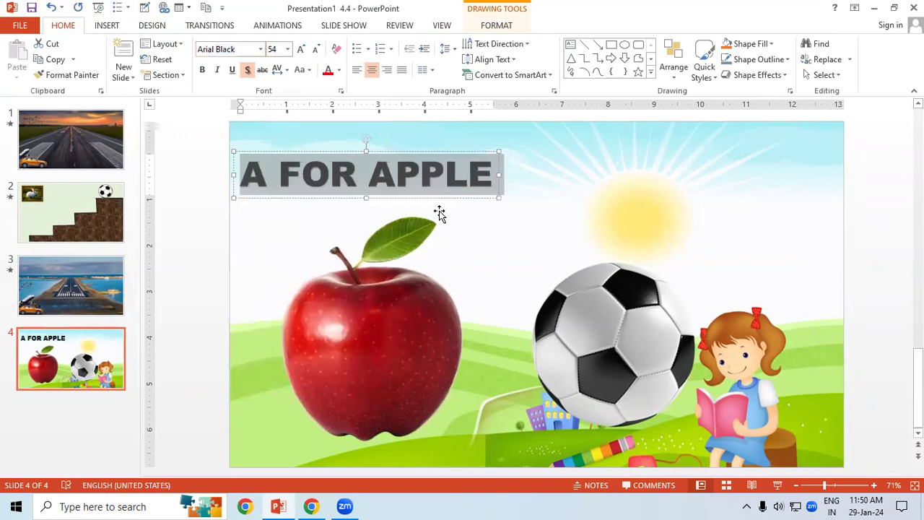
left_click_drag(443, 196, 447, 209)
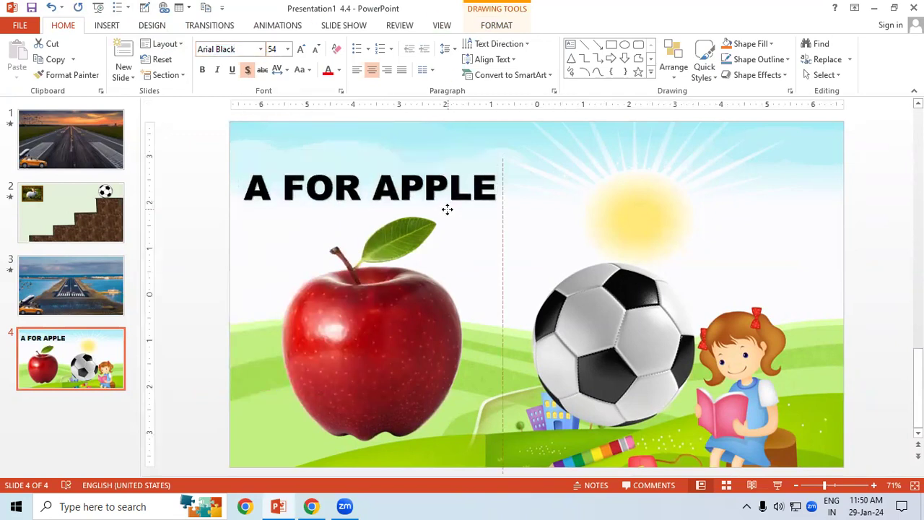
left_click(300, 49)
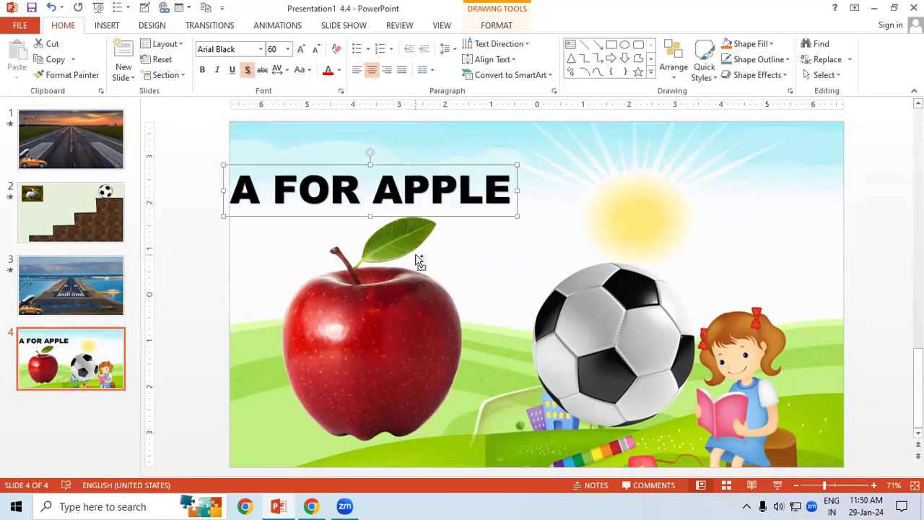
key("ctrl+d")
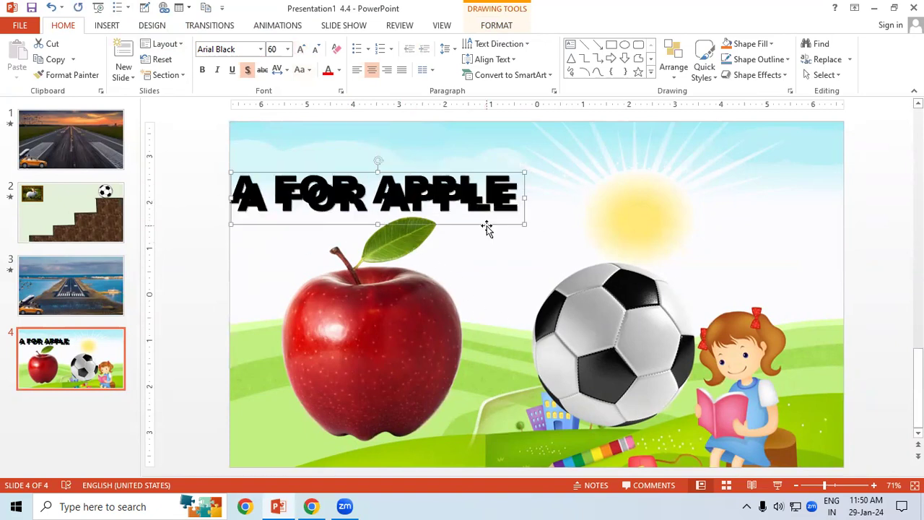
Step: Move the duplicate beside the original and change its text to 'B FOR BALL'
left_click_drag(508, 230, 793, 214)
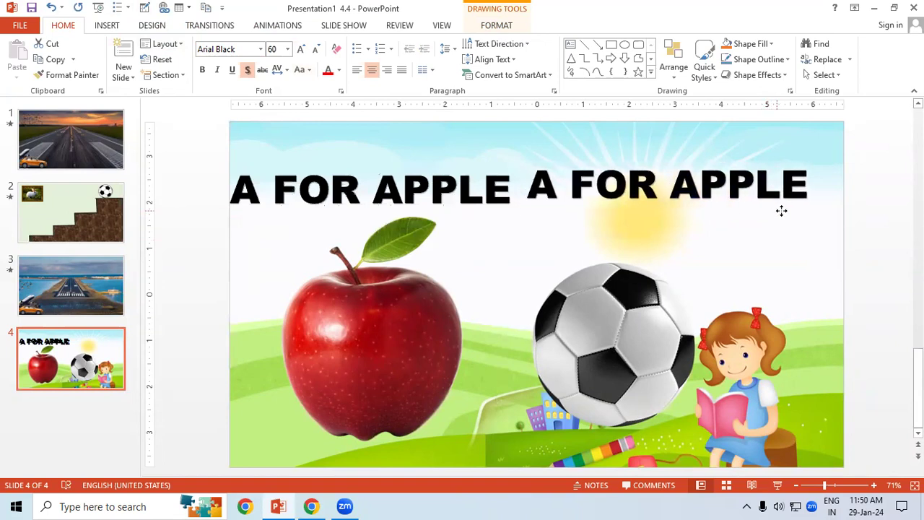
left_click(567, 190)
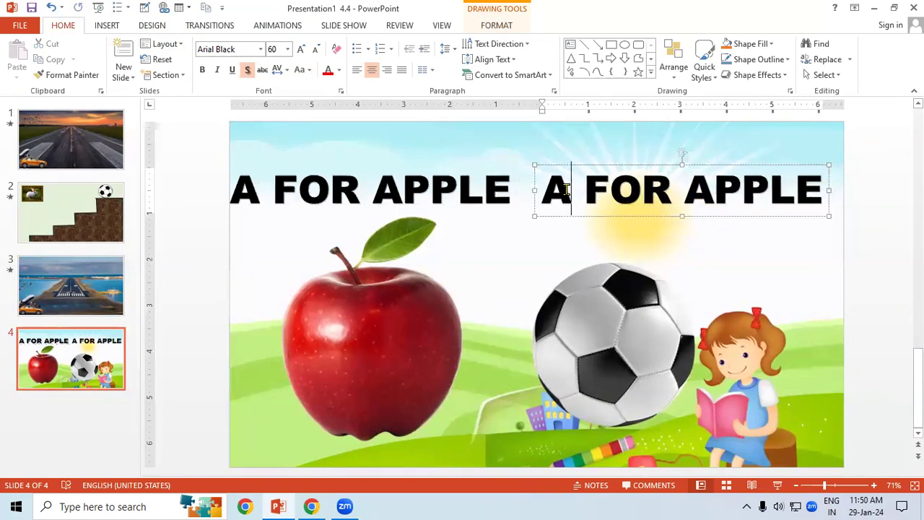
key("BackSpace")
type("B")
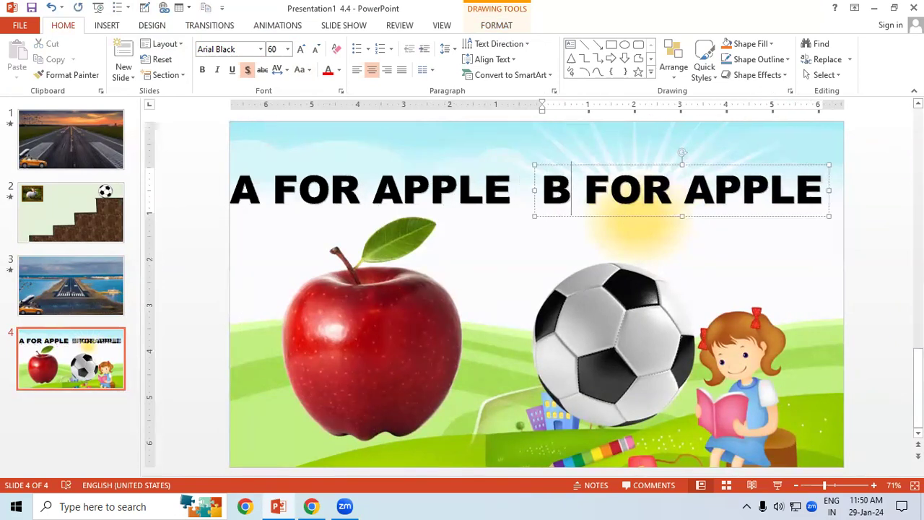
left_click(818, 187)
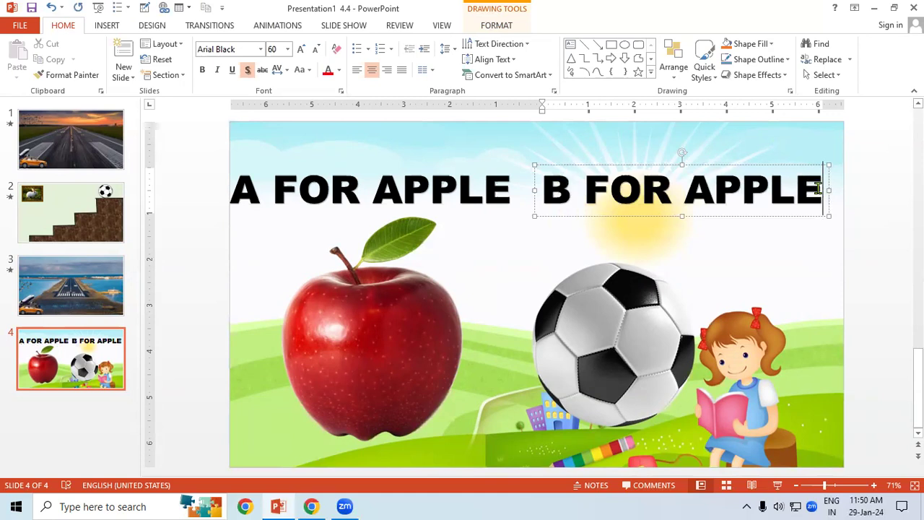
key("BackSpace")
key("BackSpace")
key("BackSpace")
key("BackSpace")
key("BackSpace")
type("BALL")
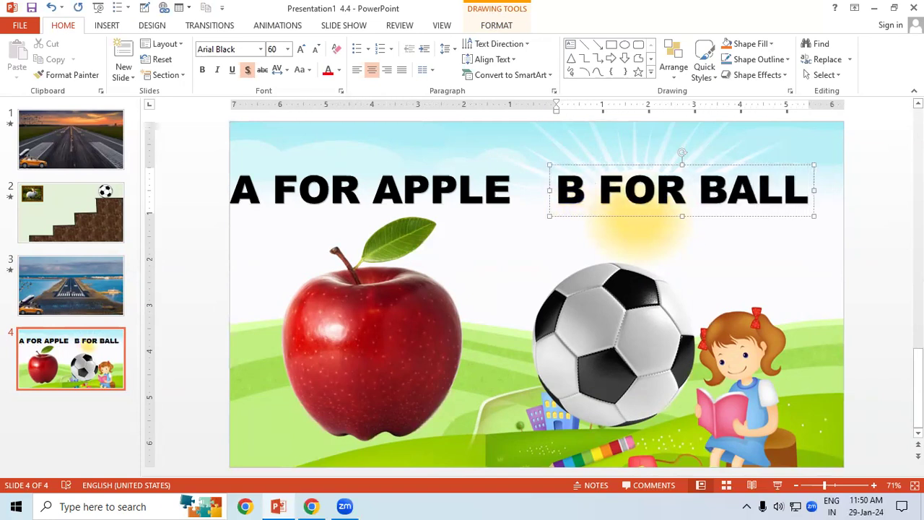
left_click(369, 191)
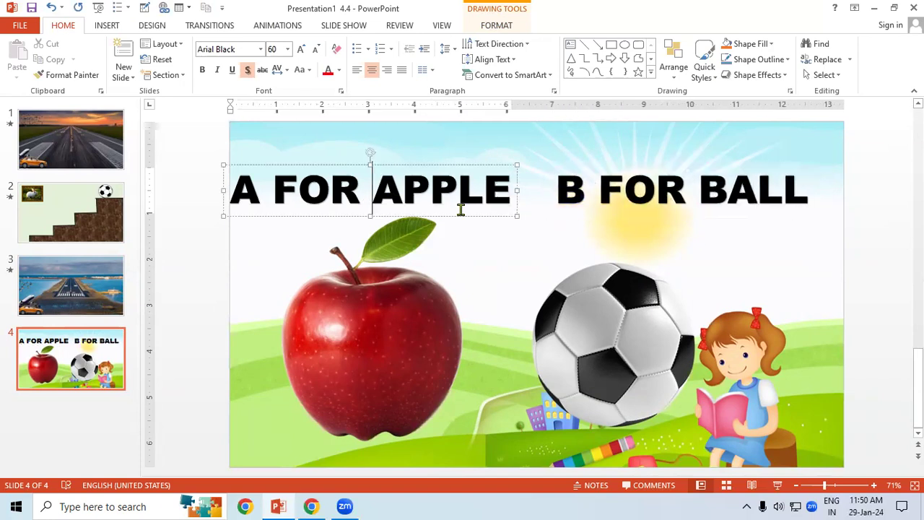
Step: Nudge the A FOR APPLE label right and give the apple a Bounce entrance effect
left_click_drag(462, 214, 471, 215)
left_click(365, 352)
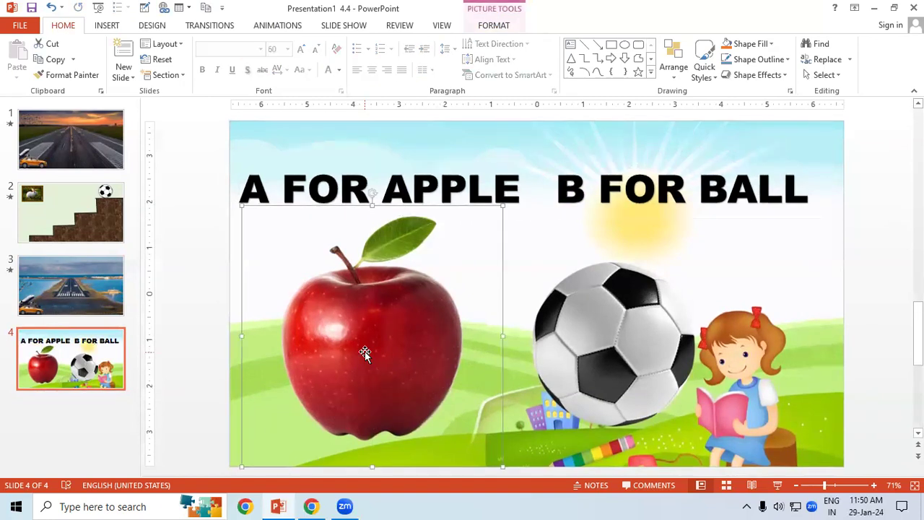
left_click(276, 25)
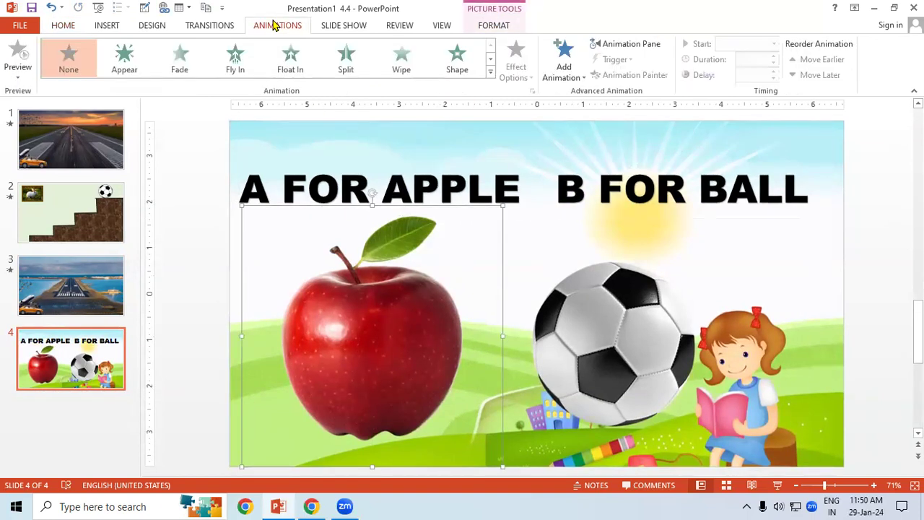
left_click(490, 71)
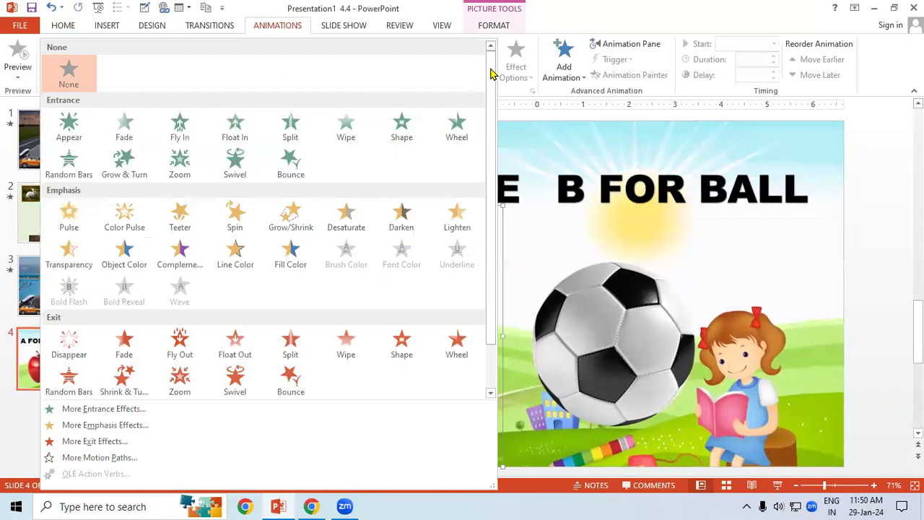
left_click(294, 174)
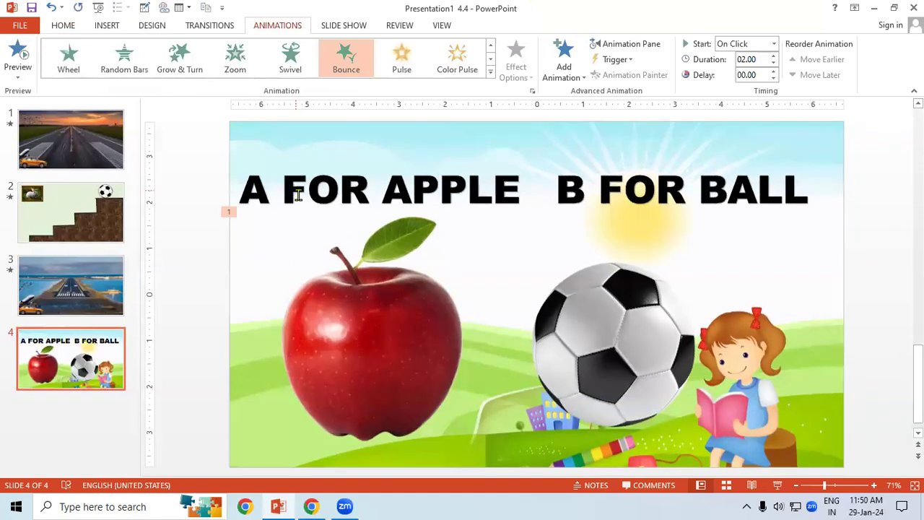
Step: Set the apple's animation to start on click of Rectangle 3, the A FOR APPLE label
left_click(625, 61)
mouse_move(648, 80)
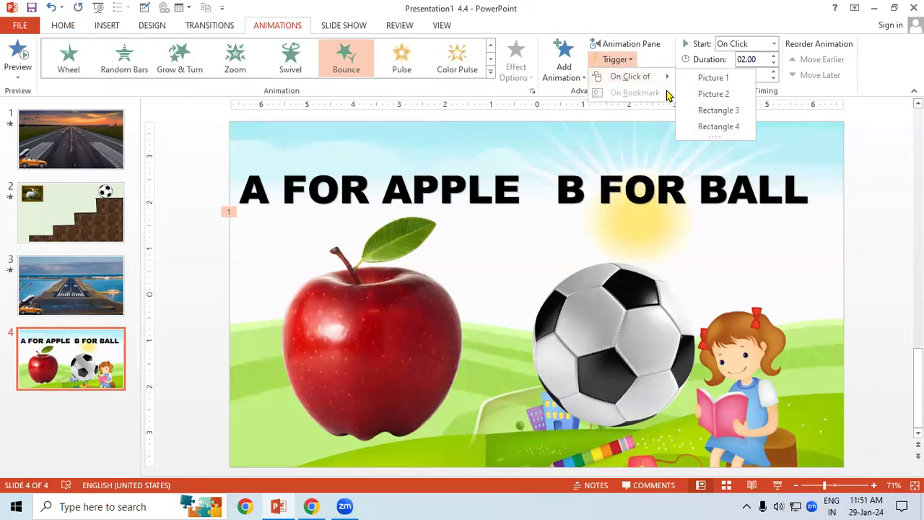
left_click(719, 111)
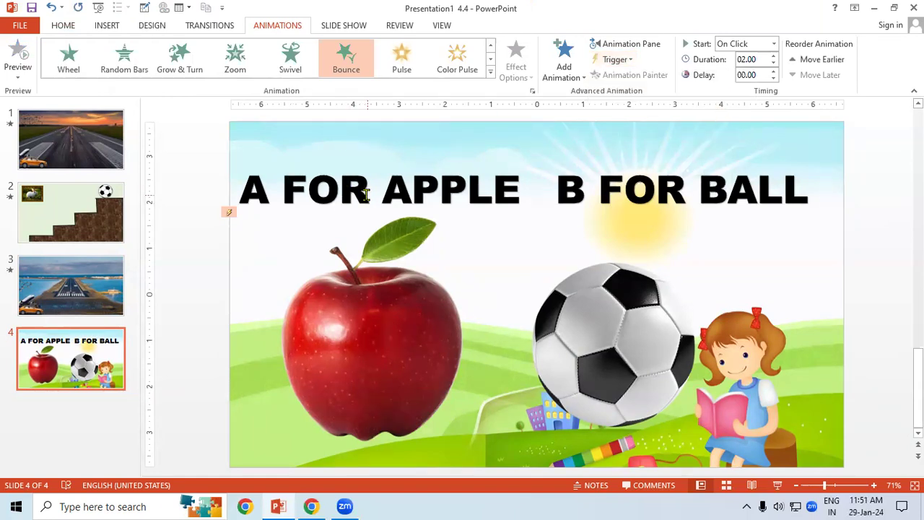
Step: Give the soccer ball picture a Bounce entrance effect
left_click(629, 336)
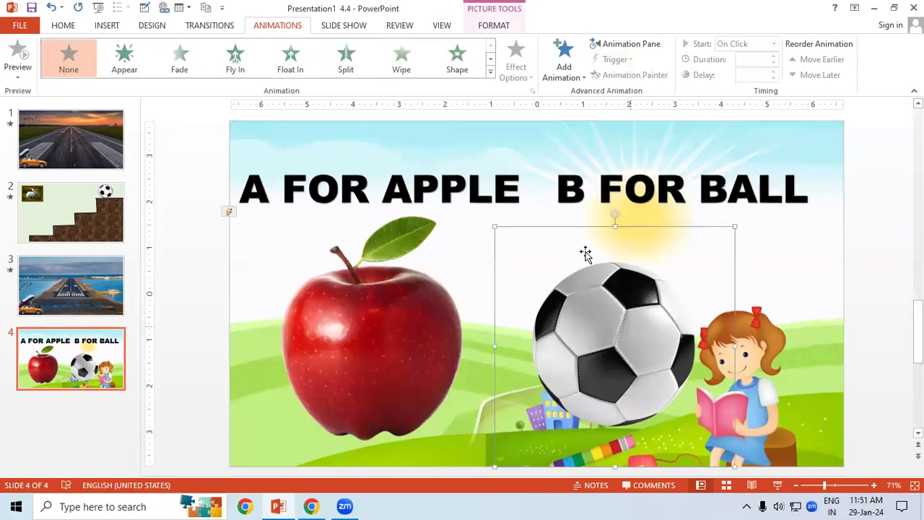
left_click(491, 72)
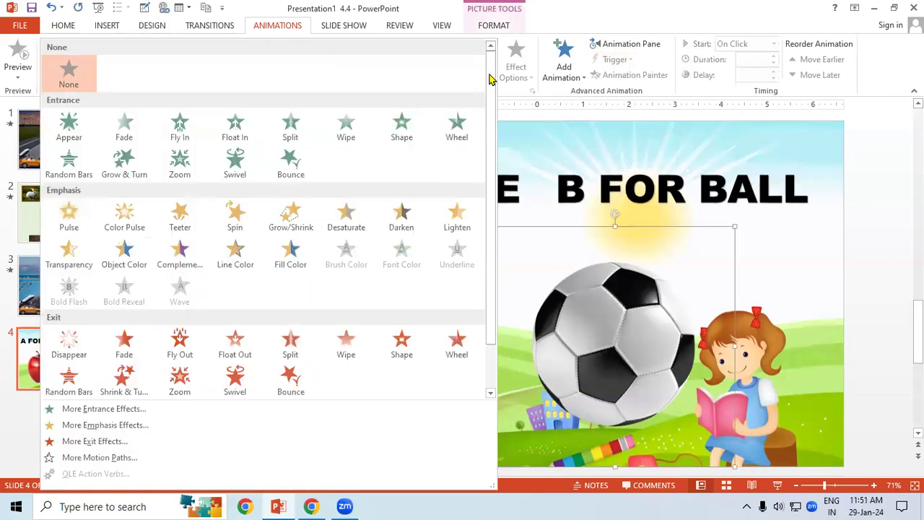
left_click(282, 166)
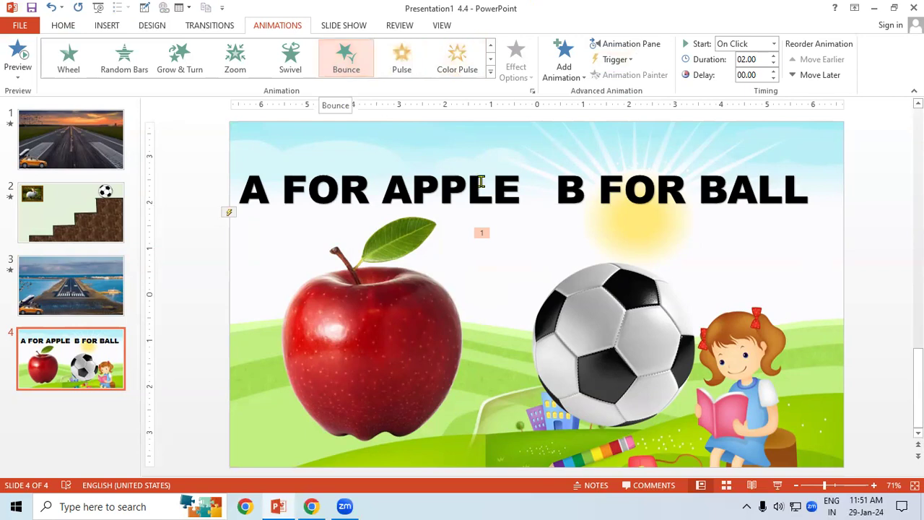
Step: Set the ball's animation to start on click of Rectangle 4, the B FOR BALL label
left_click(618, 60)
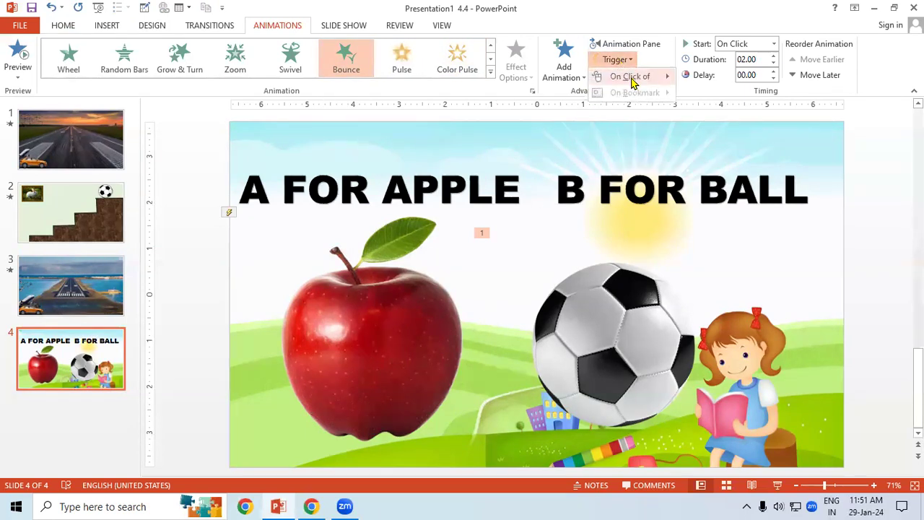
mouse_move(636, 76)
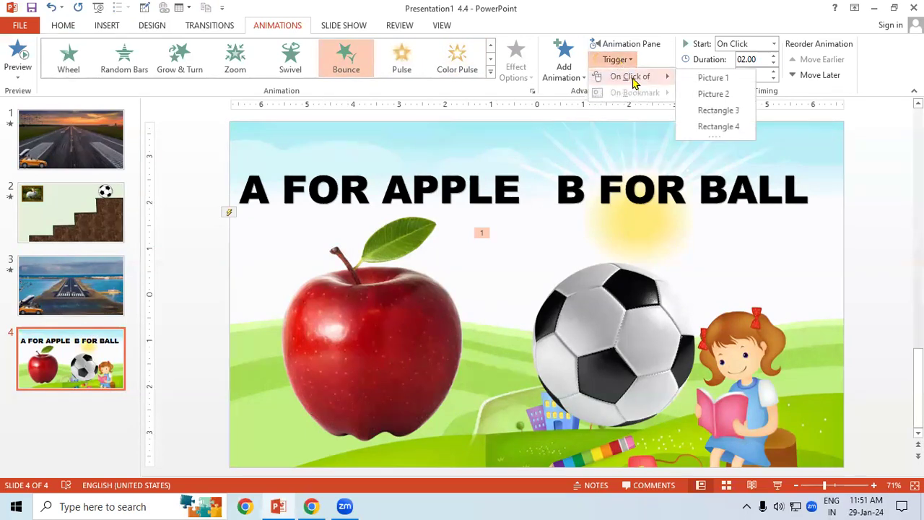
left_click(729, 130)
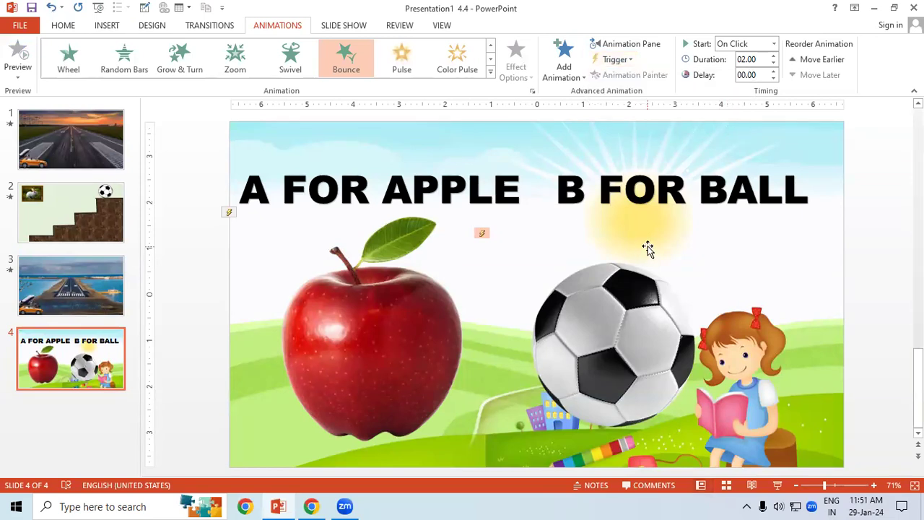
key("shift+F5")
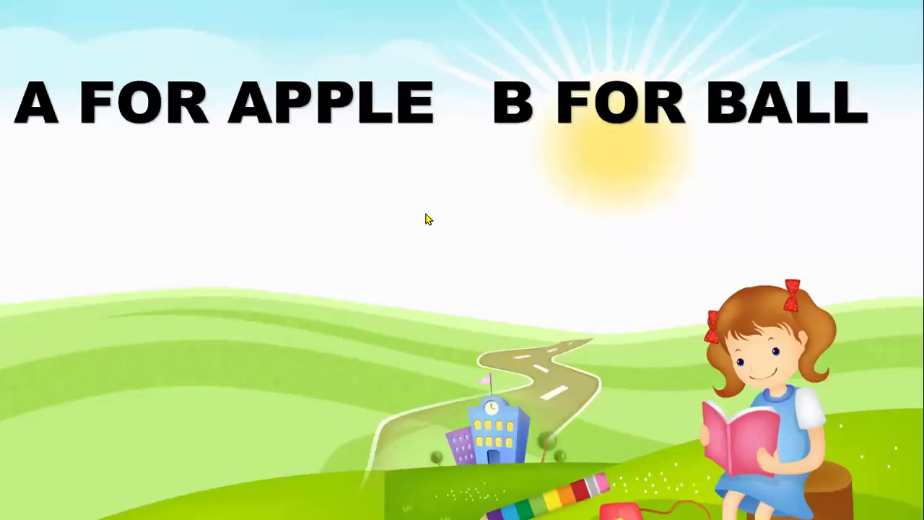
left_click(250, 127)
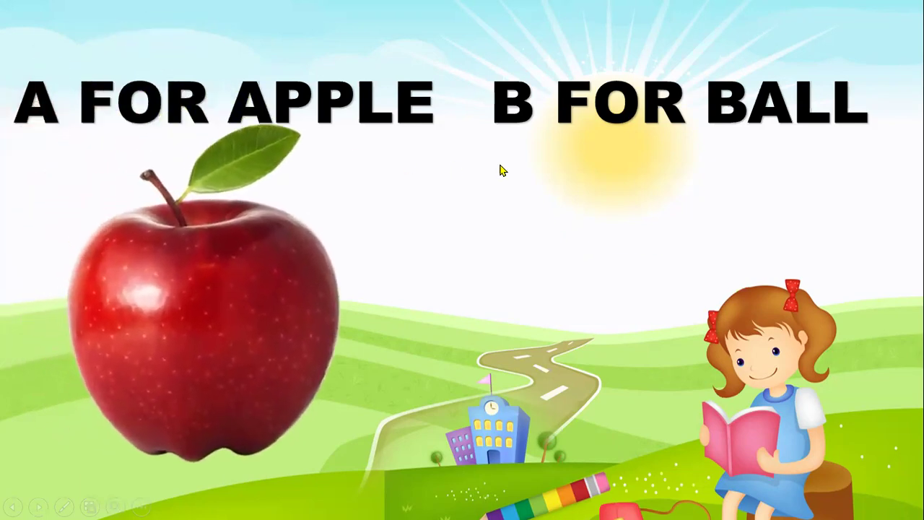
left_click(588, 132)
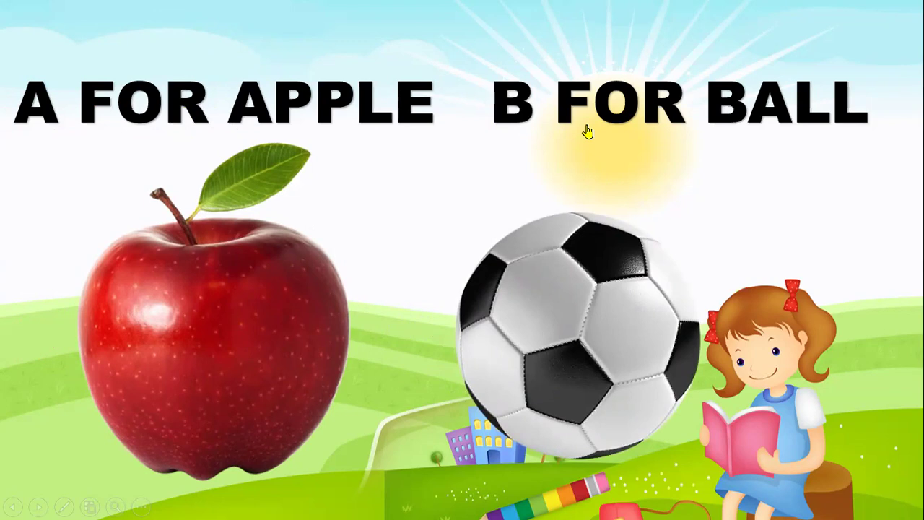
key("Escape")
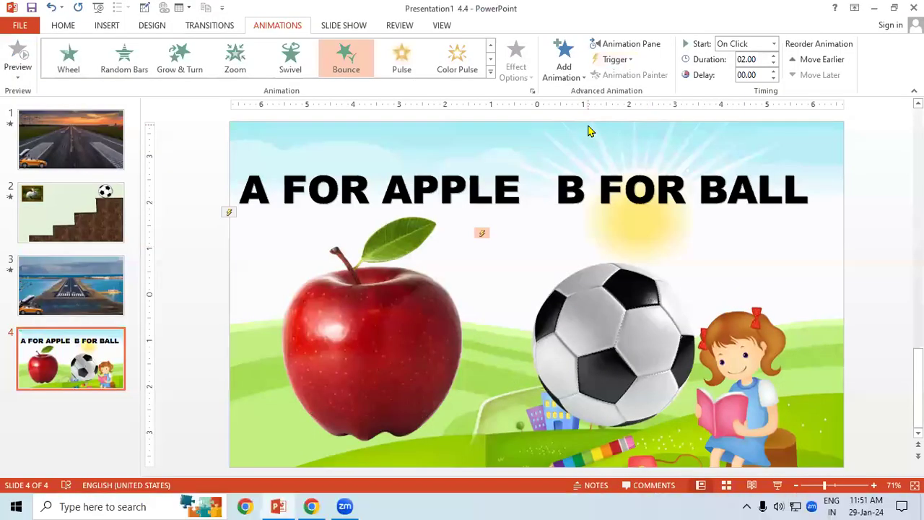